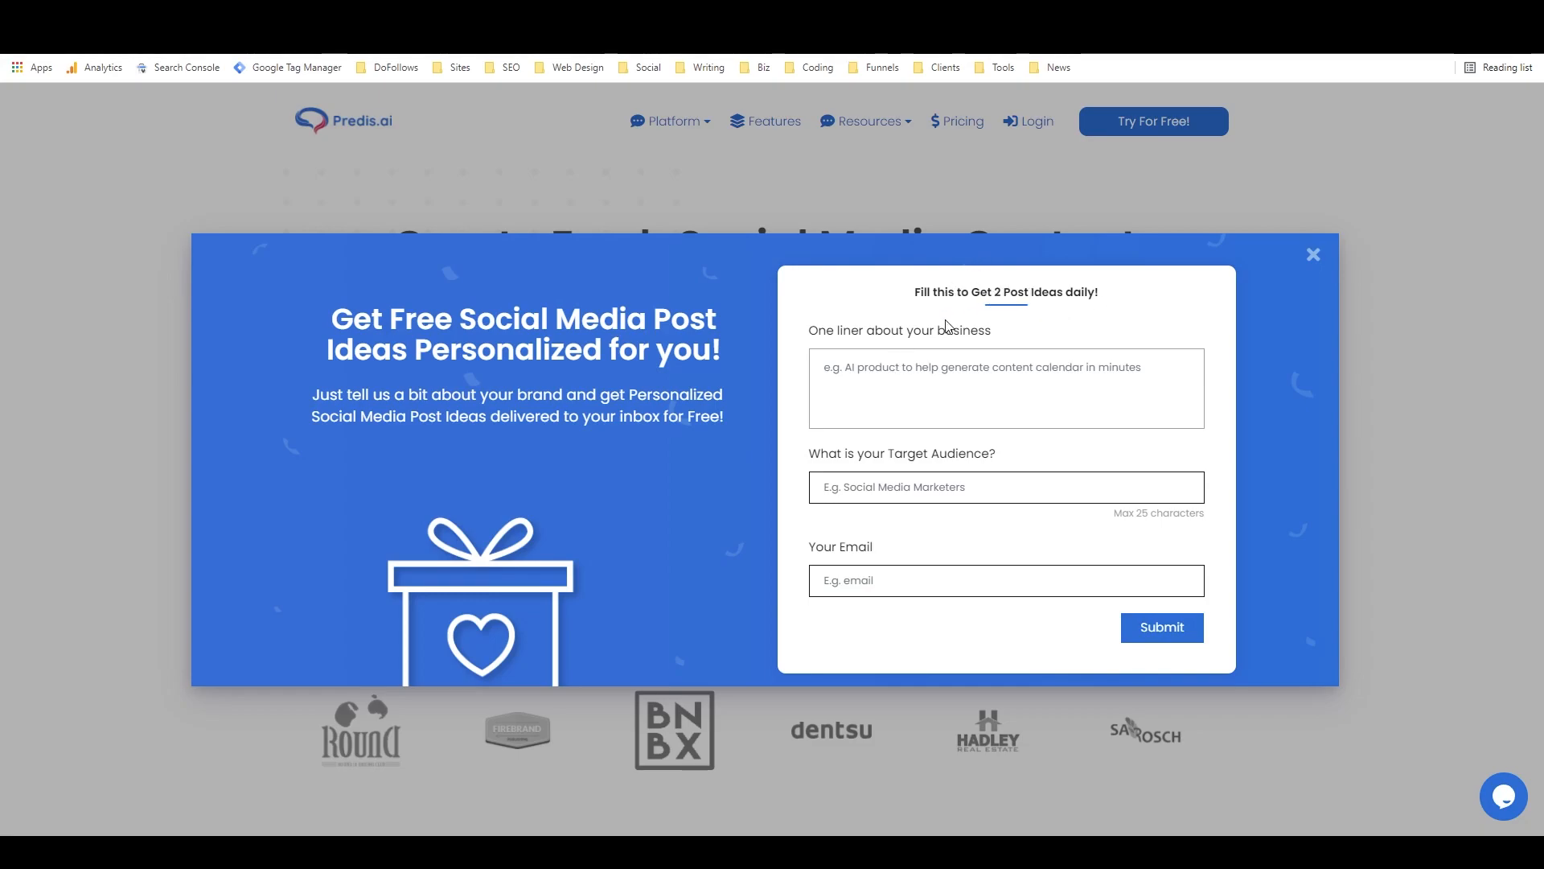
# Step: Dismiss the free post ideas pop-up and look over the free trial terms on the home page
pyautogui.click(1312, 257)
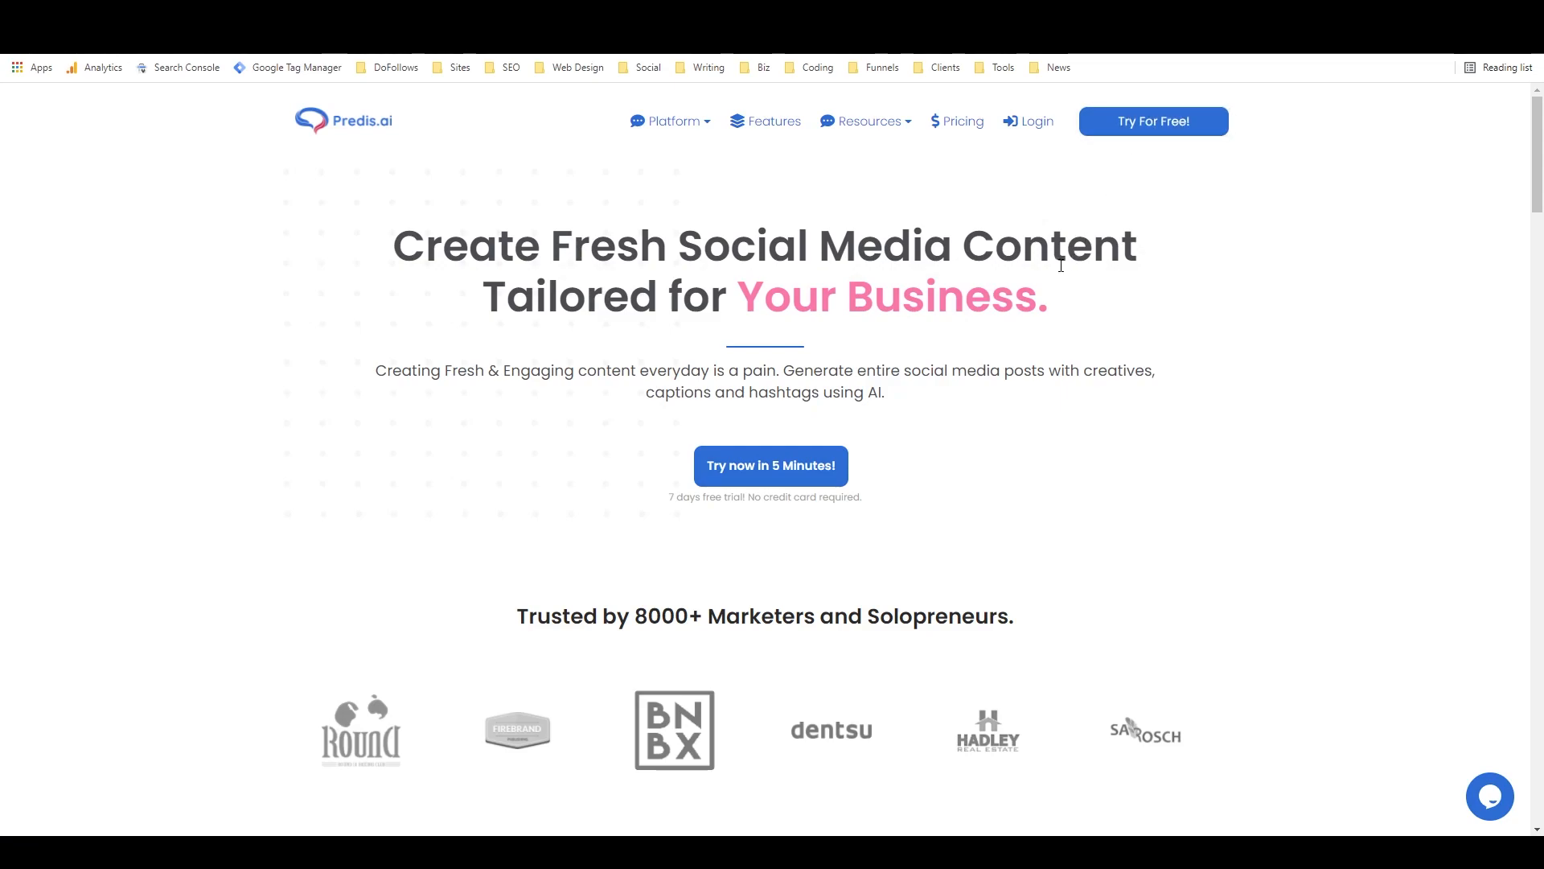
pyautogui.moveTo(674, 498); pyautogui.dragTo(795, 500)
pyautogui.click(837, 503)
pyautogui.click(787, 517)
pyautogui.scroll(-2, 865, 476)
pyautogui.scroll(2, 867, 450)
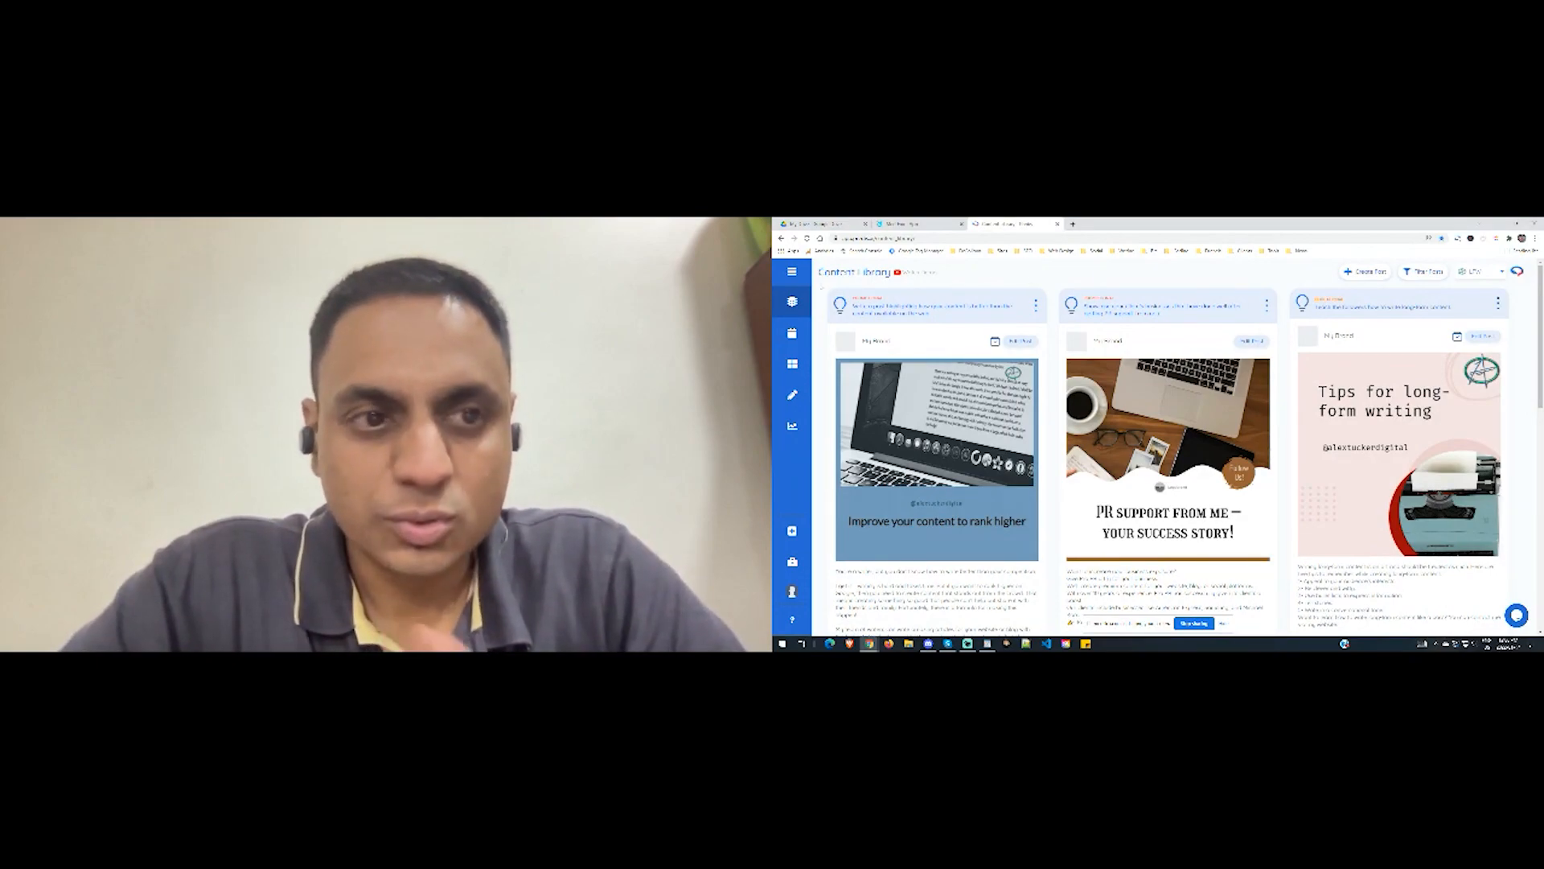
# Step: In the workspace's brand details, set the text color to the color code copied from the open notes document and save
pyautogui.moveTo(789, 299)
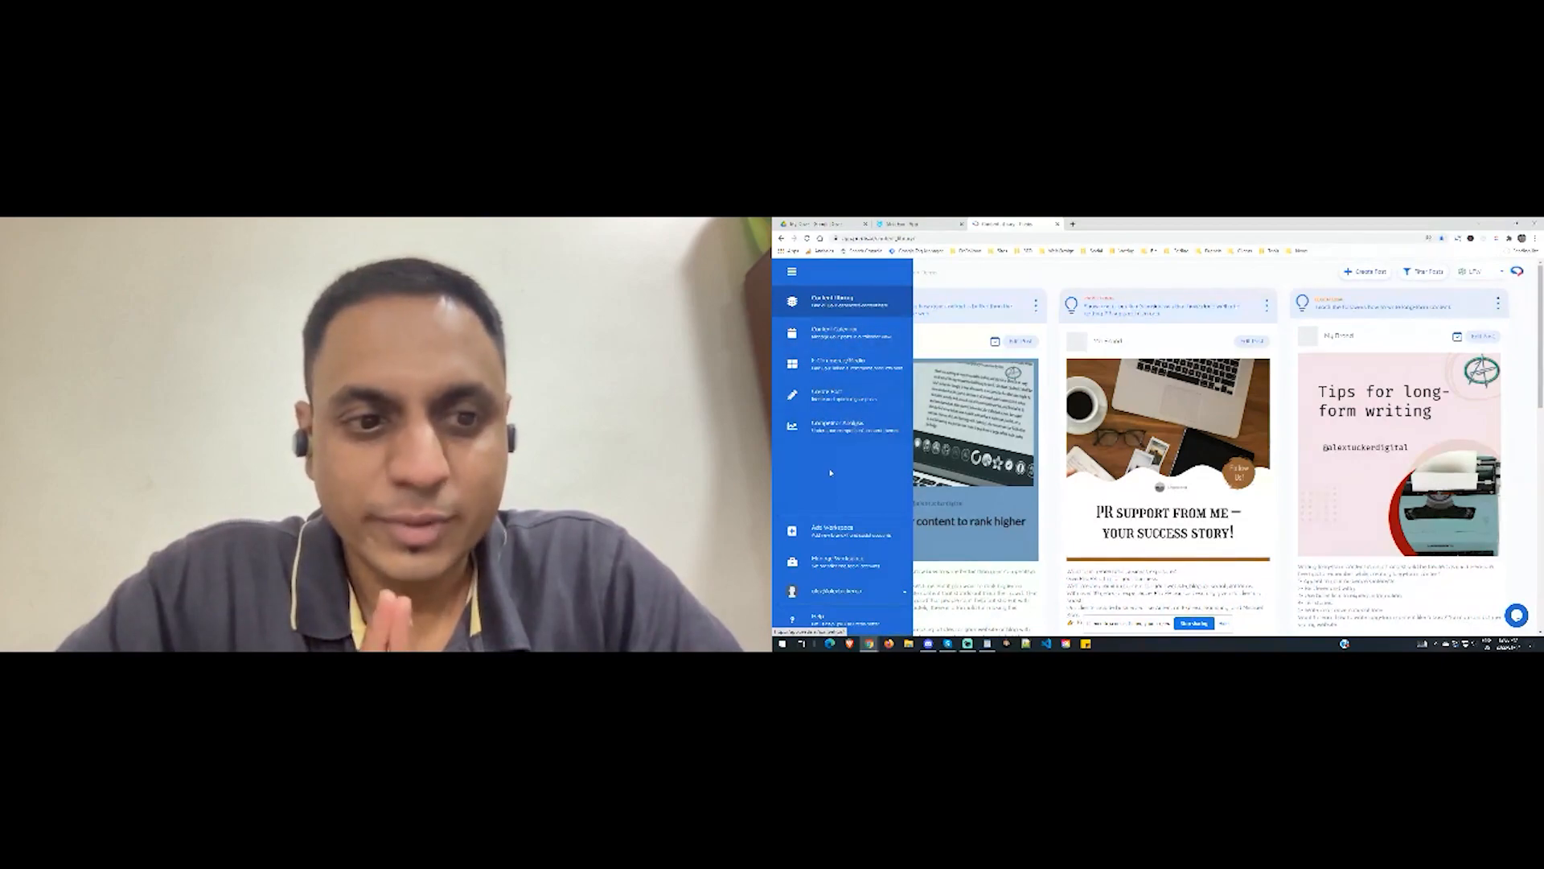
pyautogui.click(837, 561)
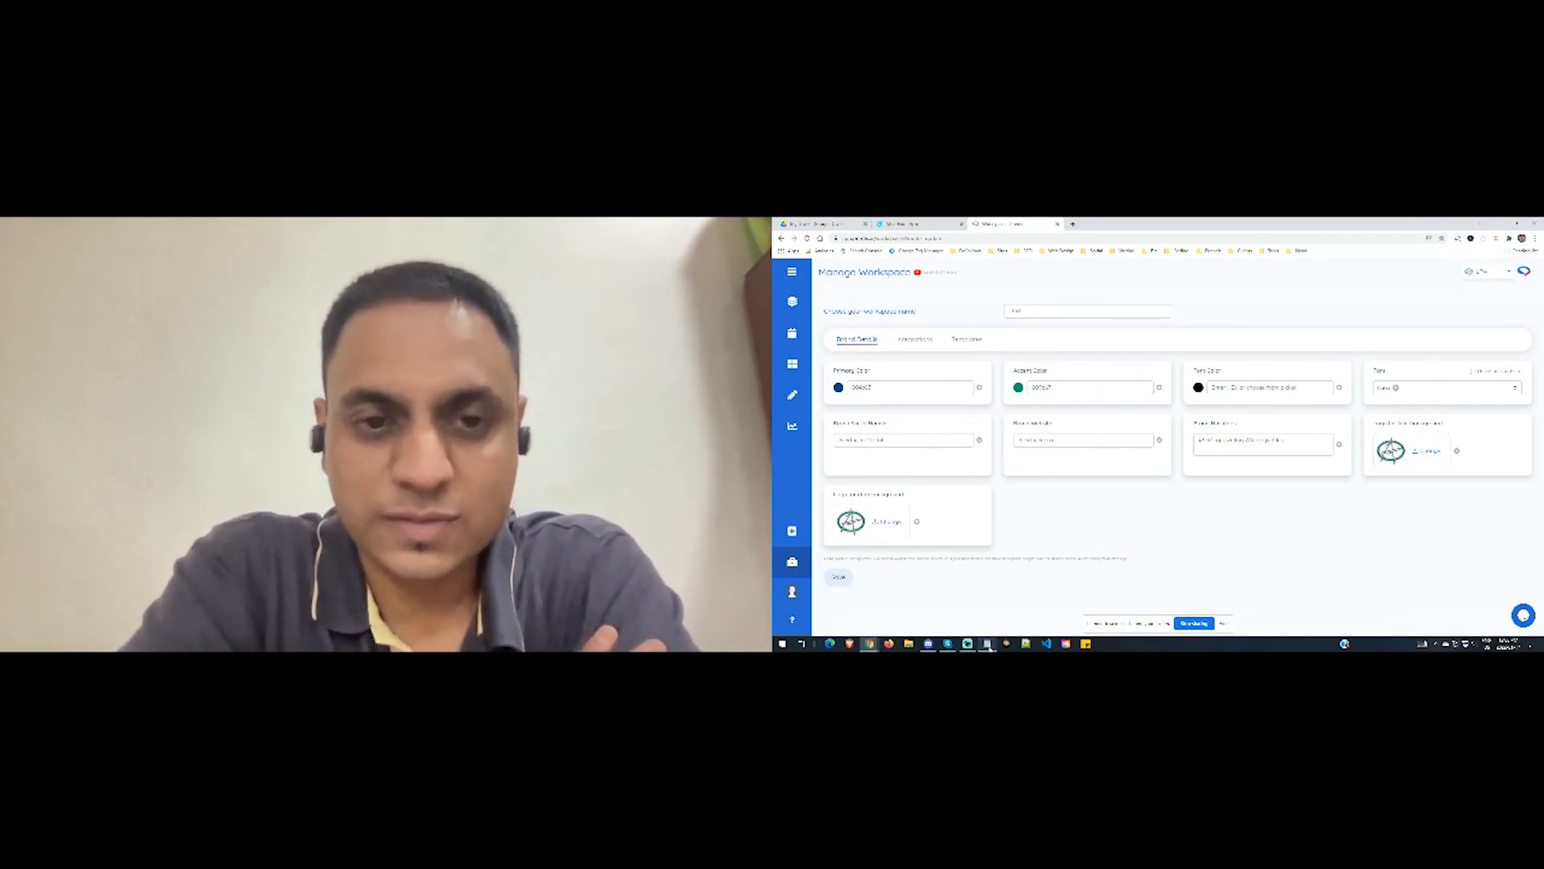
pyautogui.click(988, 643)
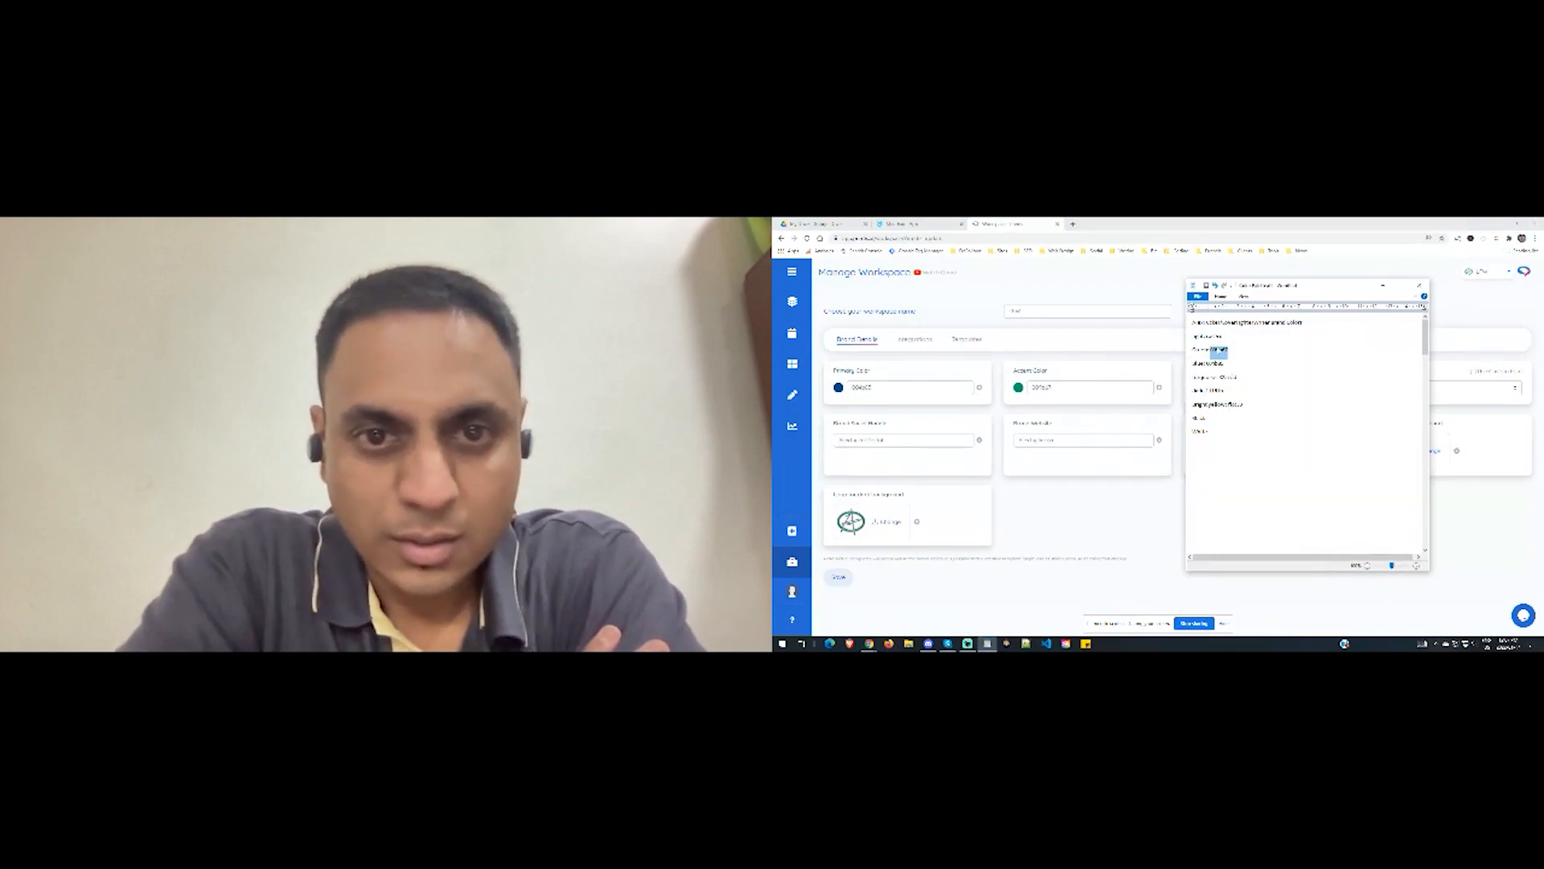
pyautogui.doubleClick(1214, 391)
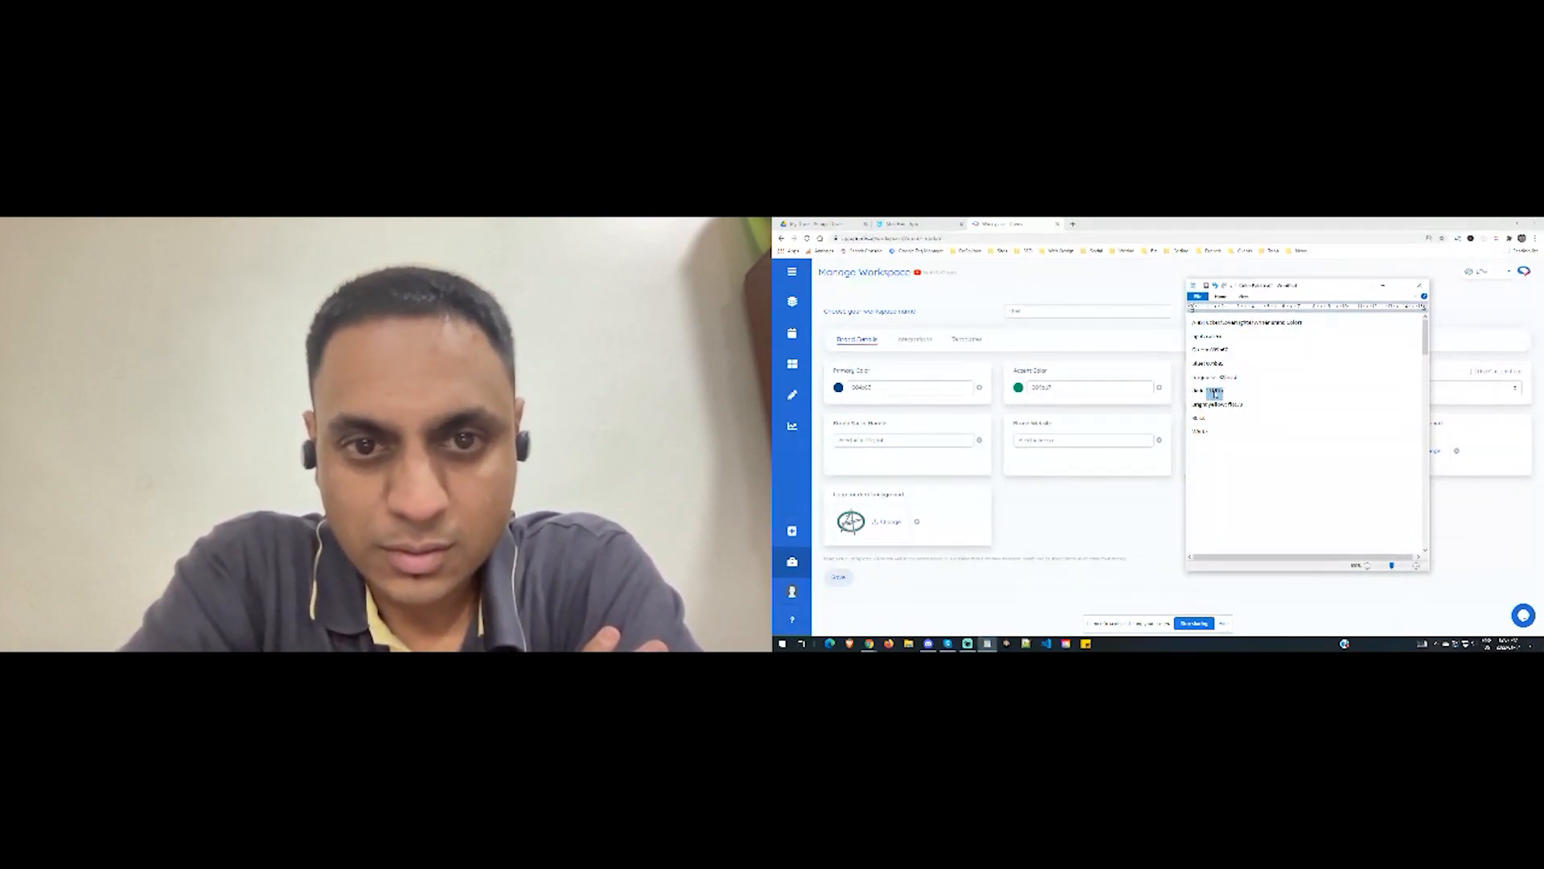
pyautogui.click(1075, 542)
pyautogui.click(1238, 387)
pyautogui.hotkey('ctrl', 'v')
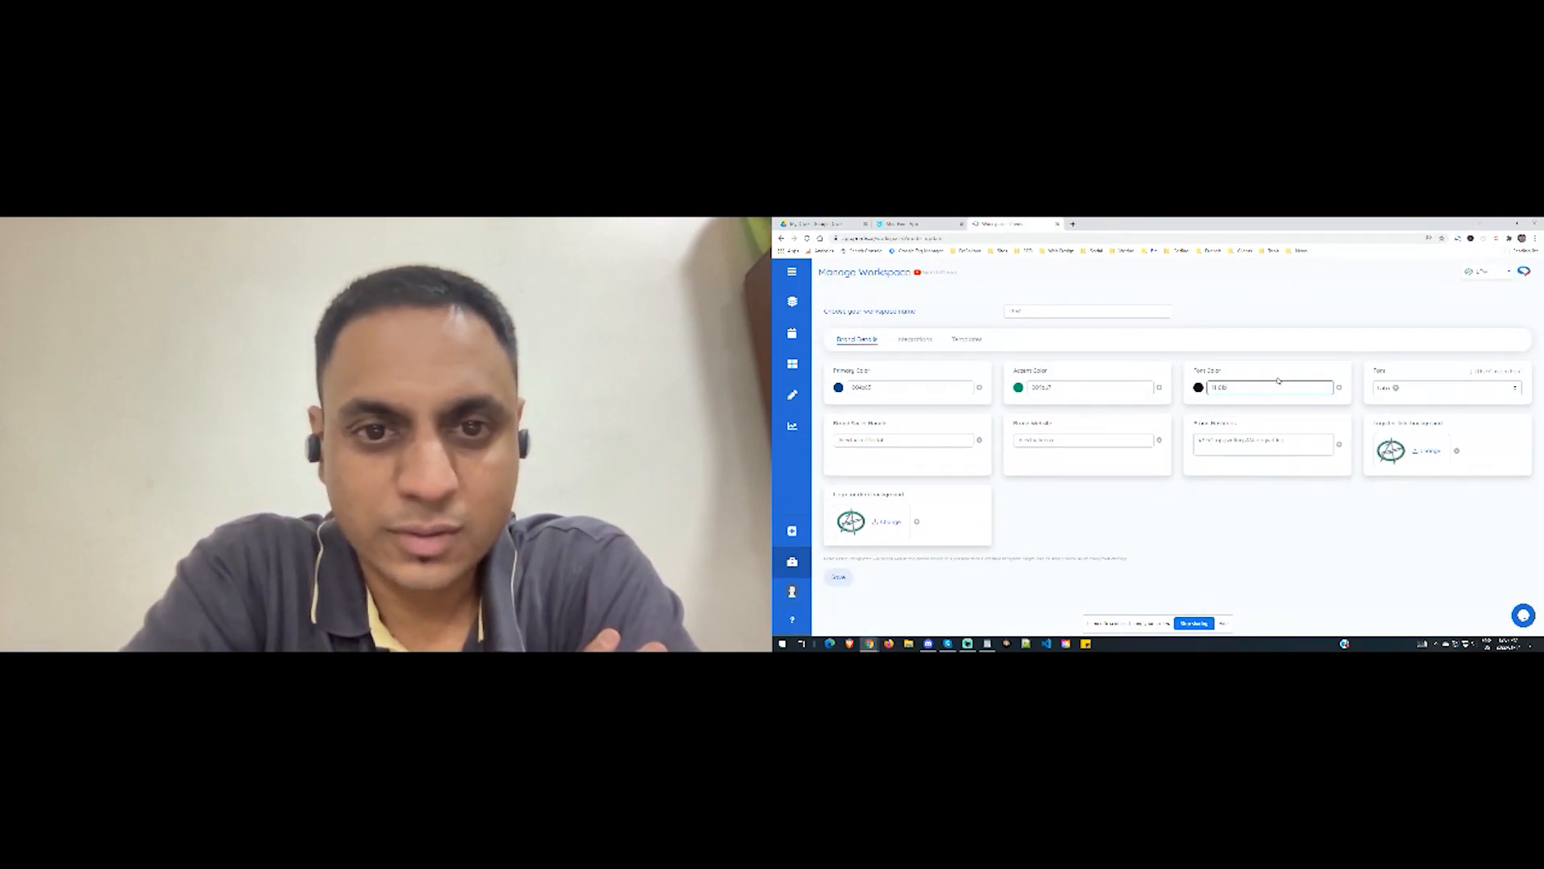
pyautogui.click(837, 577)
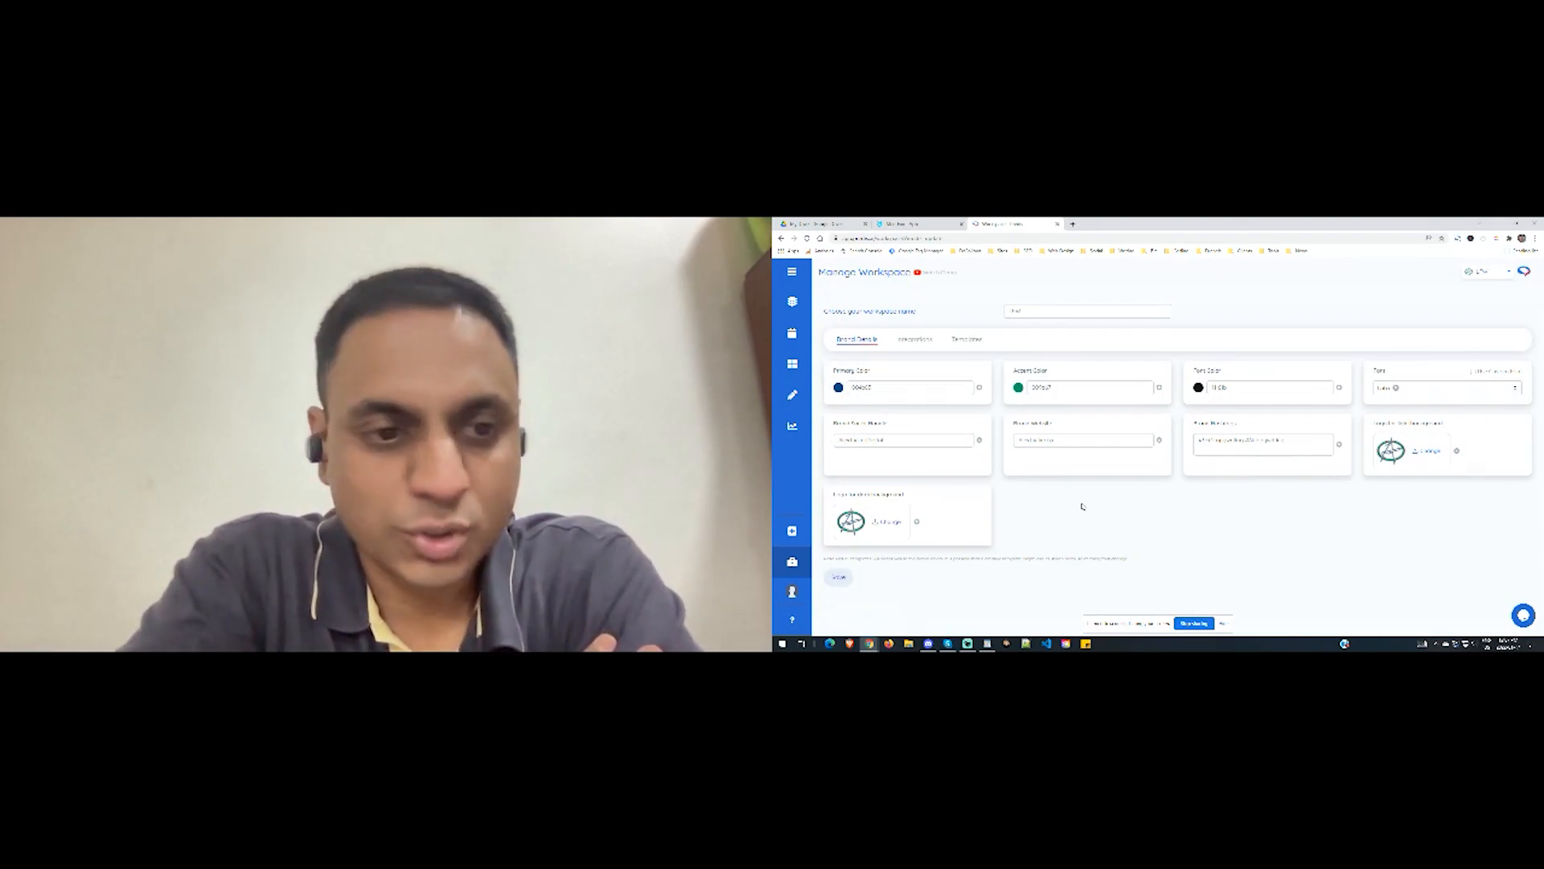
# Step: In the workspace integrations, link the Instagram account offered among the already linked accounts
pyautogui.moveTo(801, 326)
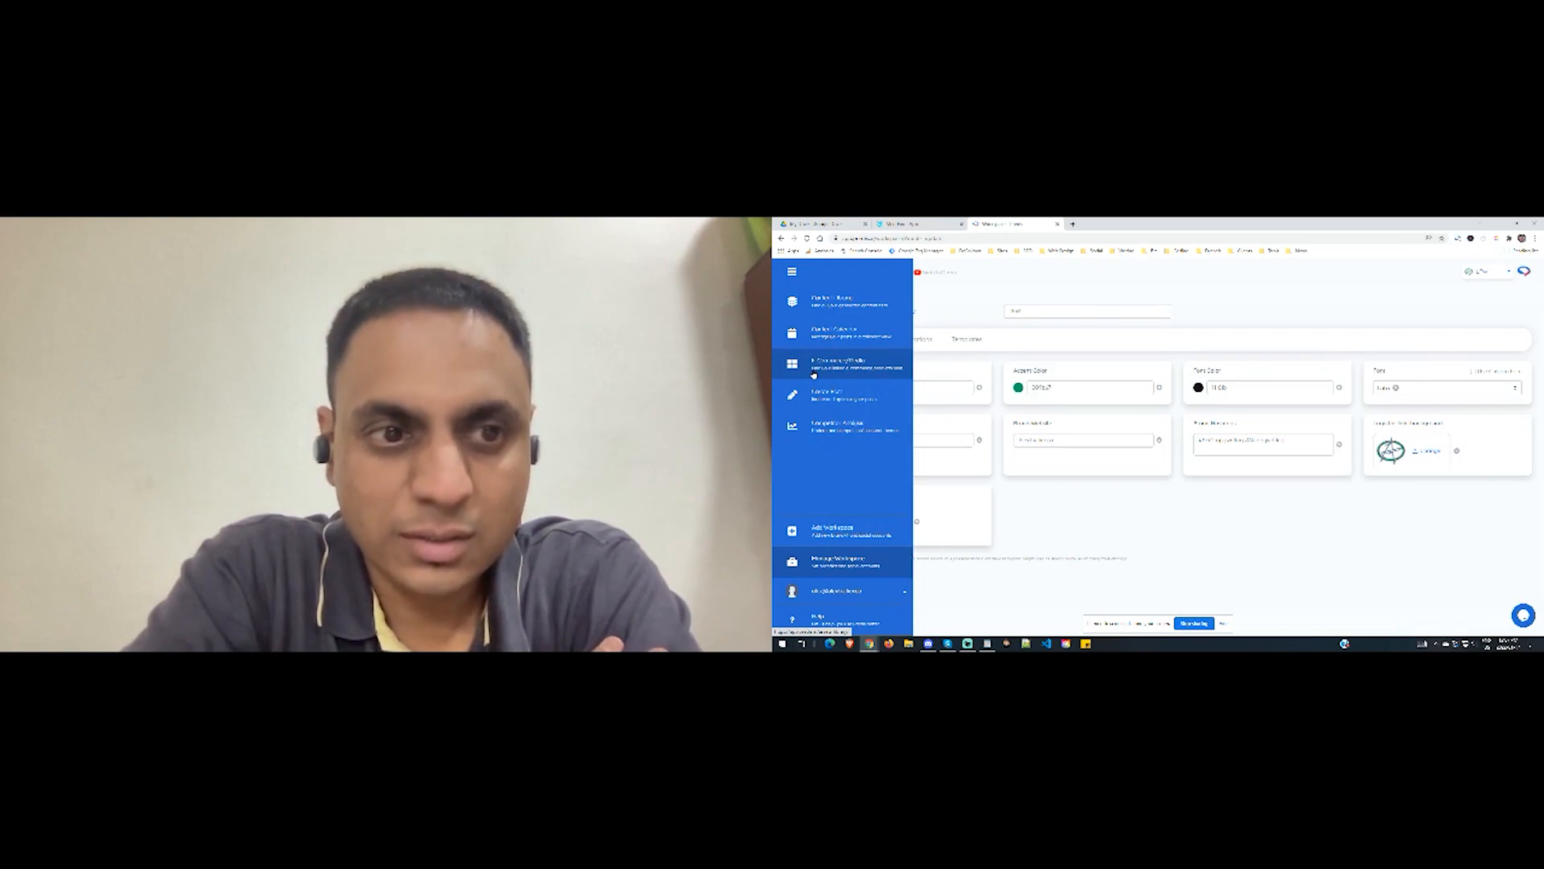
pyautogui.click(923, 346)
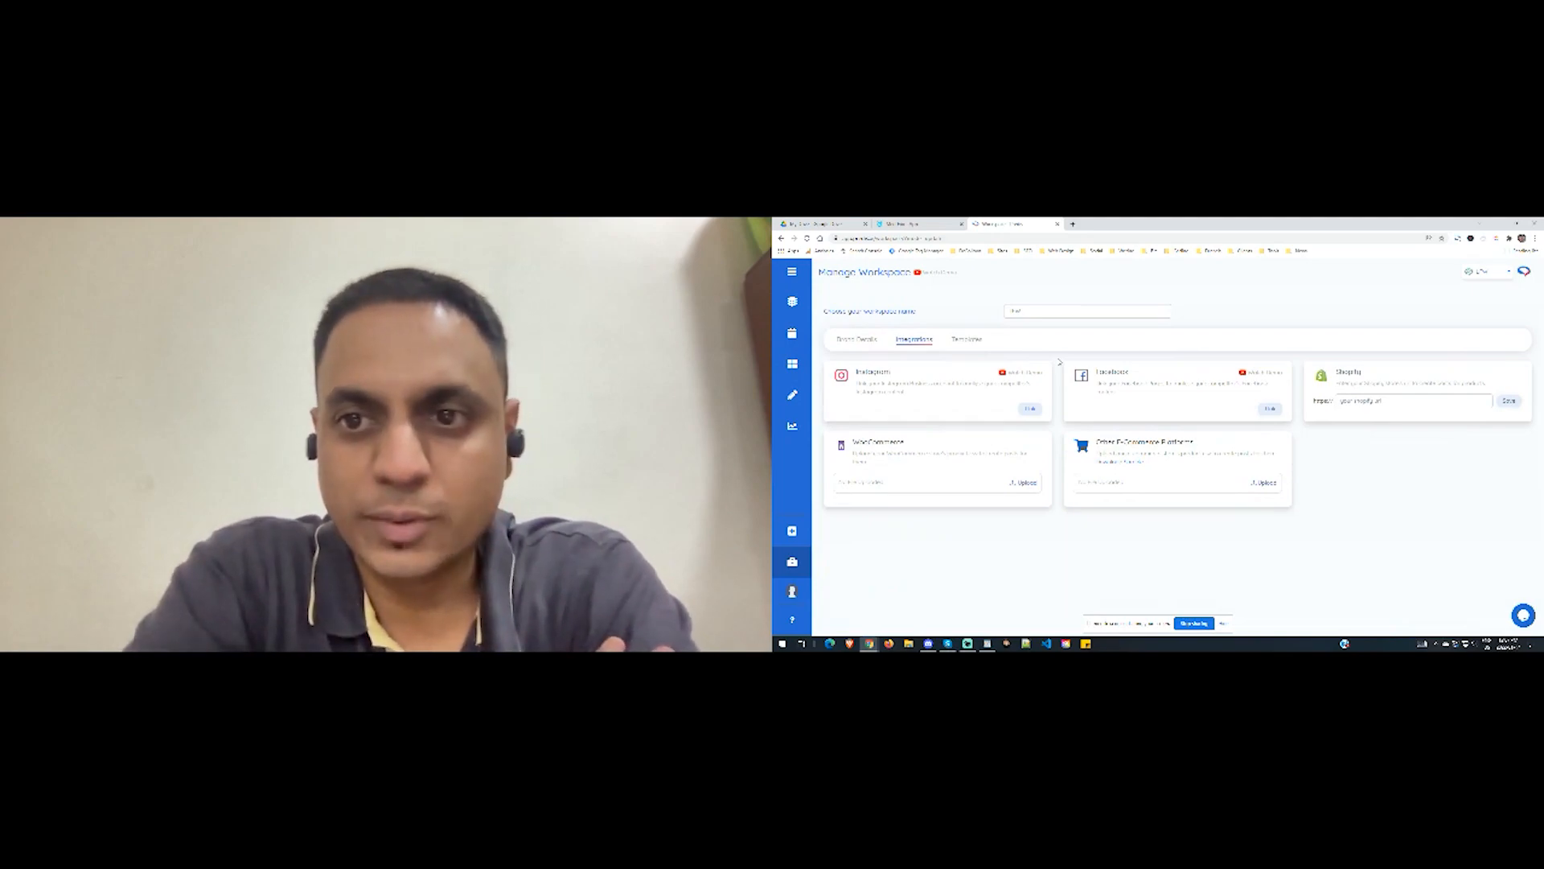
pyautogui.click(1029, 410)
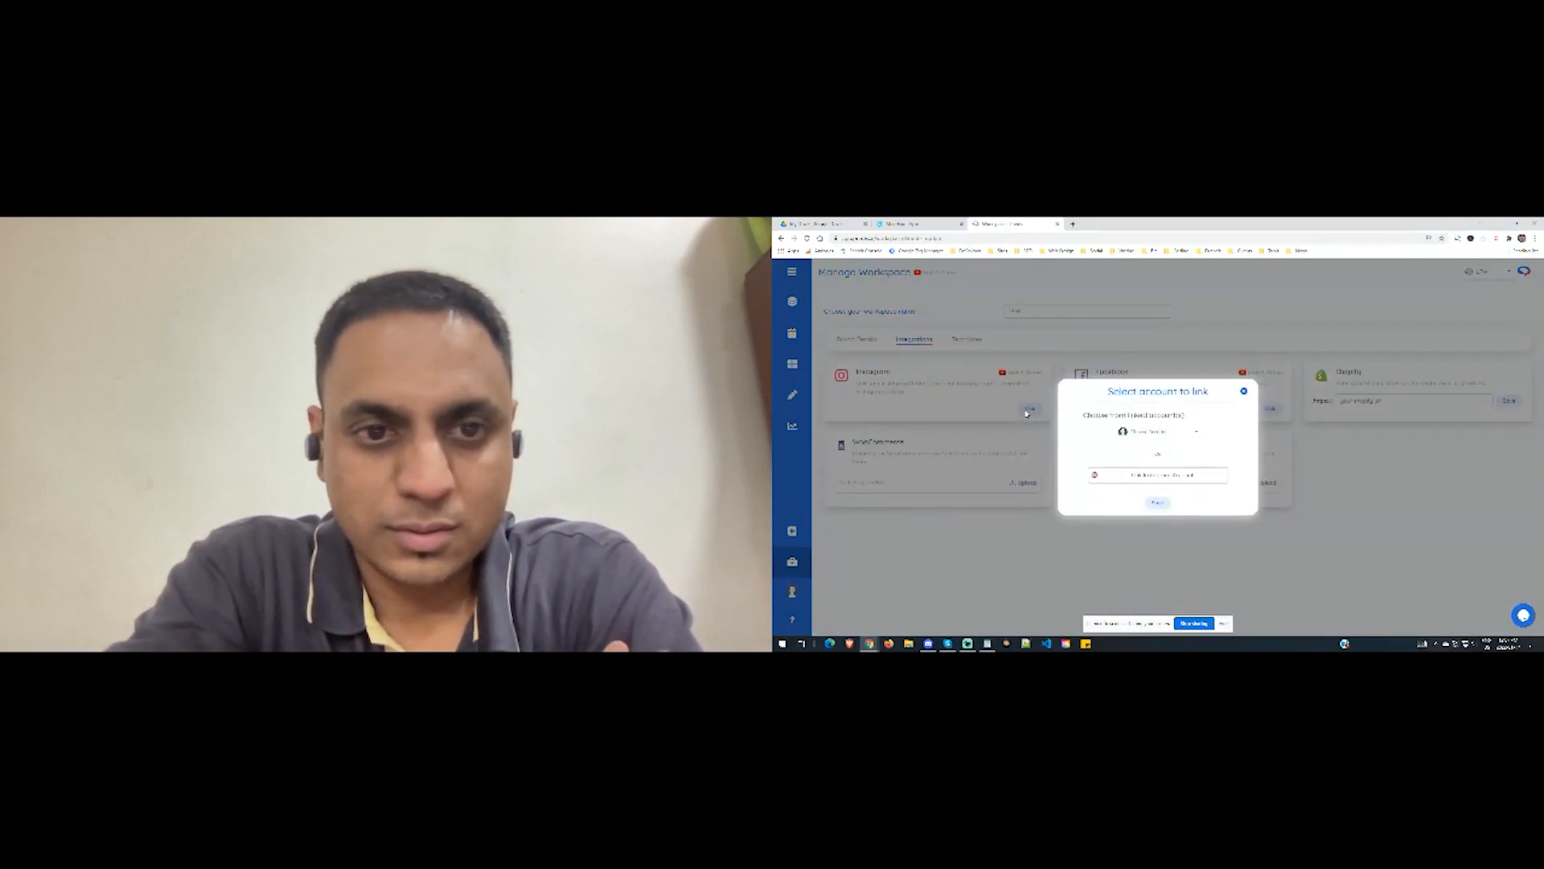
pyautogui.click(1182, 432)
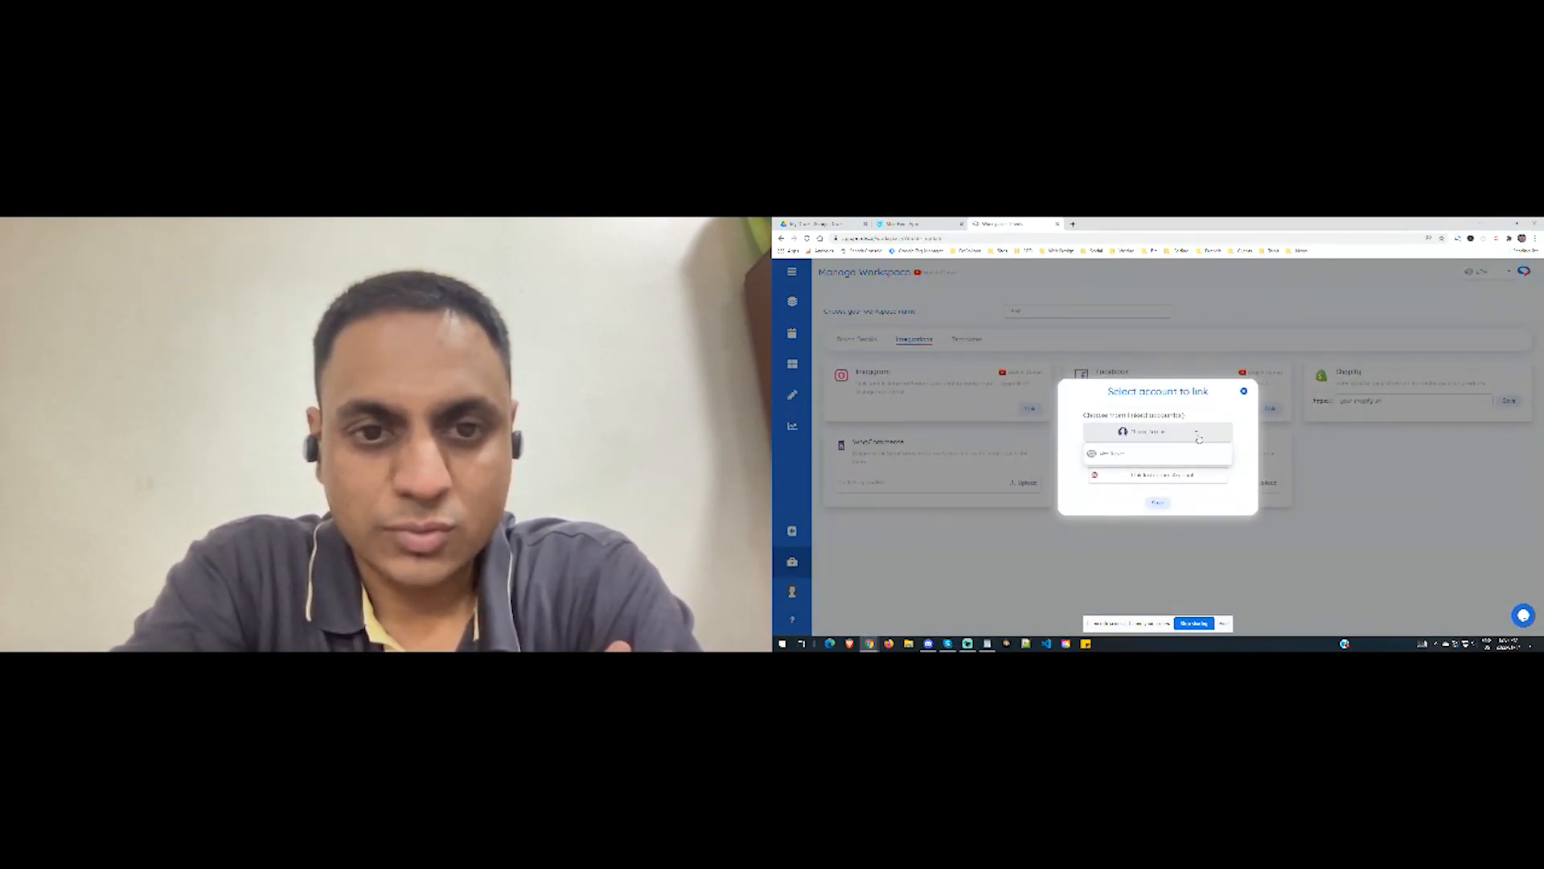
pyautogui.click(1162, 455)
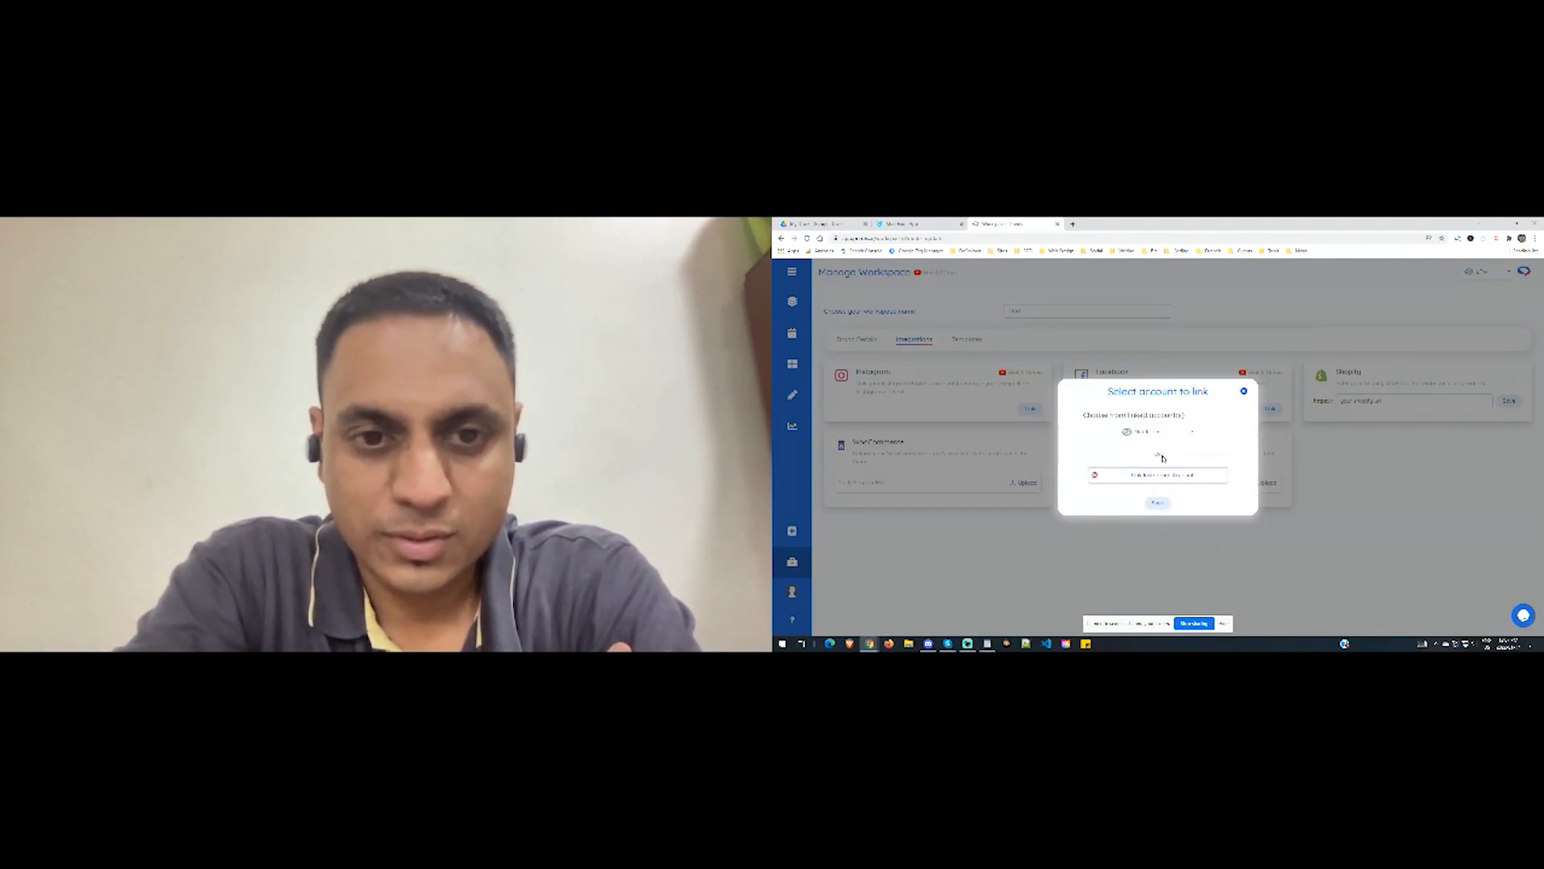
pyautogui.click(1158, 502)
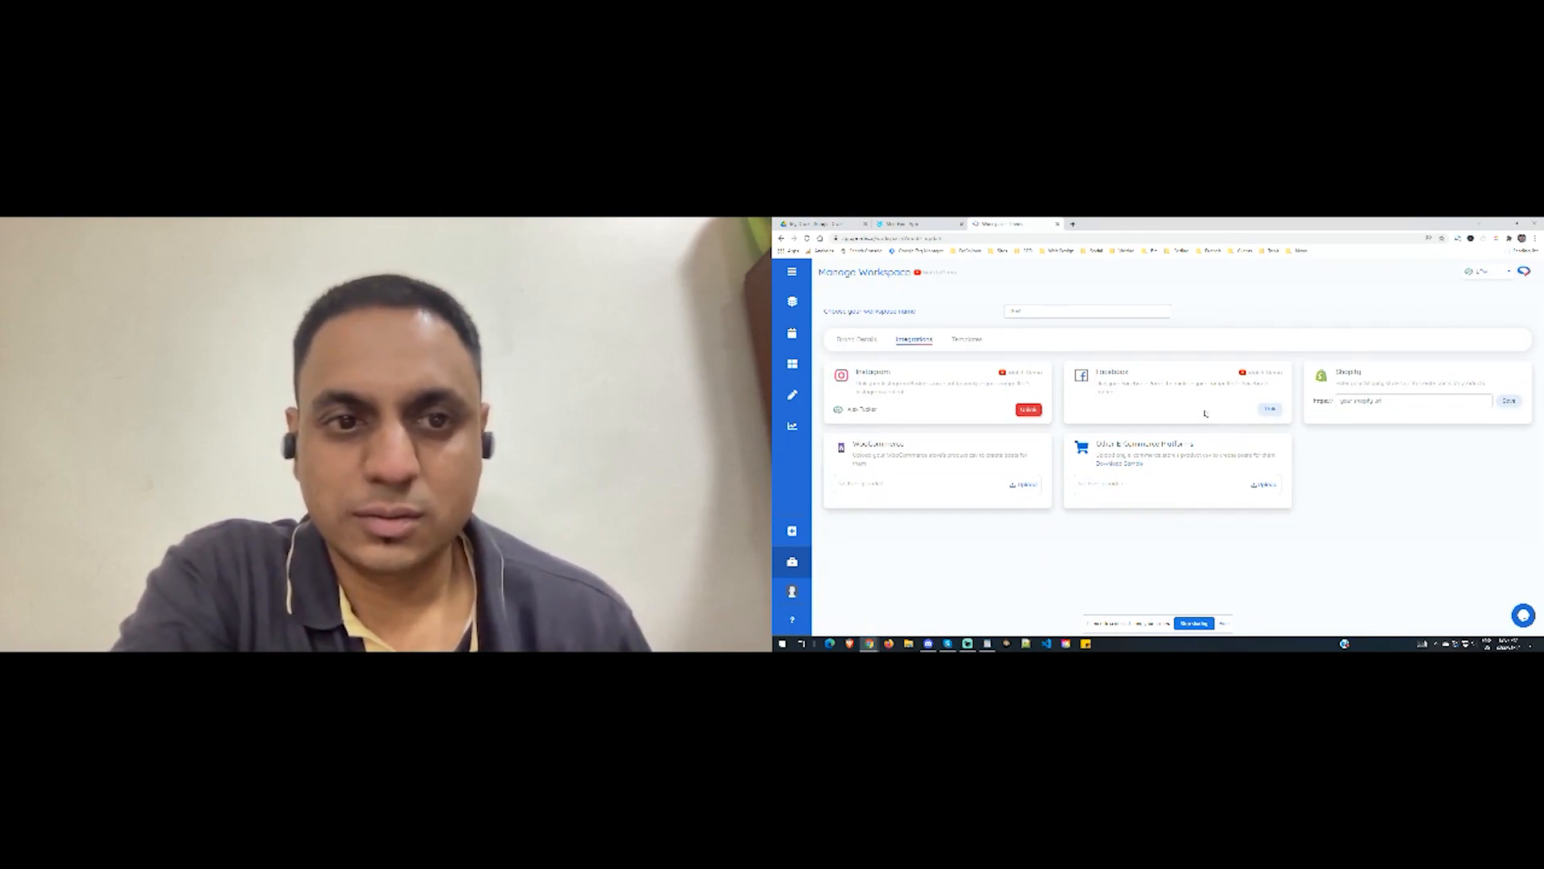
# Step: Link the brand's Facebook page to the workspace, choosing the last entry among the linked pages
pyautogui.click(1269, 409)
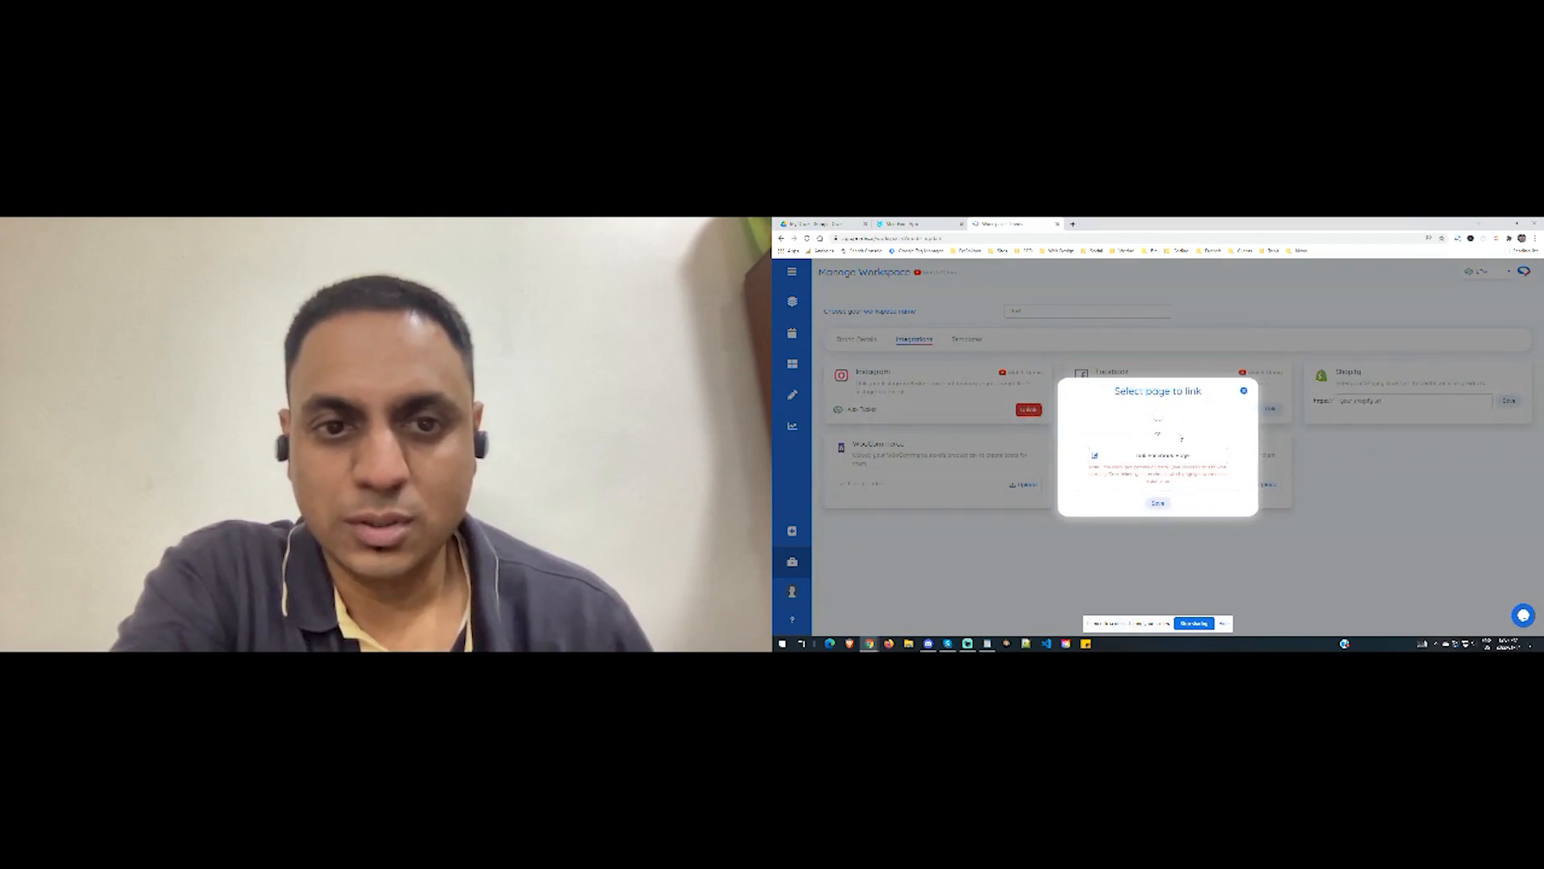
pyautogui.click(1175, 423)
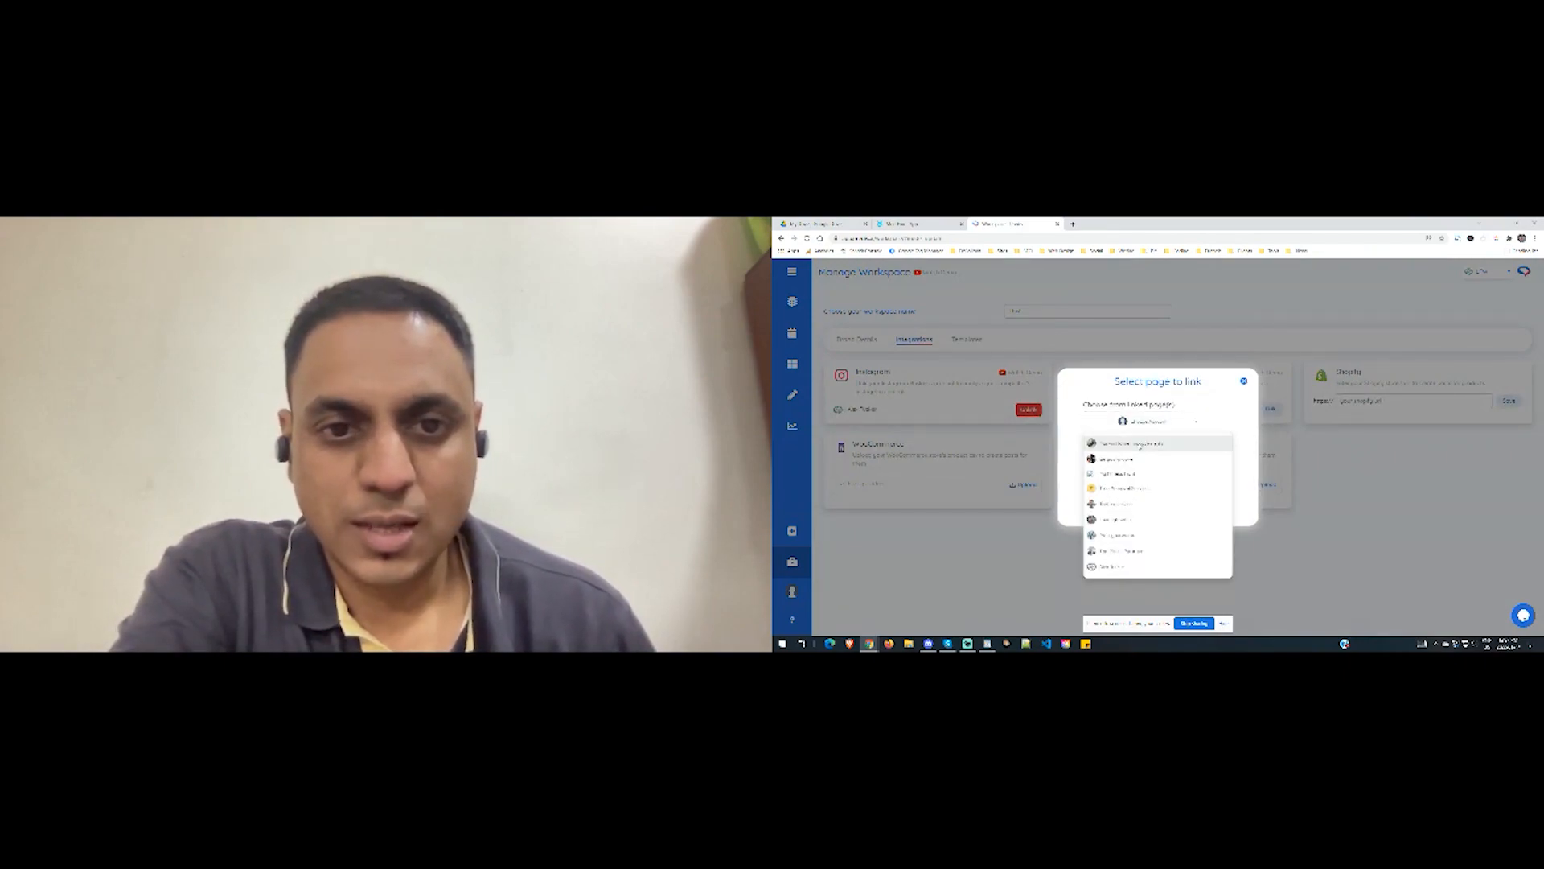
pyautogui.click(1114, 567)
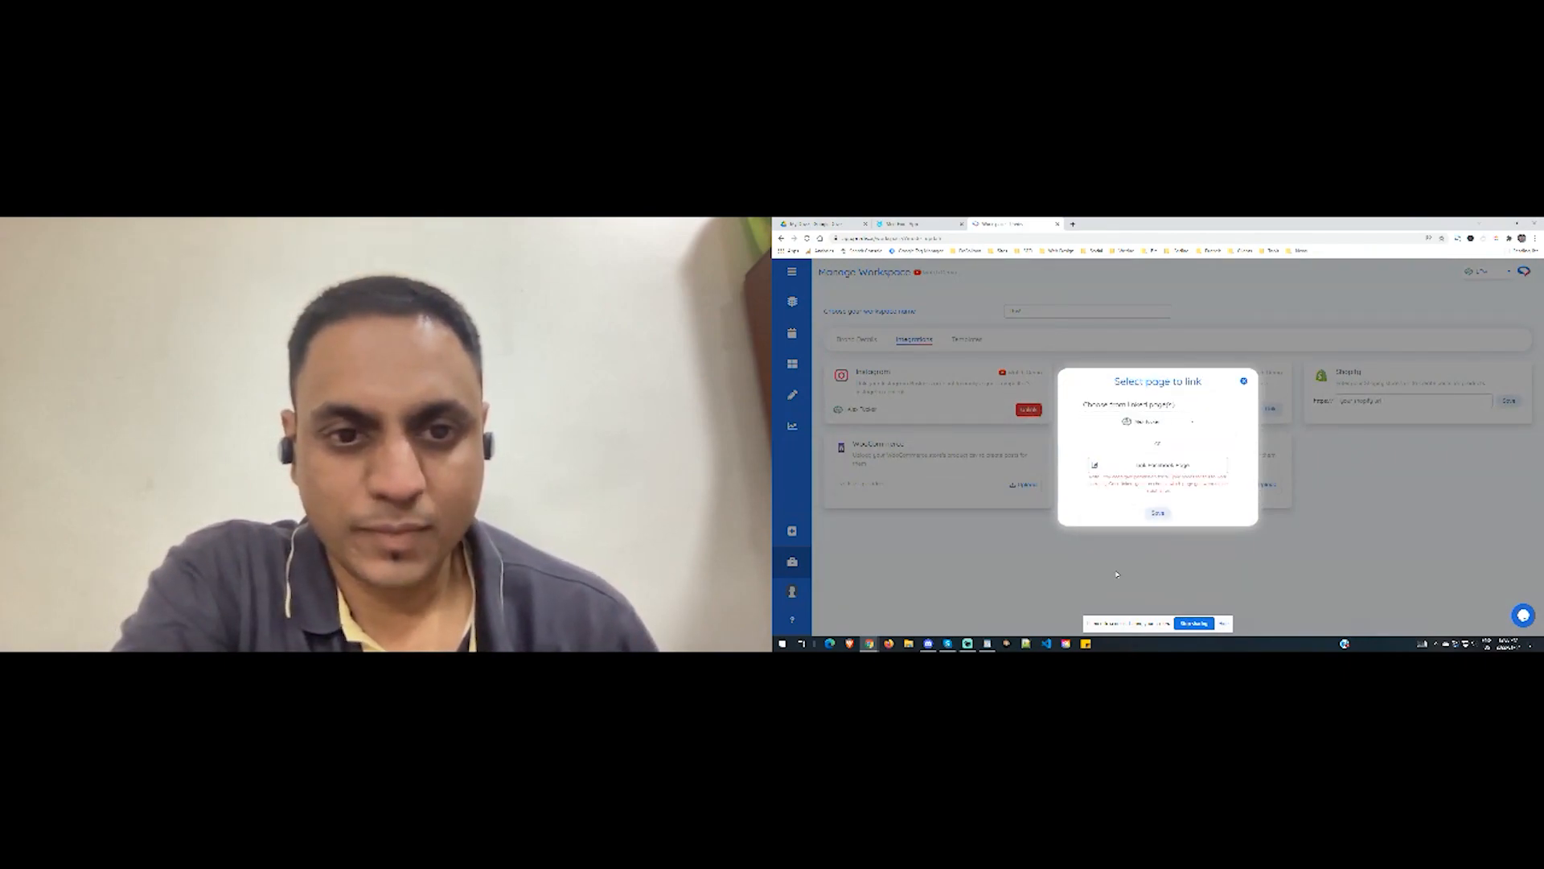
pyautogui.click(1162, 516)
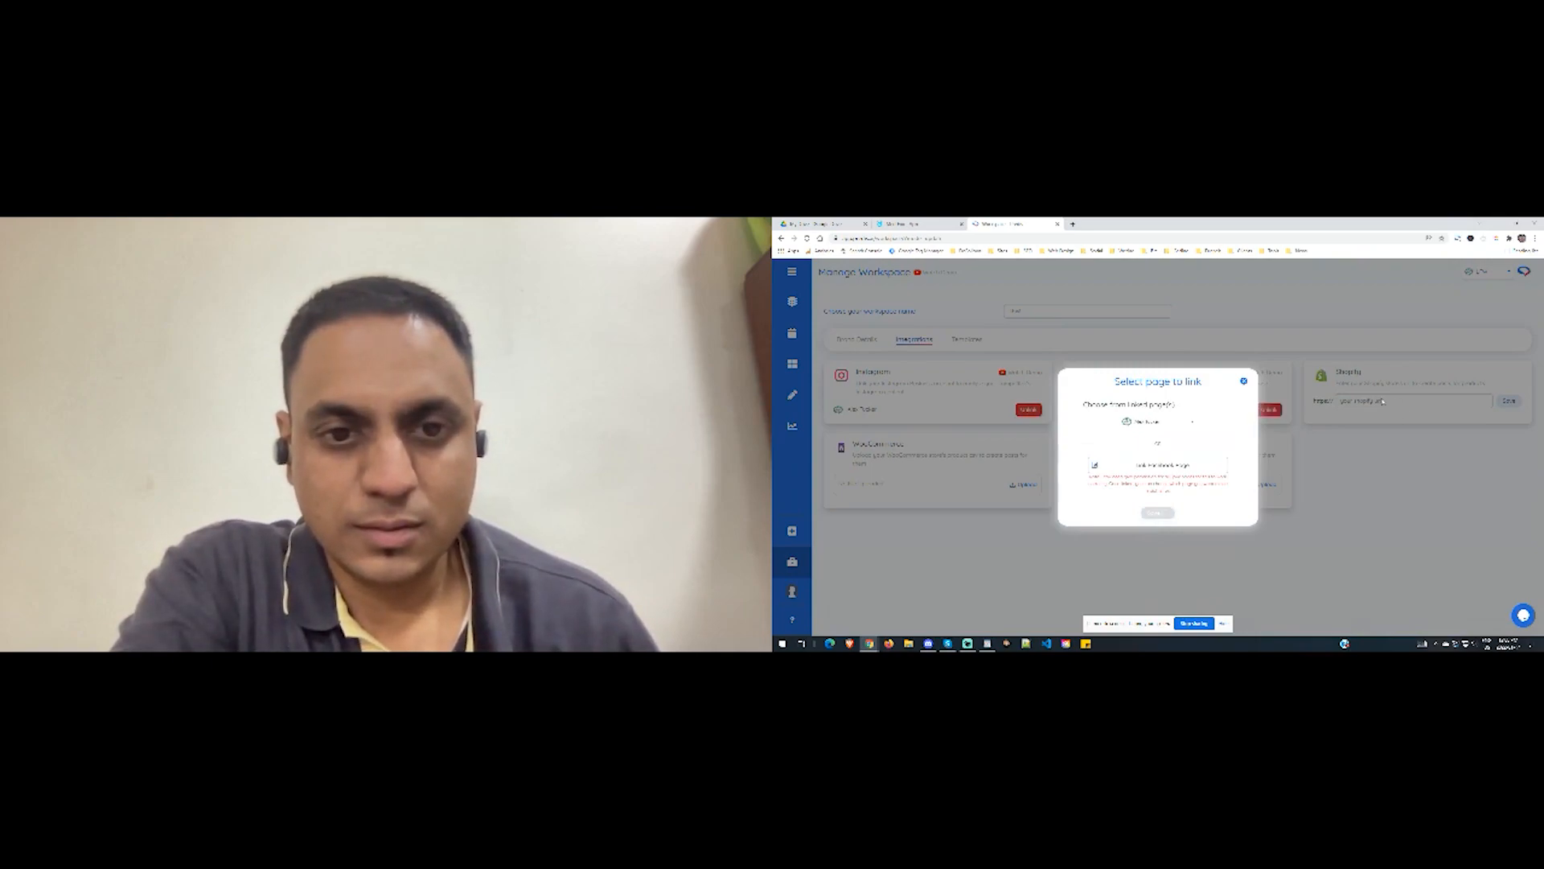
pyautogui.click(1287, 375)
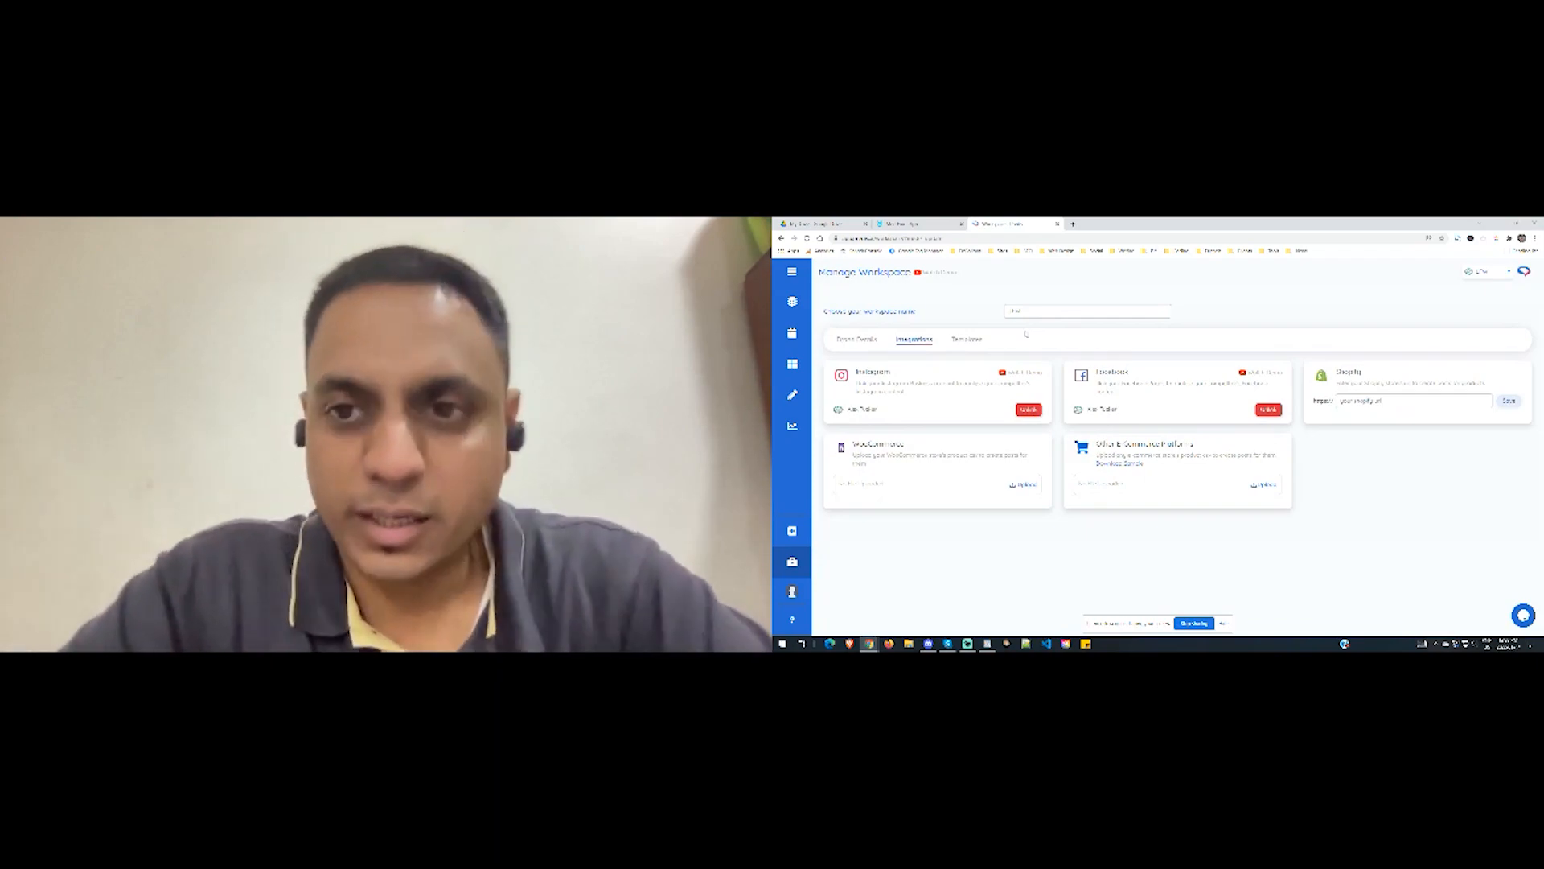
# Step: Go to the Content Library and start creating a new post
pyautogui.moveTo(817, 330)
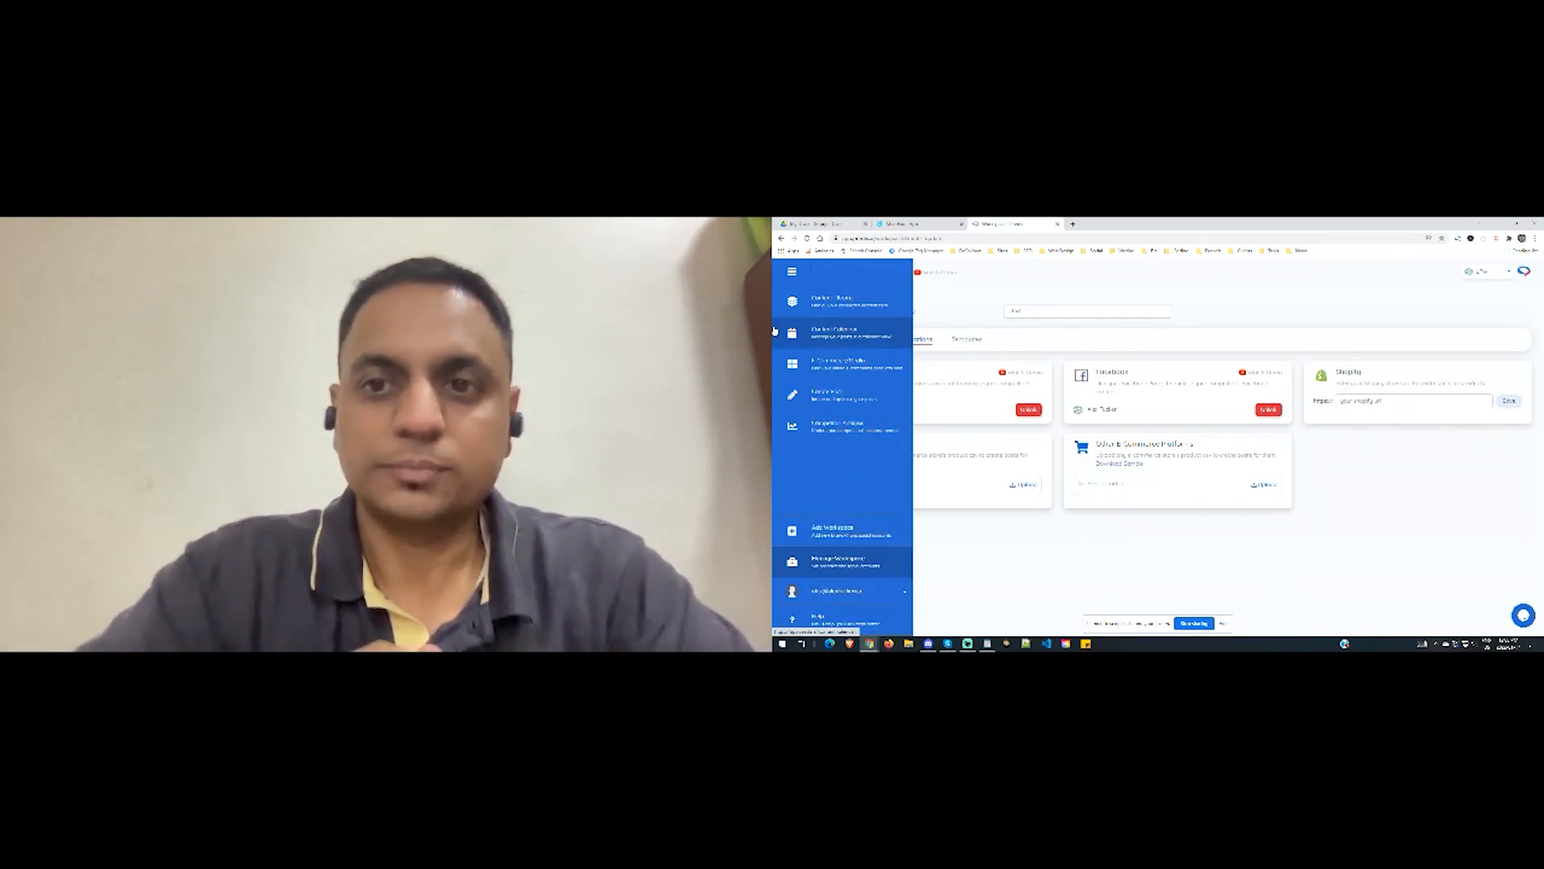
pyautogui.click(829, 301)
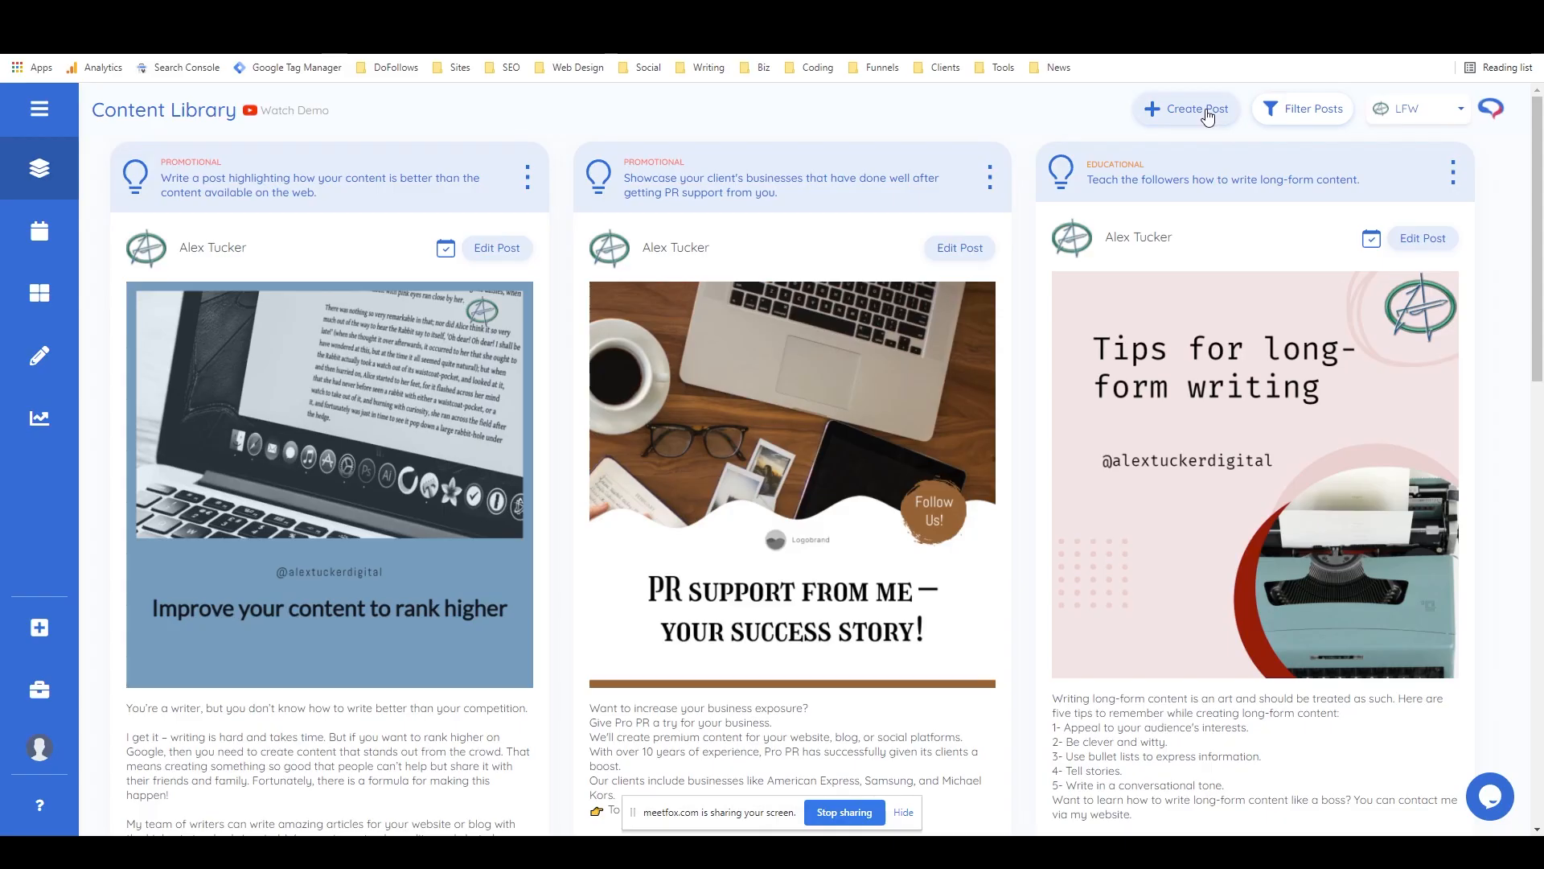
pyautogui.click(1197, 109)
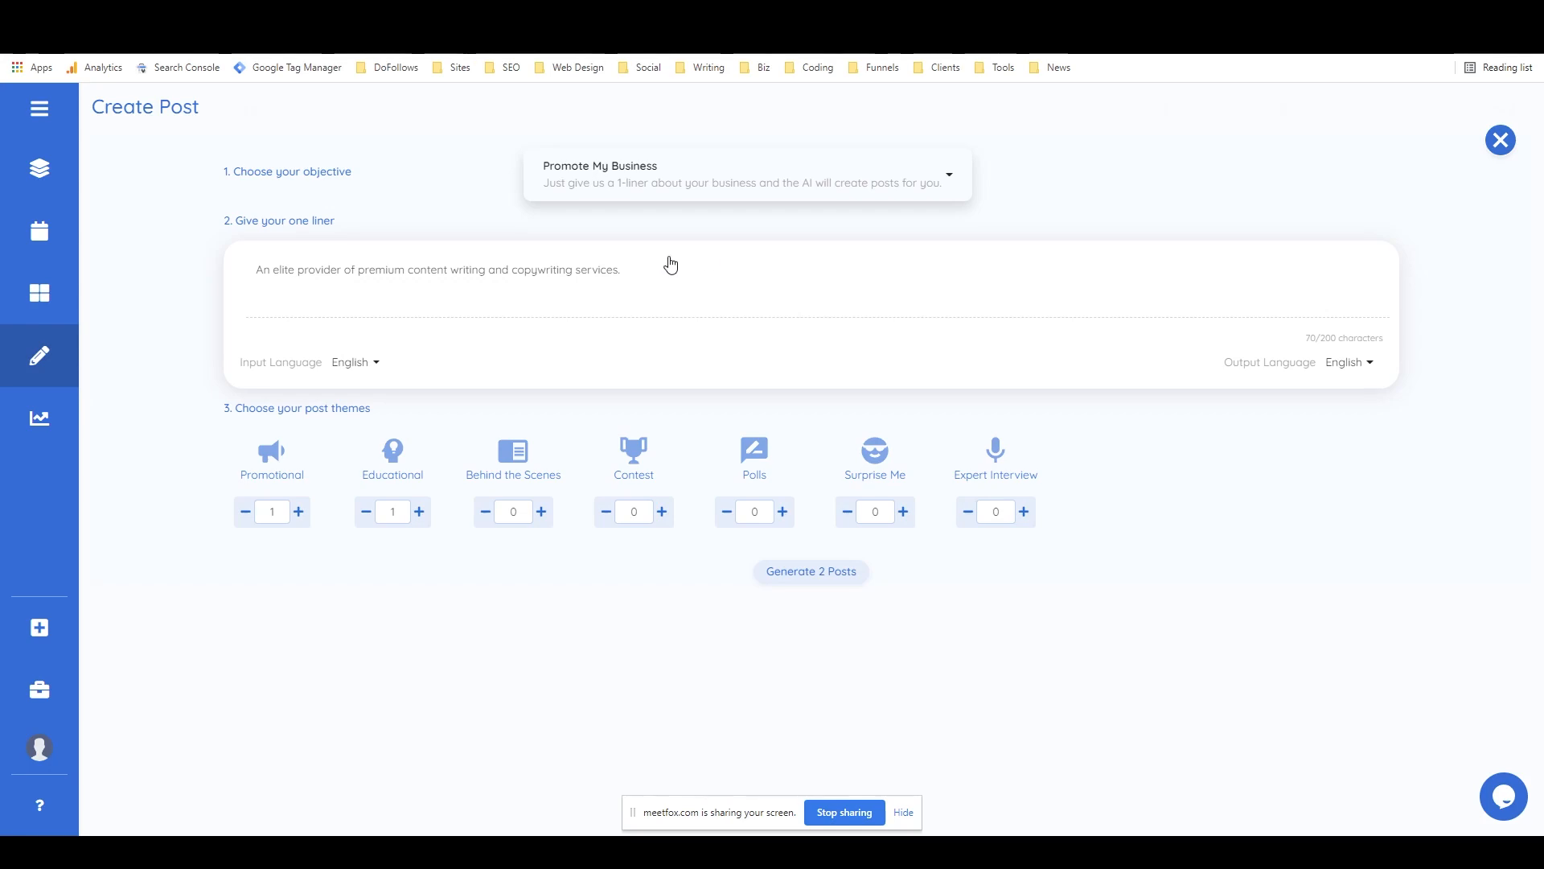
# Step: Copy and clear the one-liner to read the good and bad input examples, and paste the original text back
pyautogui.click(384, 303)
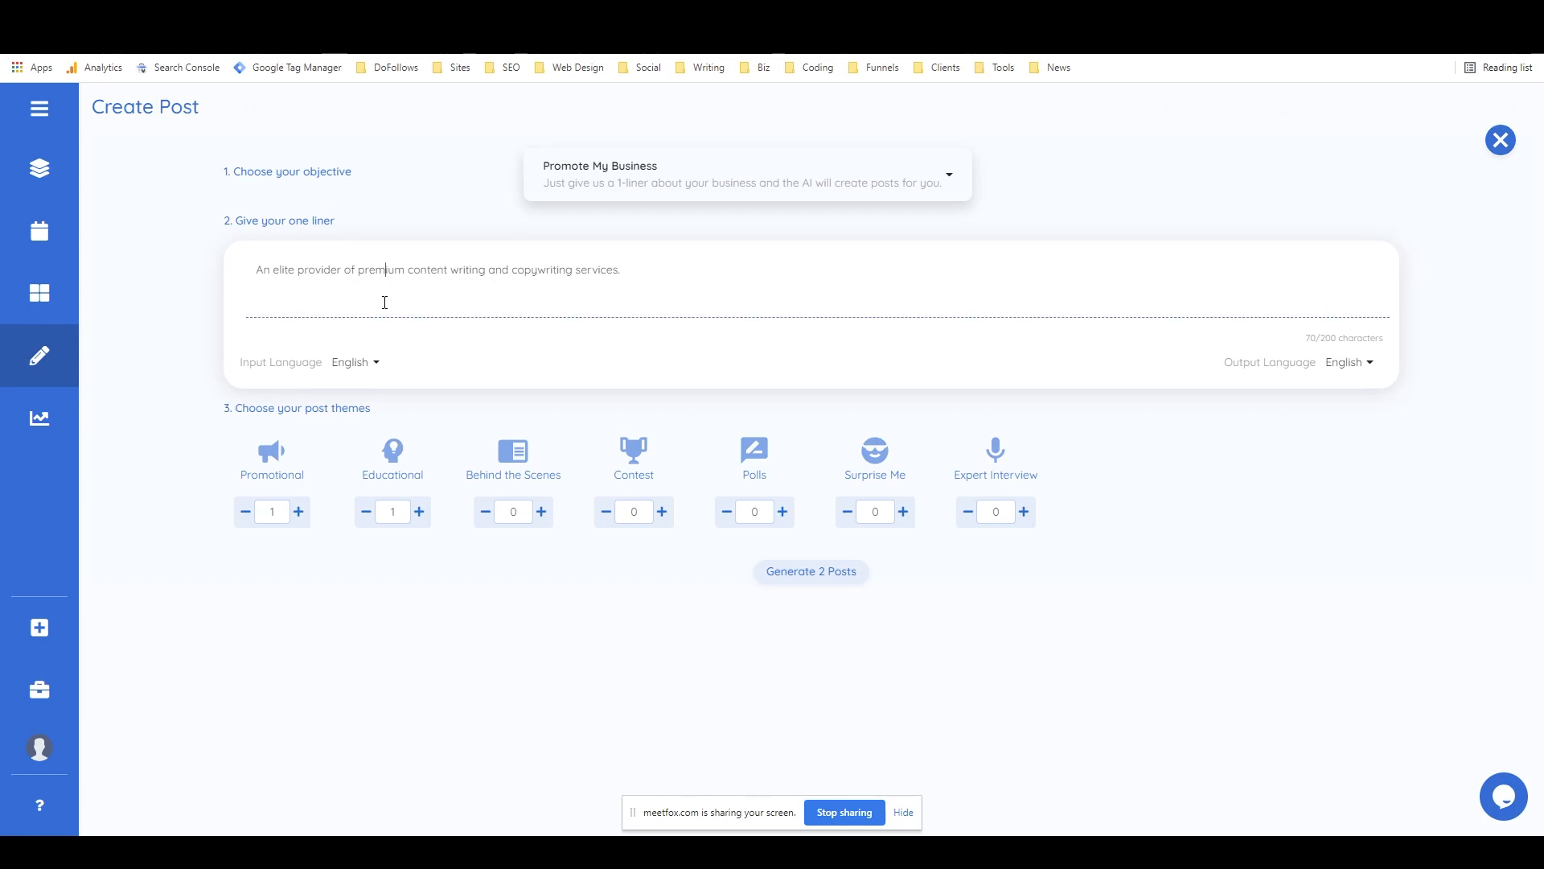
pyautogui.click(302, 225)
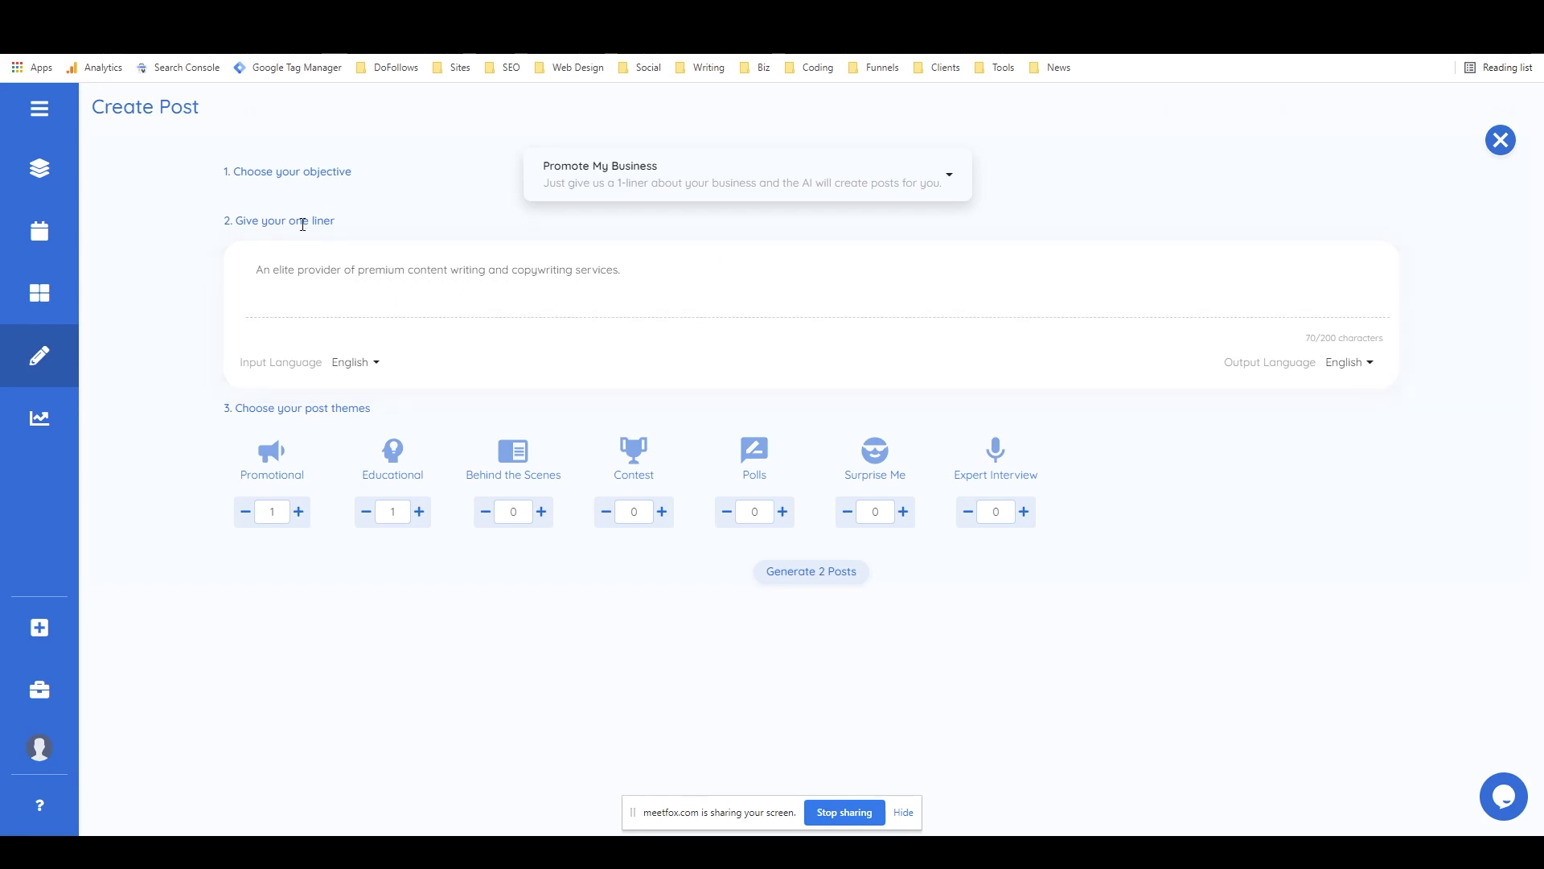
pyautogui.click(292, 298)
pyautogui.tripleClick(283, 263)
pyautogui.hotkey('ctrl', 'c')
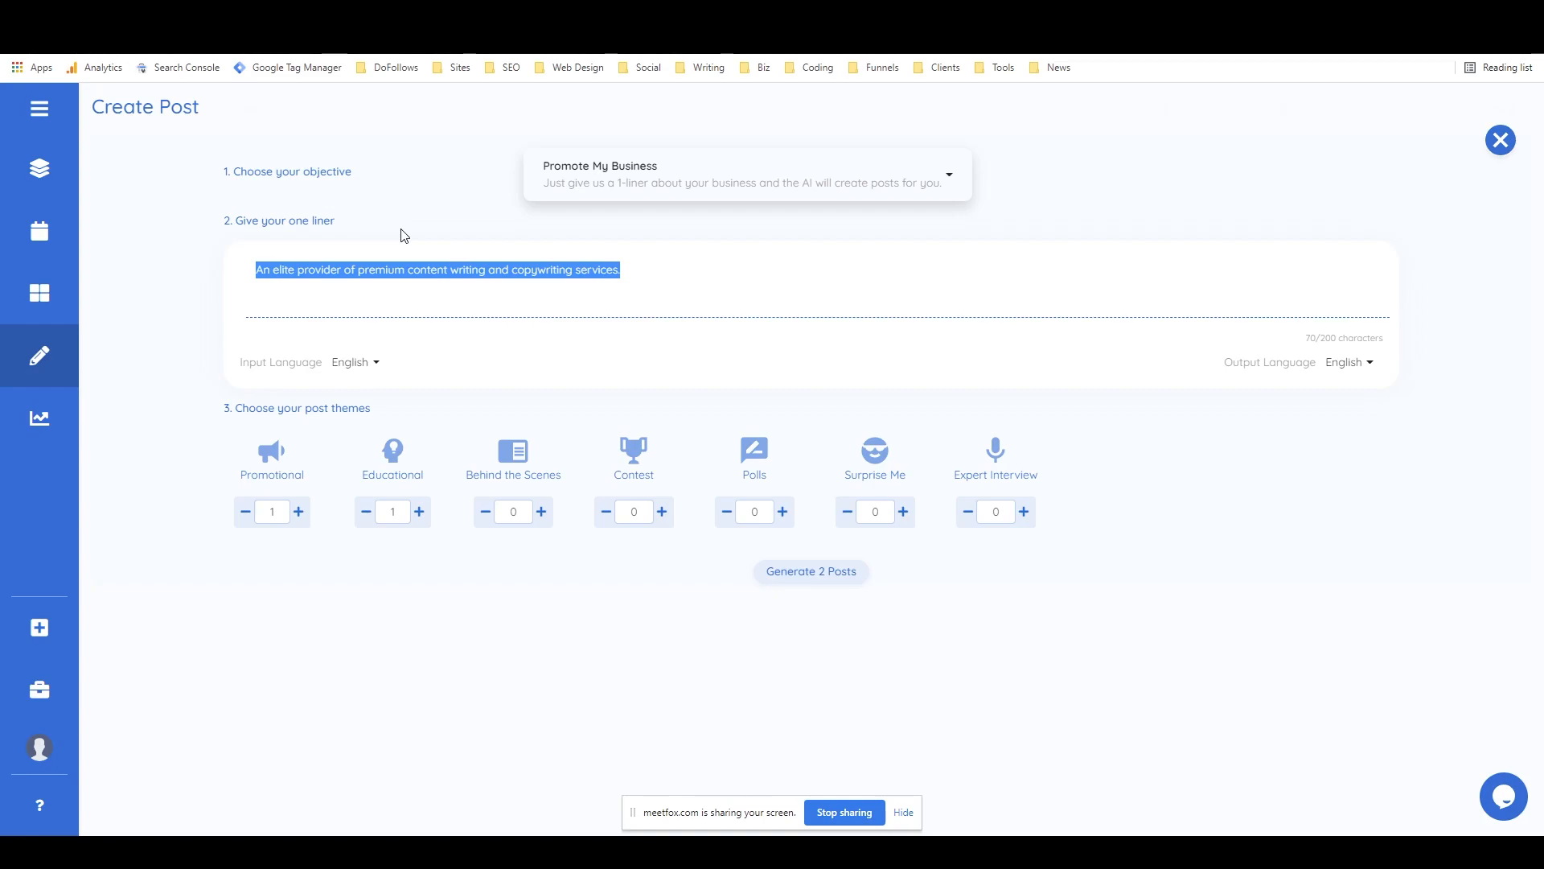
pyautogui.press('BackSpace')
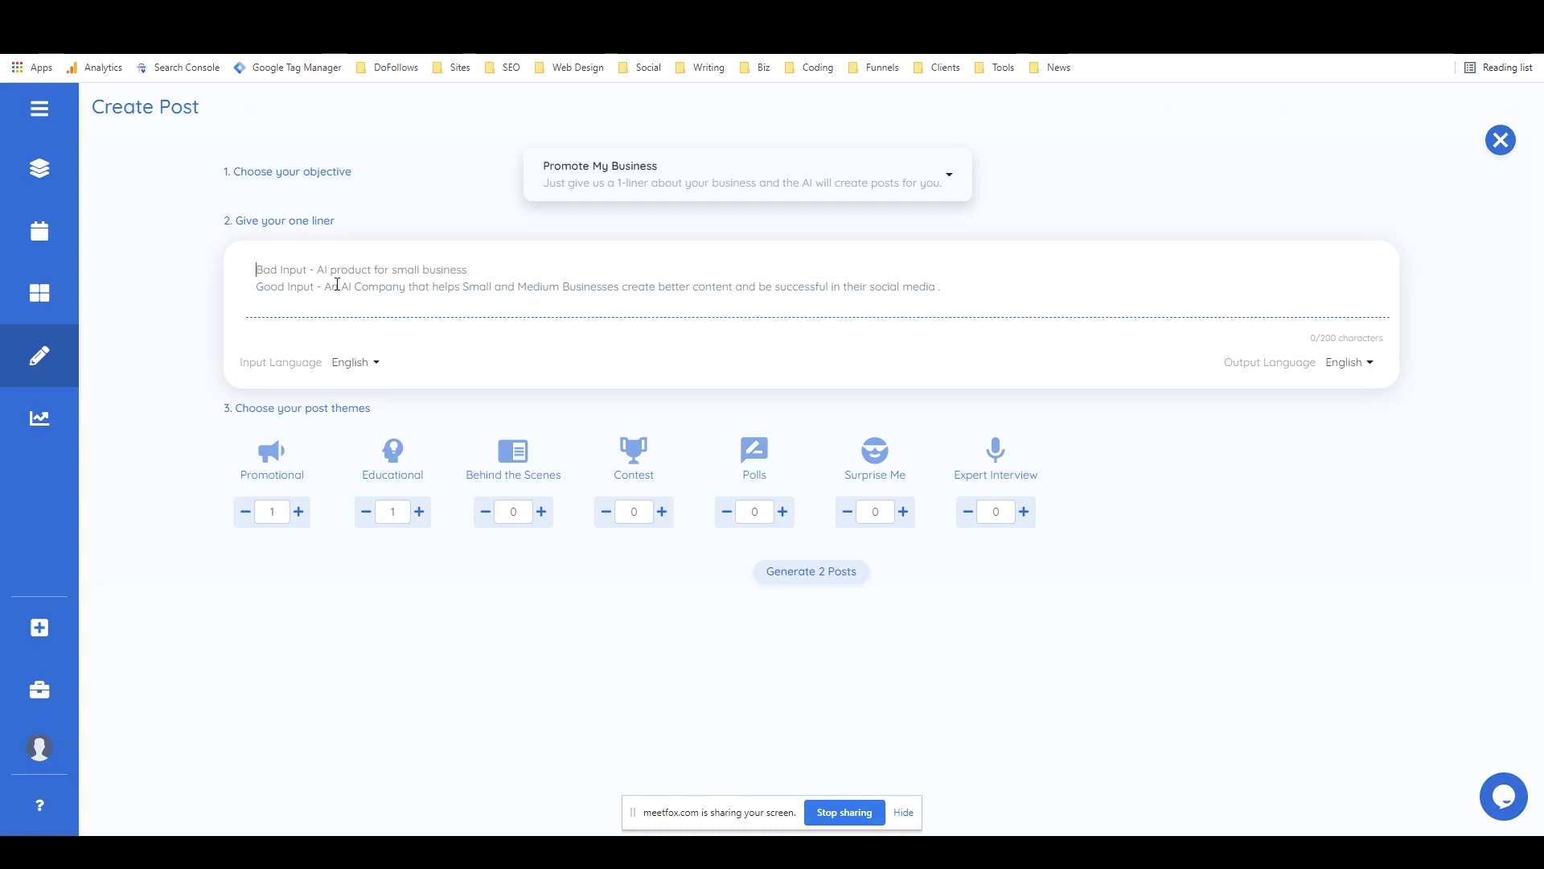
pyautogui.hotkey('ctrl', 'v')
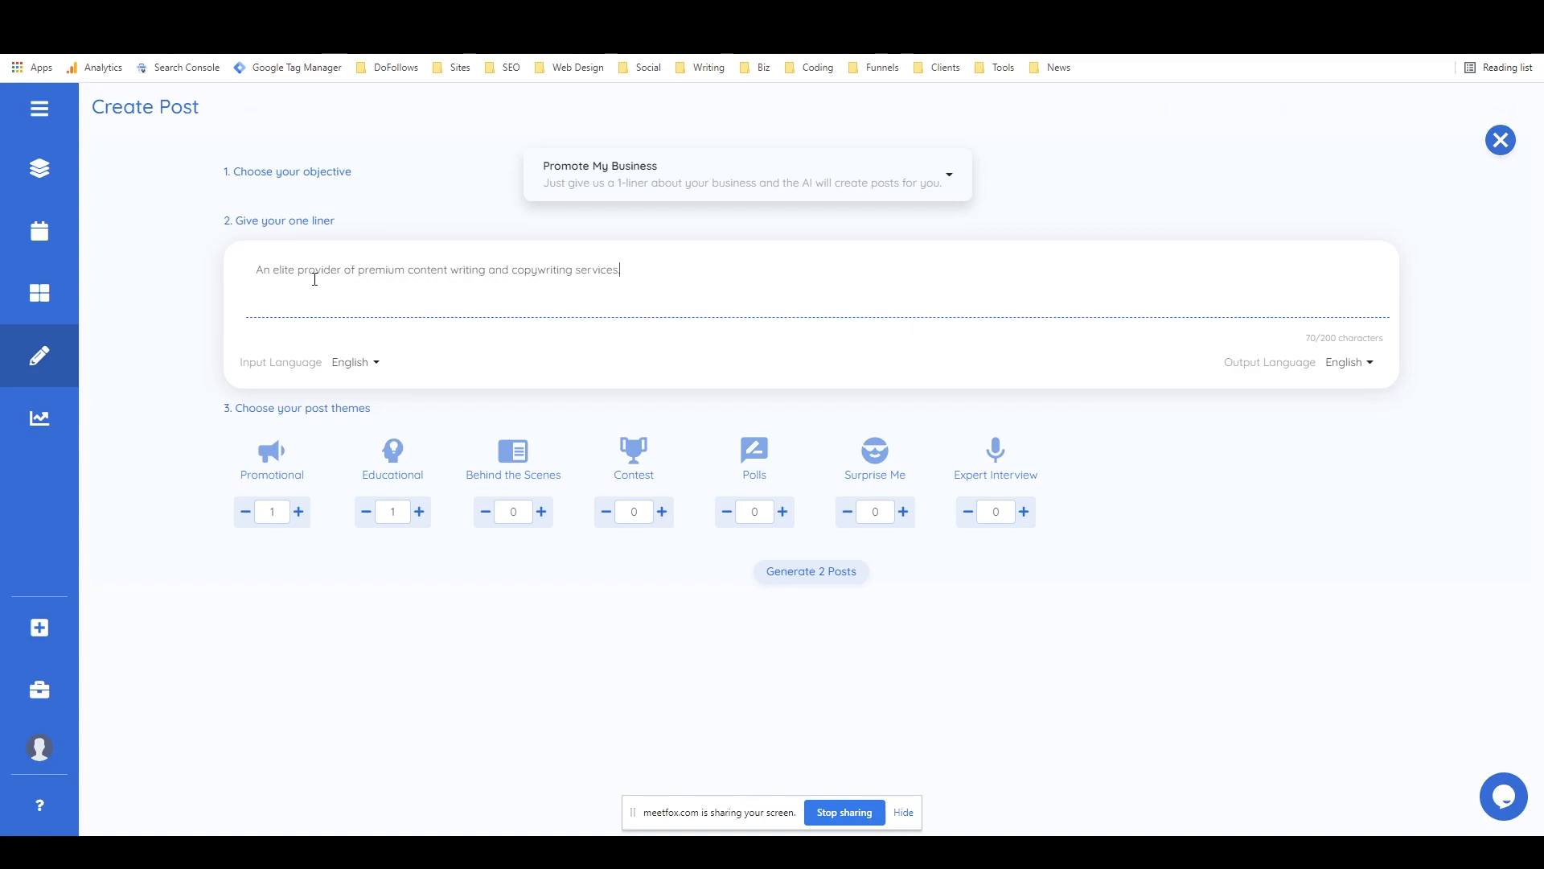
# Step: Rewrite the one-liner as "Providing premium content writing and copywriting services to help marketing agencies and ecommerce stores grow their brands online."
pyautogui.moveTo(260, 267); pyautogui.dragTo(357, 269)
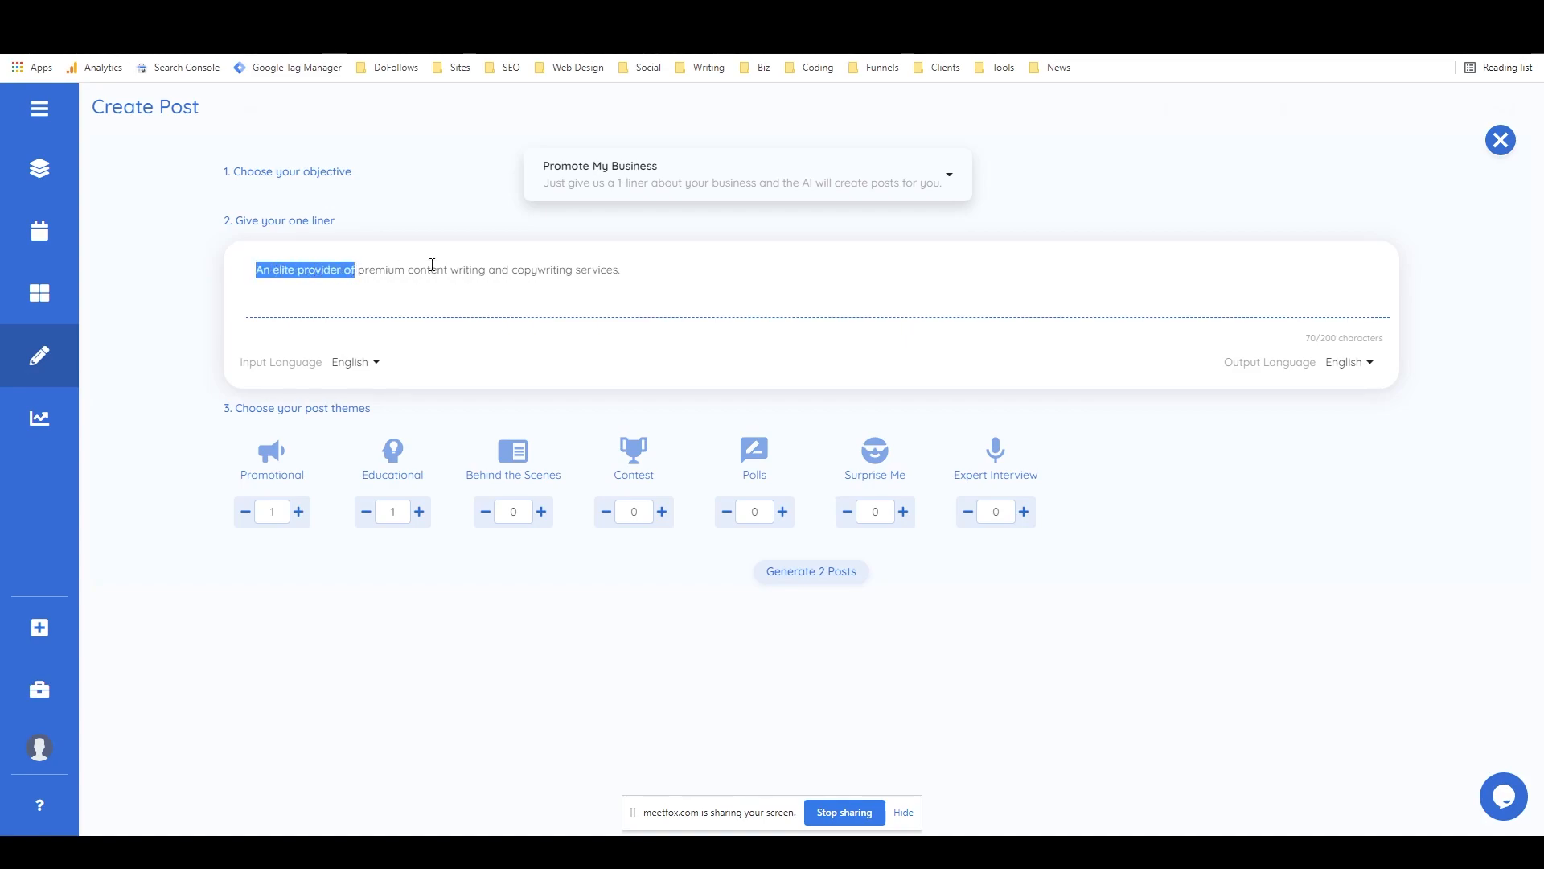
pyautogui.write('Providing')
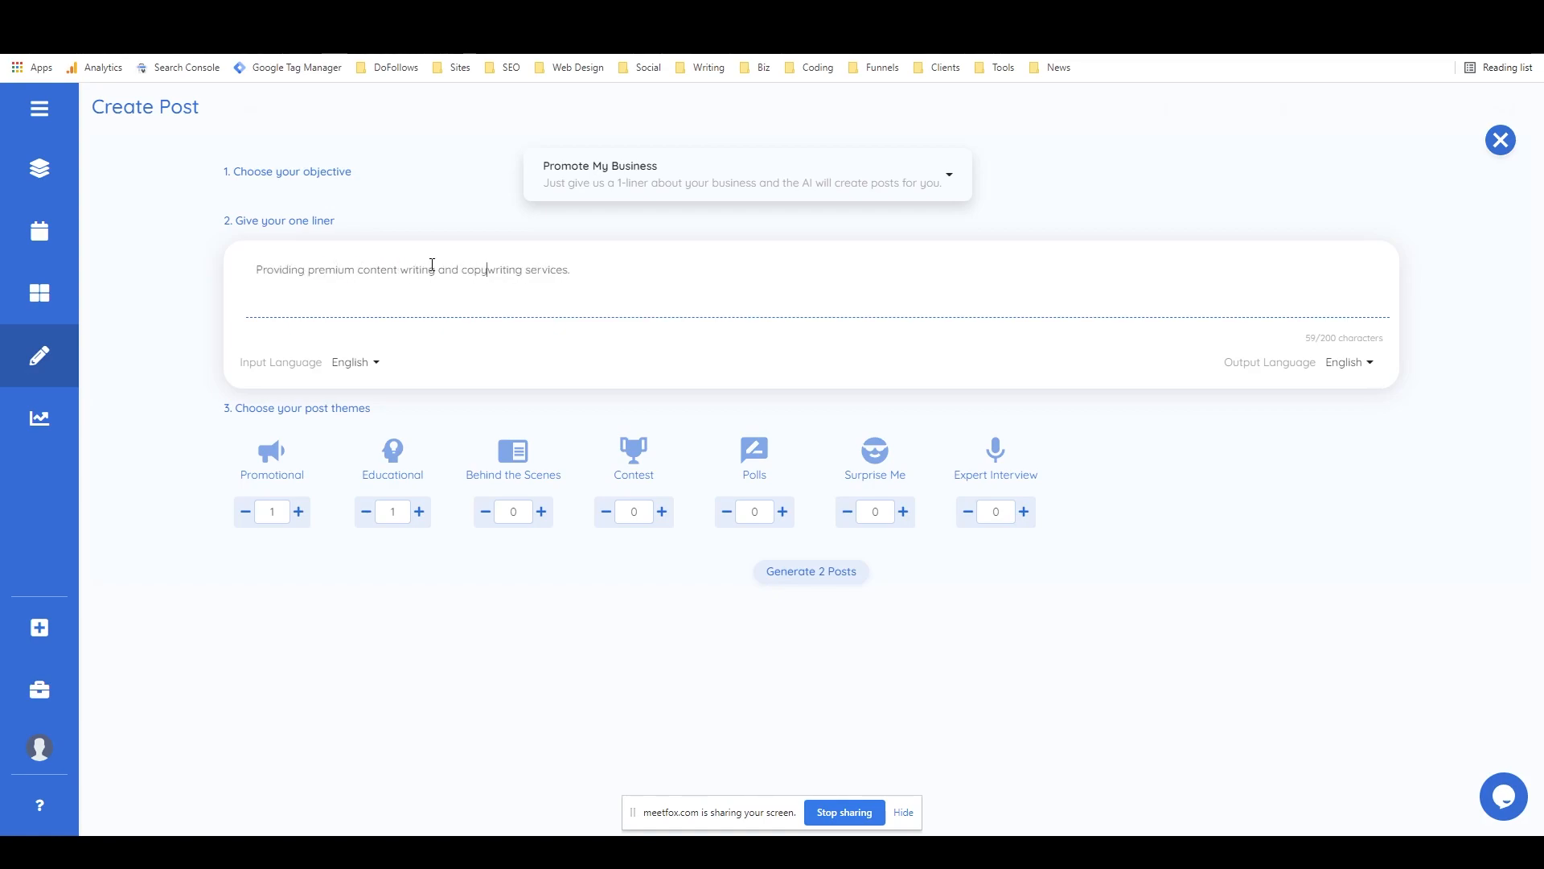
pyautogui.write(' premium content writing and copywriting services to help marketing agencies and ecommerce stores grow their')
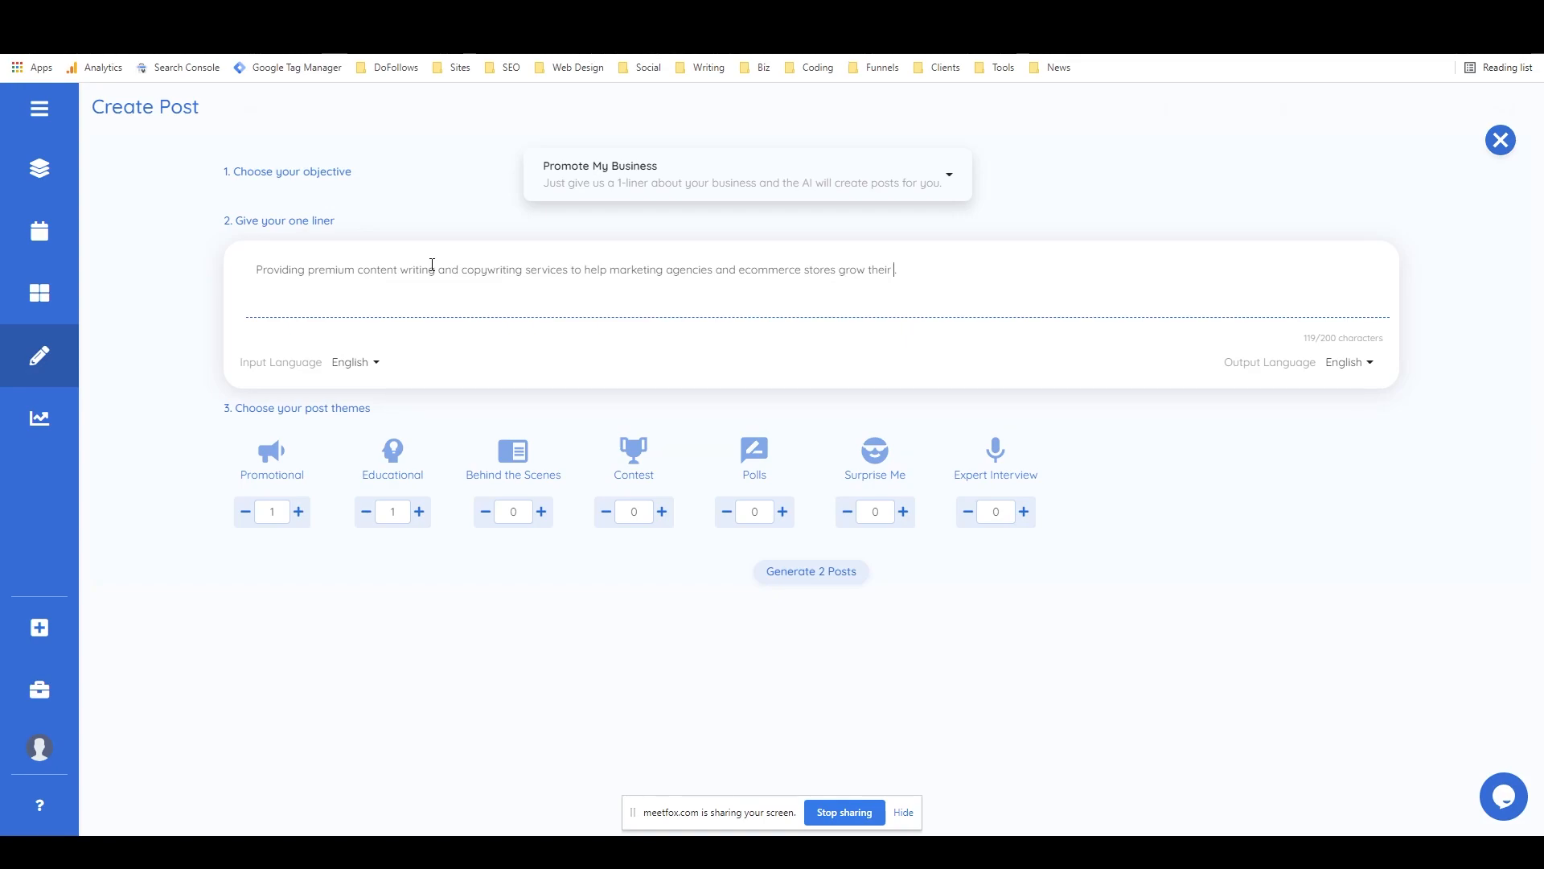
pyautogui.write(' brands online.')
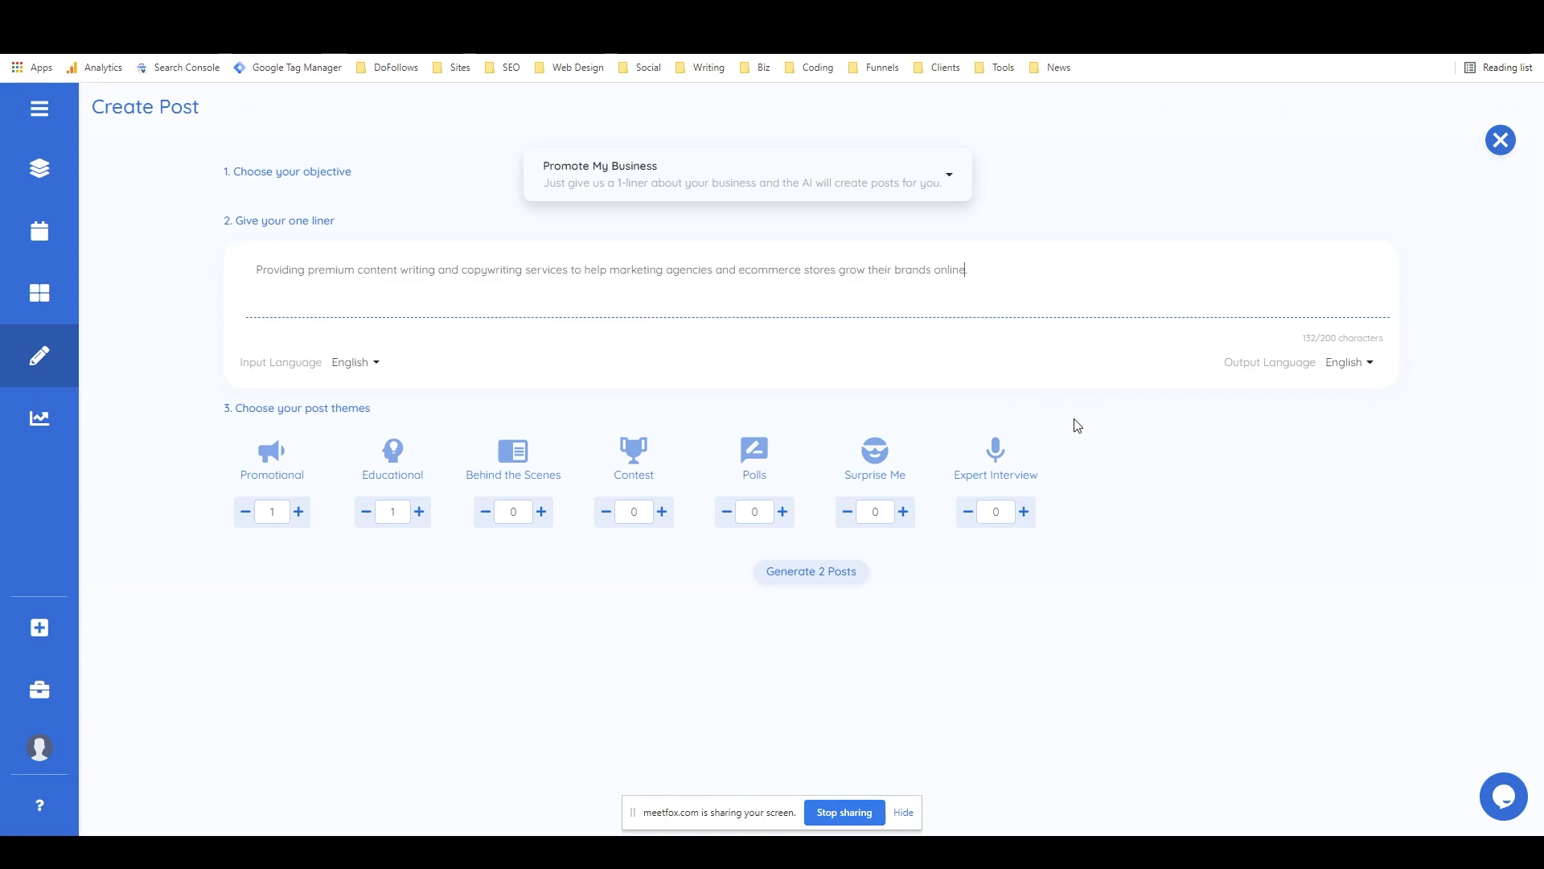
# Step: Look through the available input languages for the one-liner and keep the current choice
pyautogui.click(380, 364)
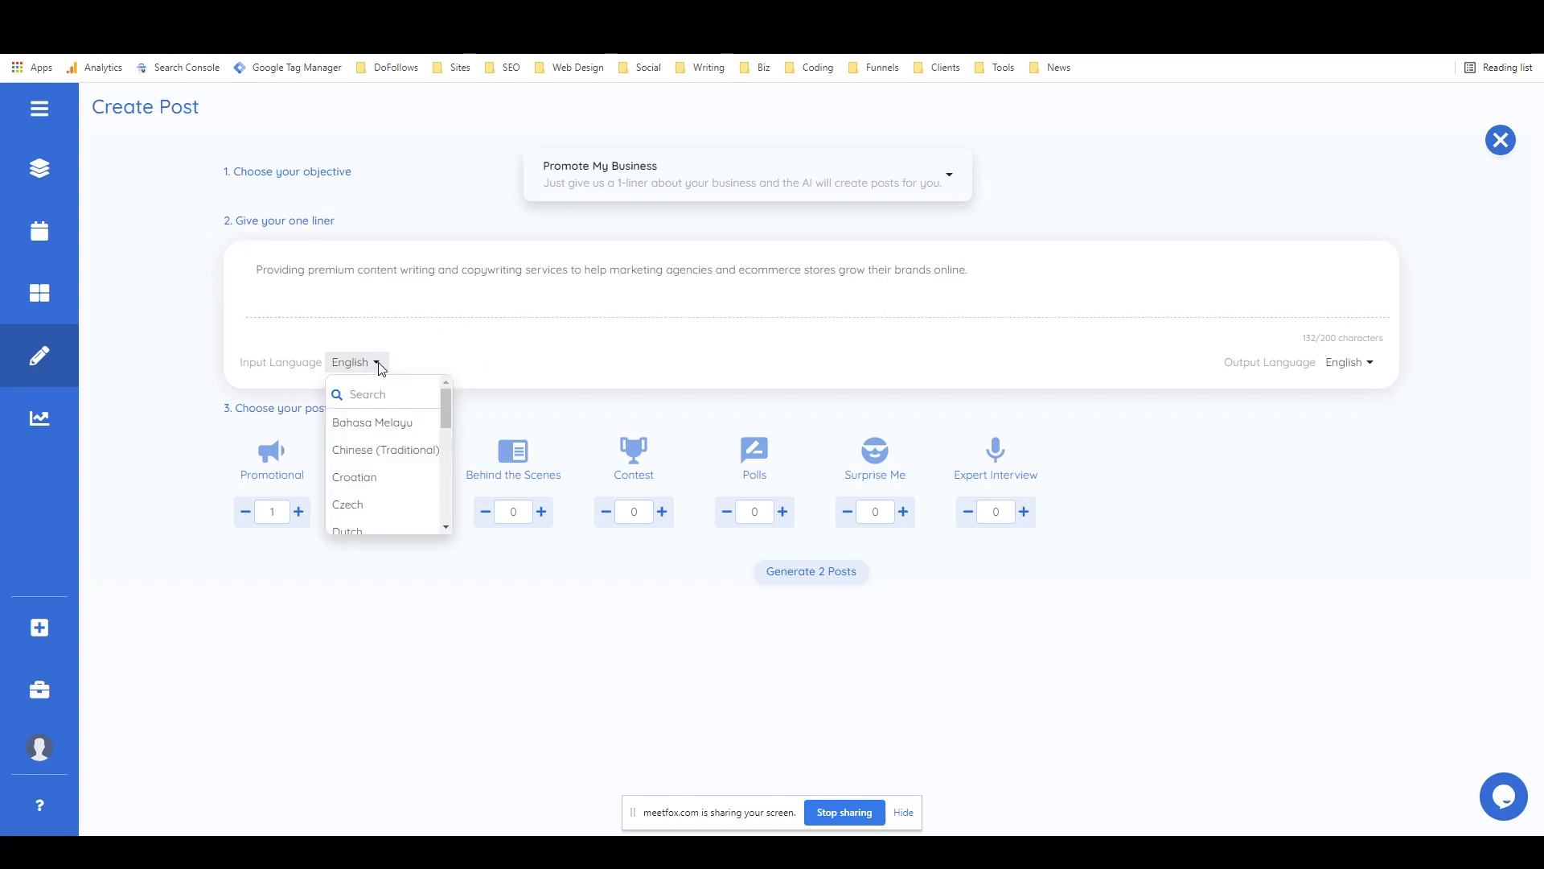
pyautogui.scroll(-5, 400, 436)
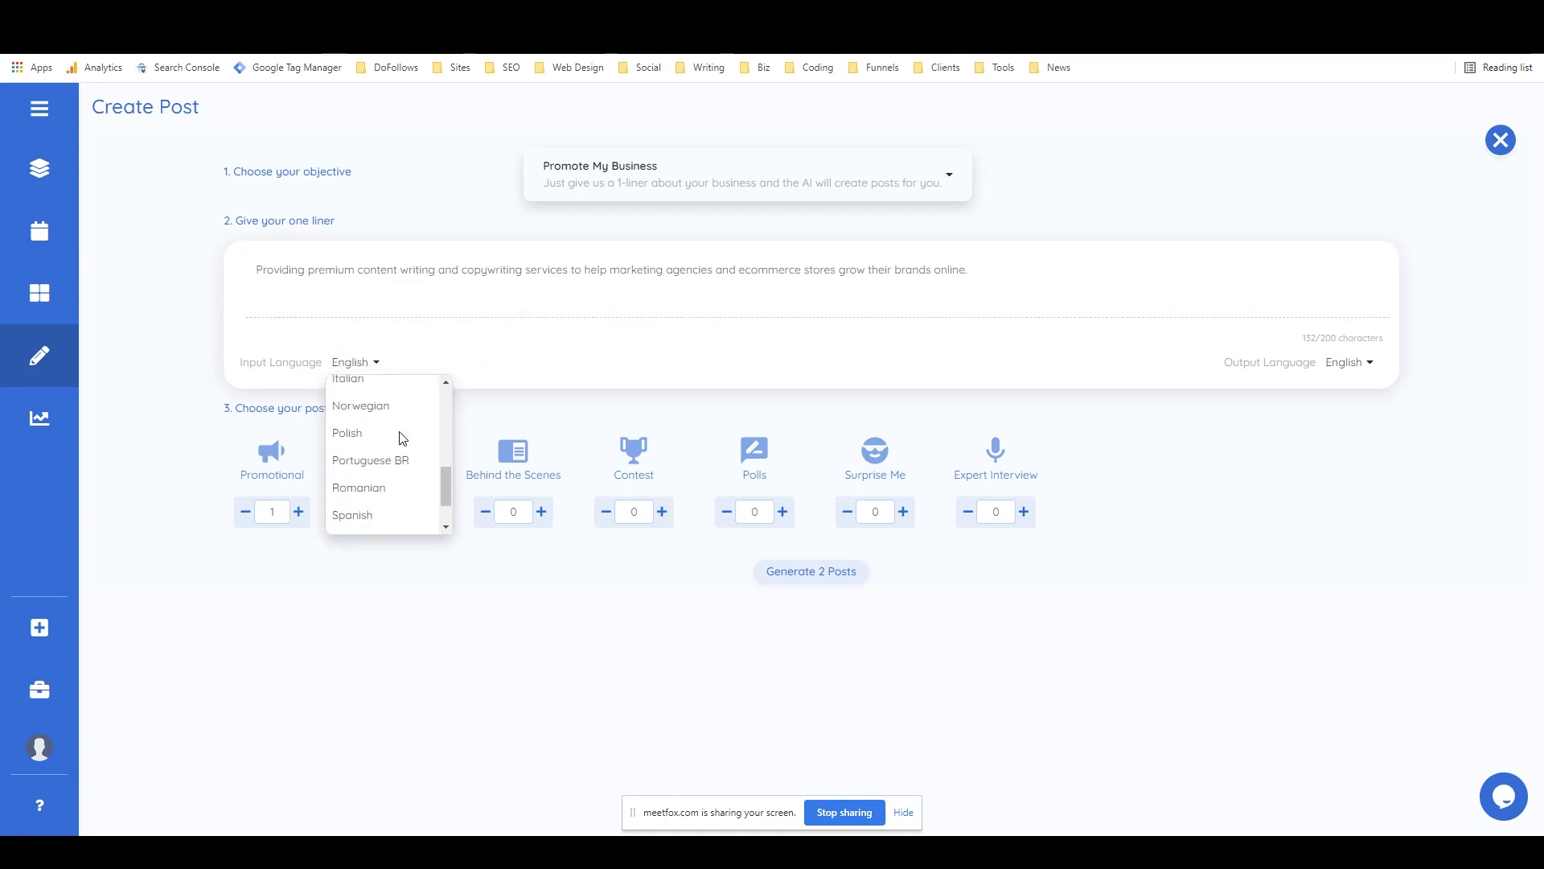
pyautogui.scroll(5, 400, 435)
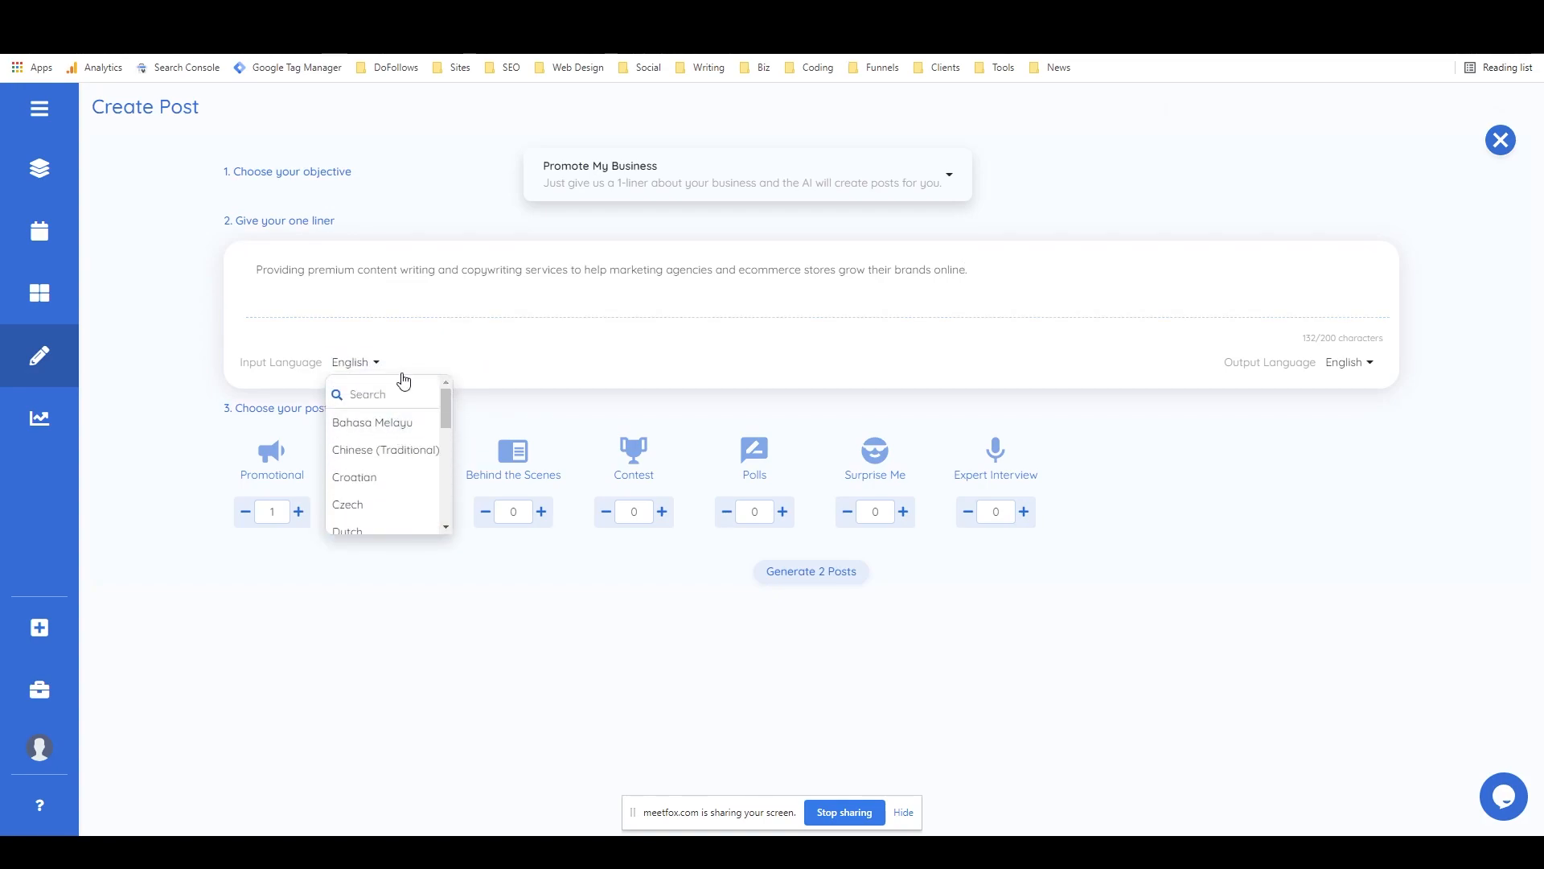
pyautogui.click(561, 404)
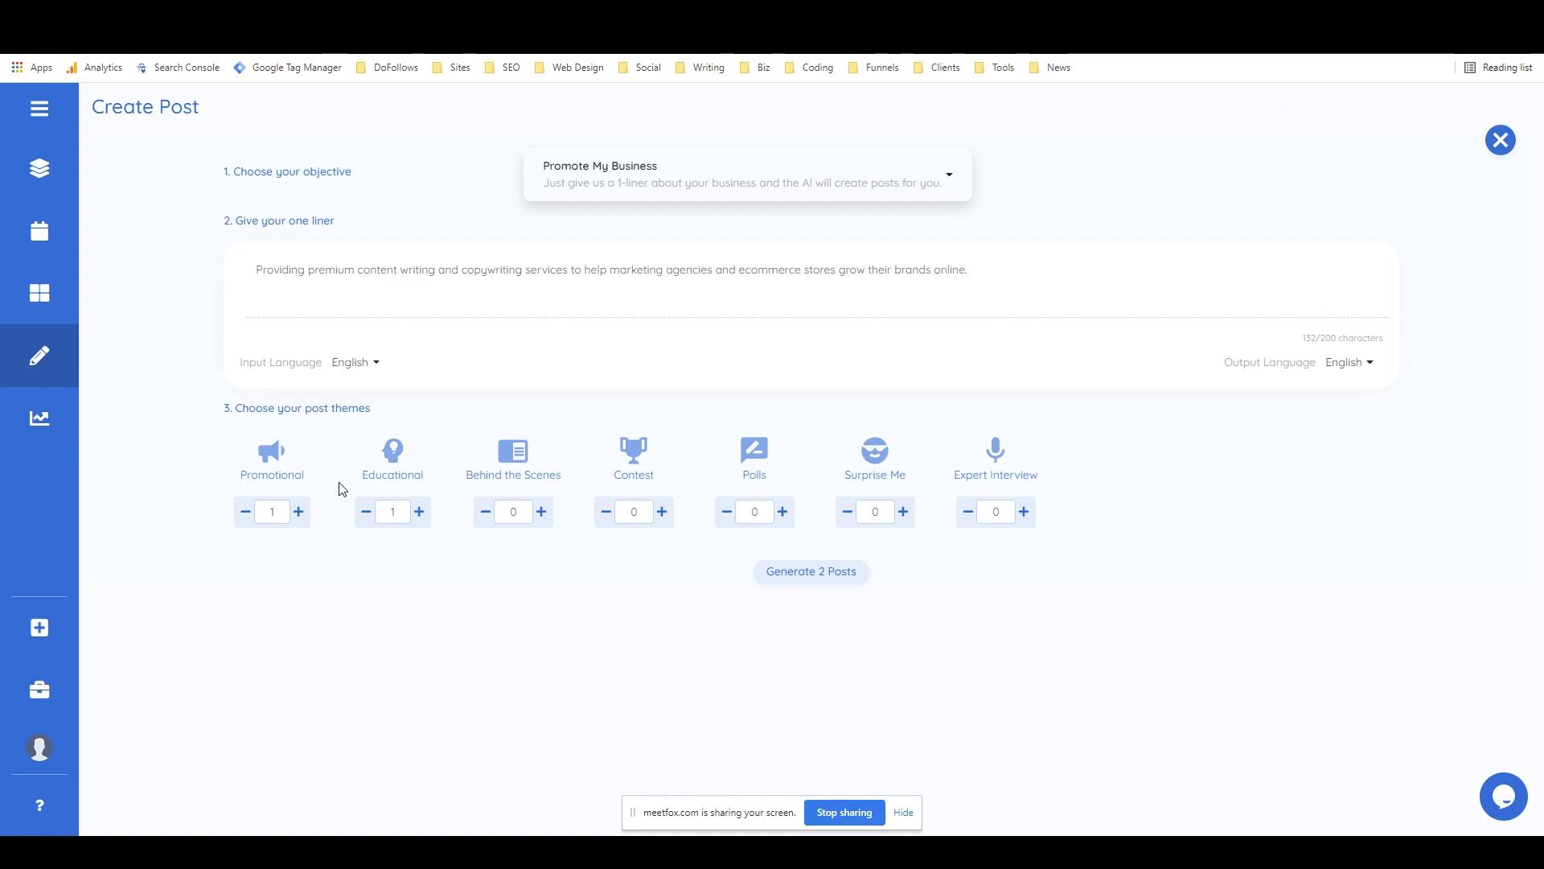
# Step: Add one Behind the Scenes post to the post themes and generate the posts
pyautogui.click(539, 511)
pyautogui.click(815, 578)
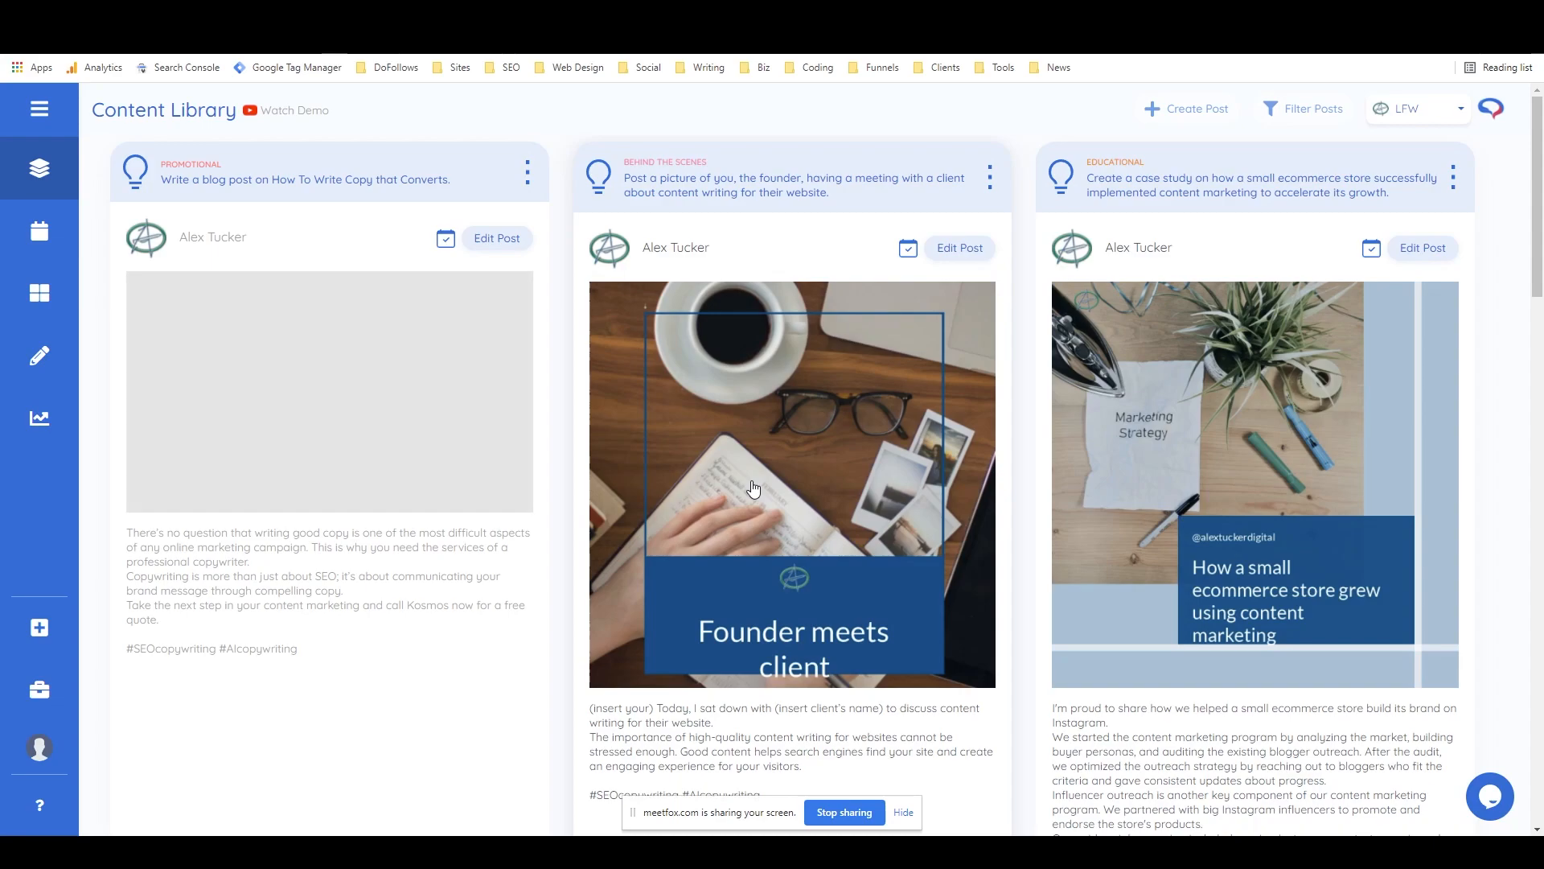
# Step: Open the educational ecommerce case study post for editing and generate its creative in the cream photo-collage template
pyautogui.click(1422, 248)
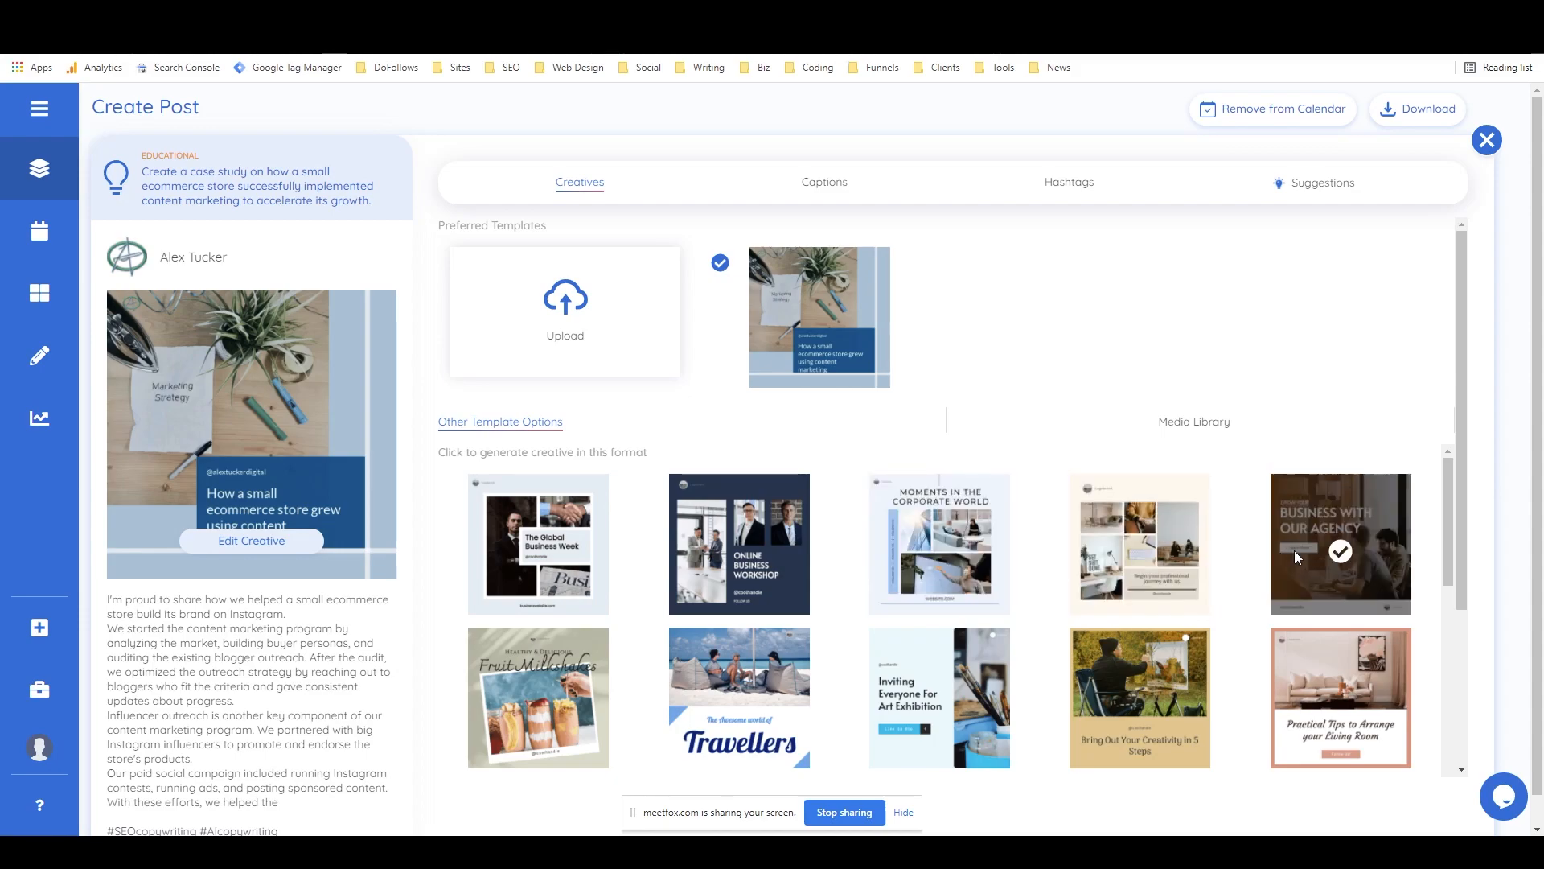
pyautogui.click(1138, 555)
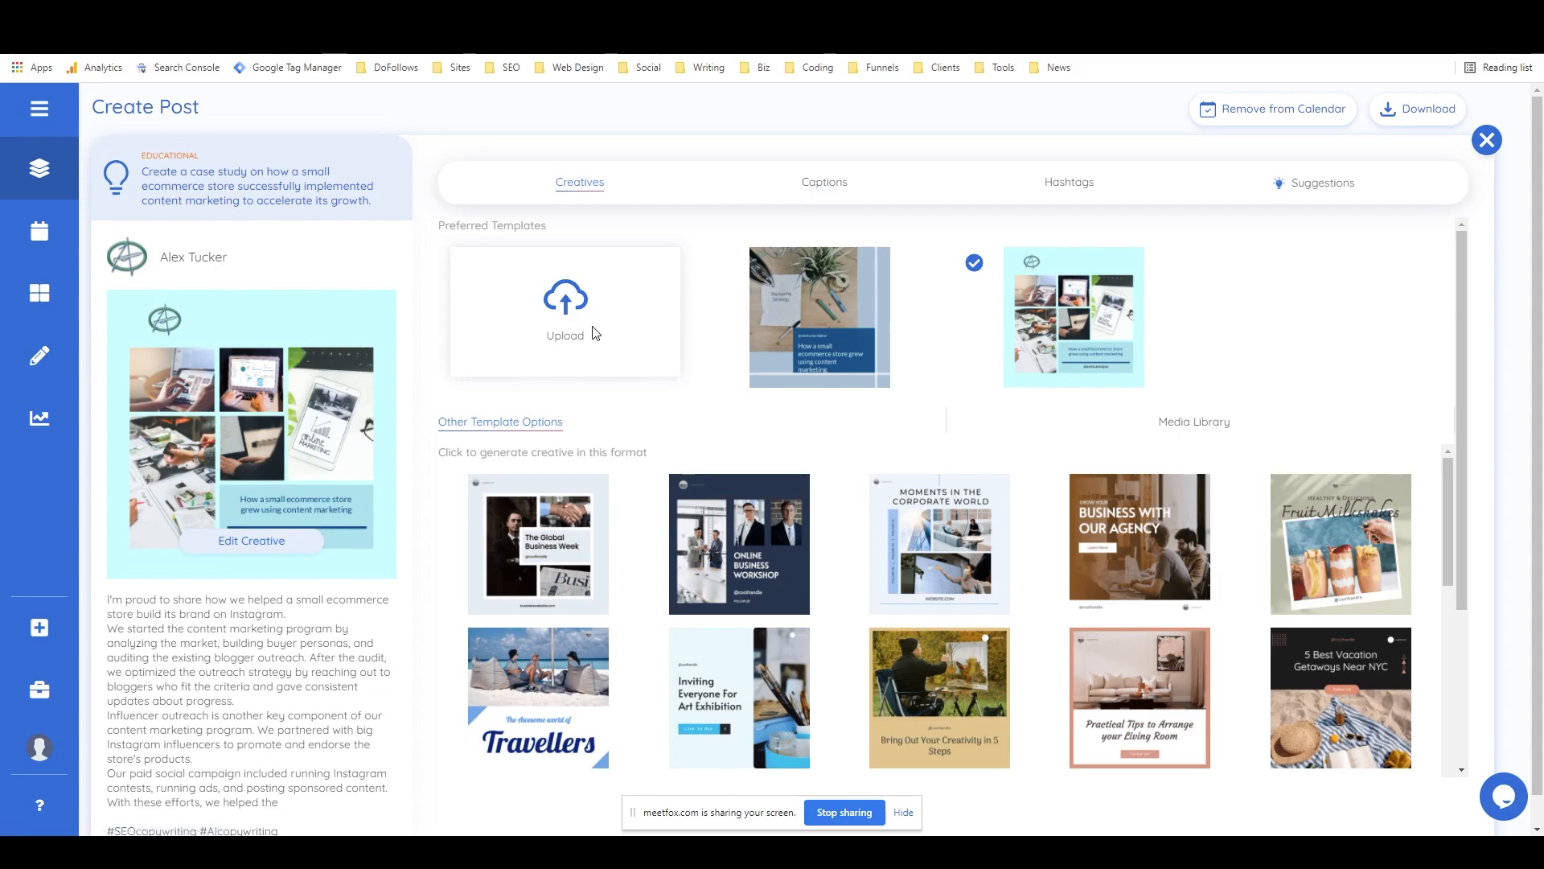
pyautogui.scroll(-3, 1002, 491)
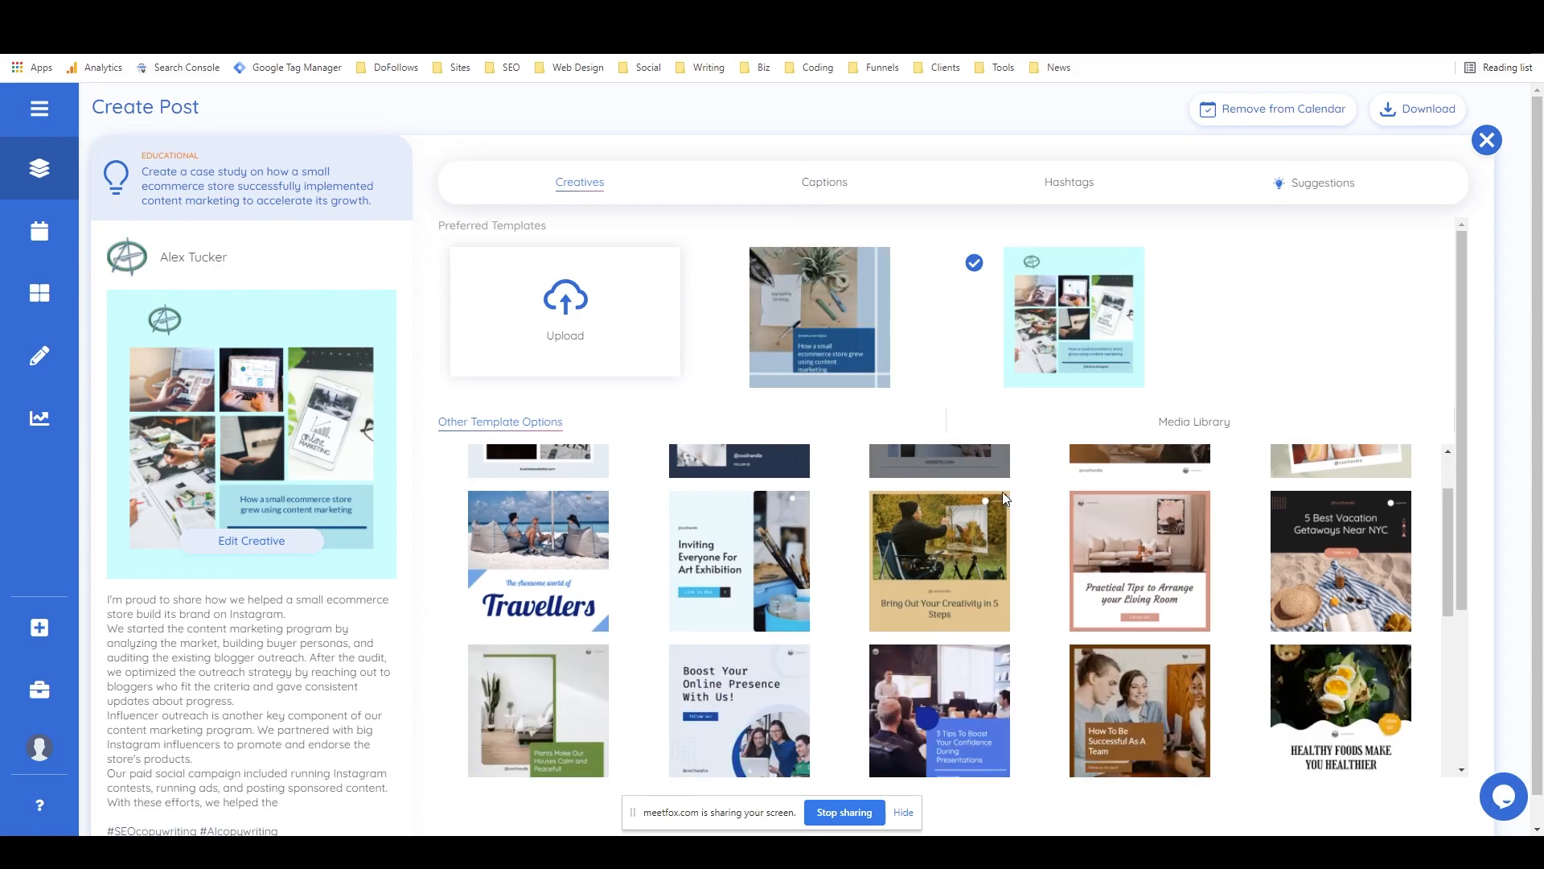
pyautogui.scroll(2, 1086, 446)
# Step: Switch the post back to its original blue template and use the suggested media photo of a laptop and coffee cup in it
pyautogui.click(1209, 424)
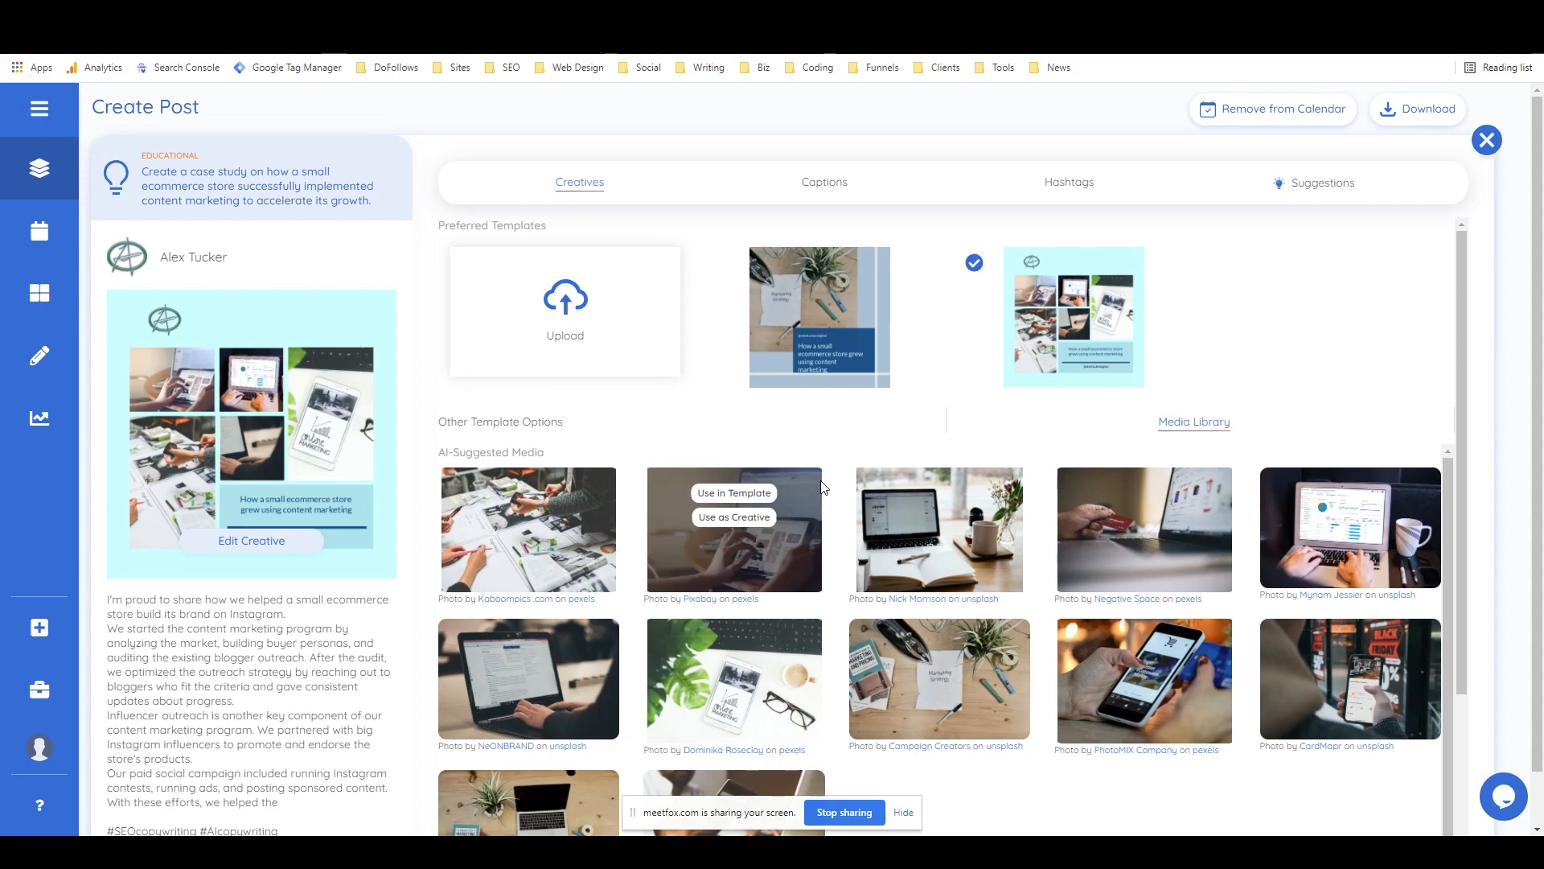
pyautogui.scroll(-2, 823, 480)
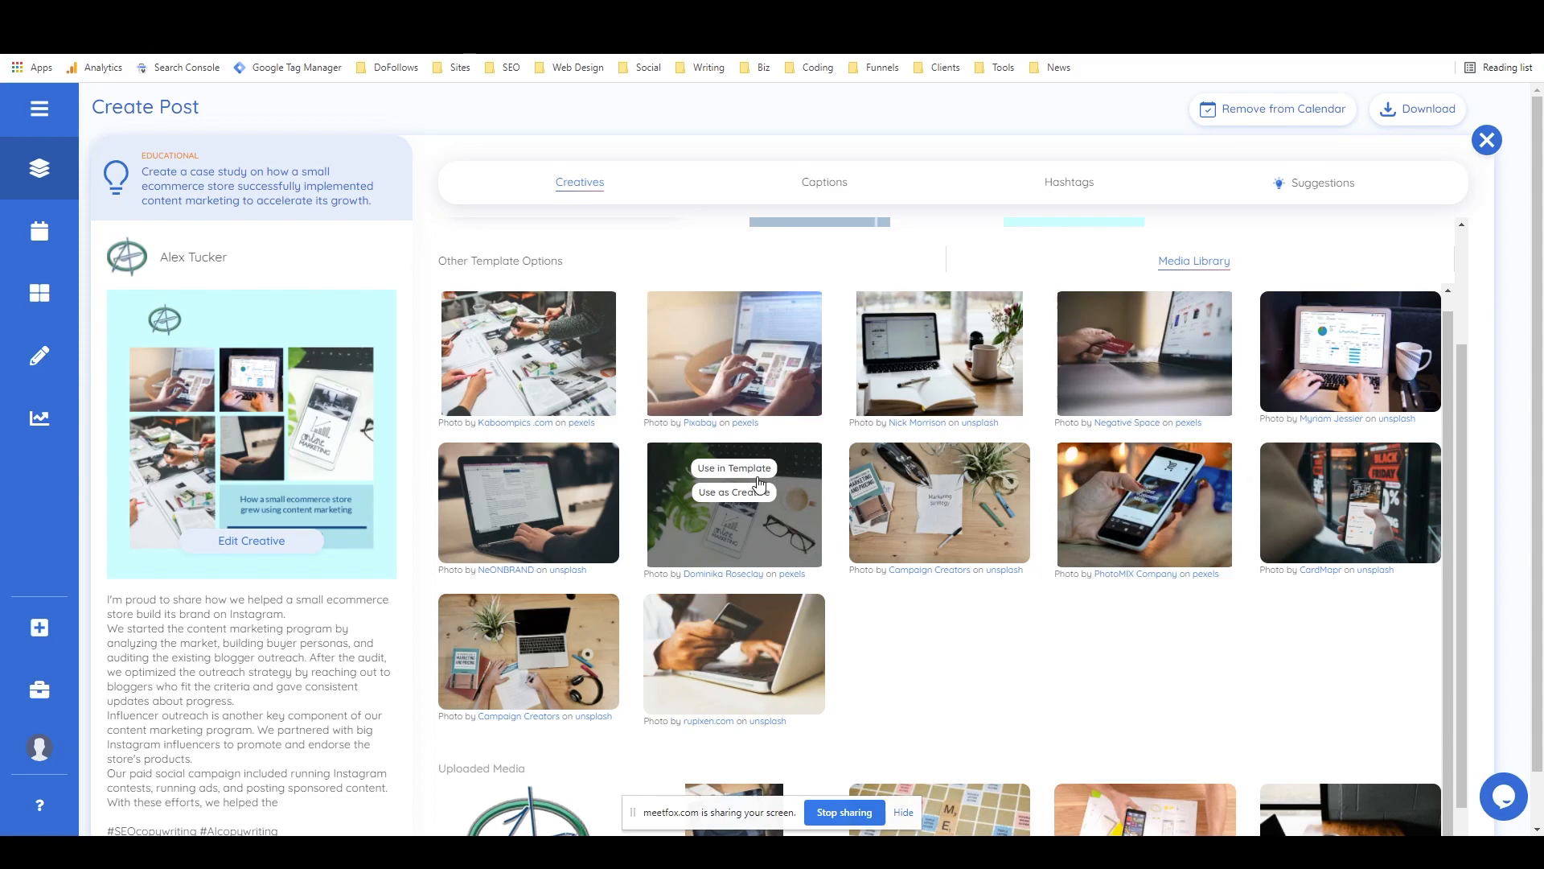
pyautogui.scroll(2, 632, 414)
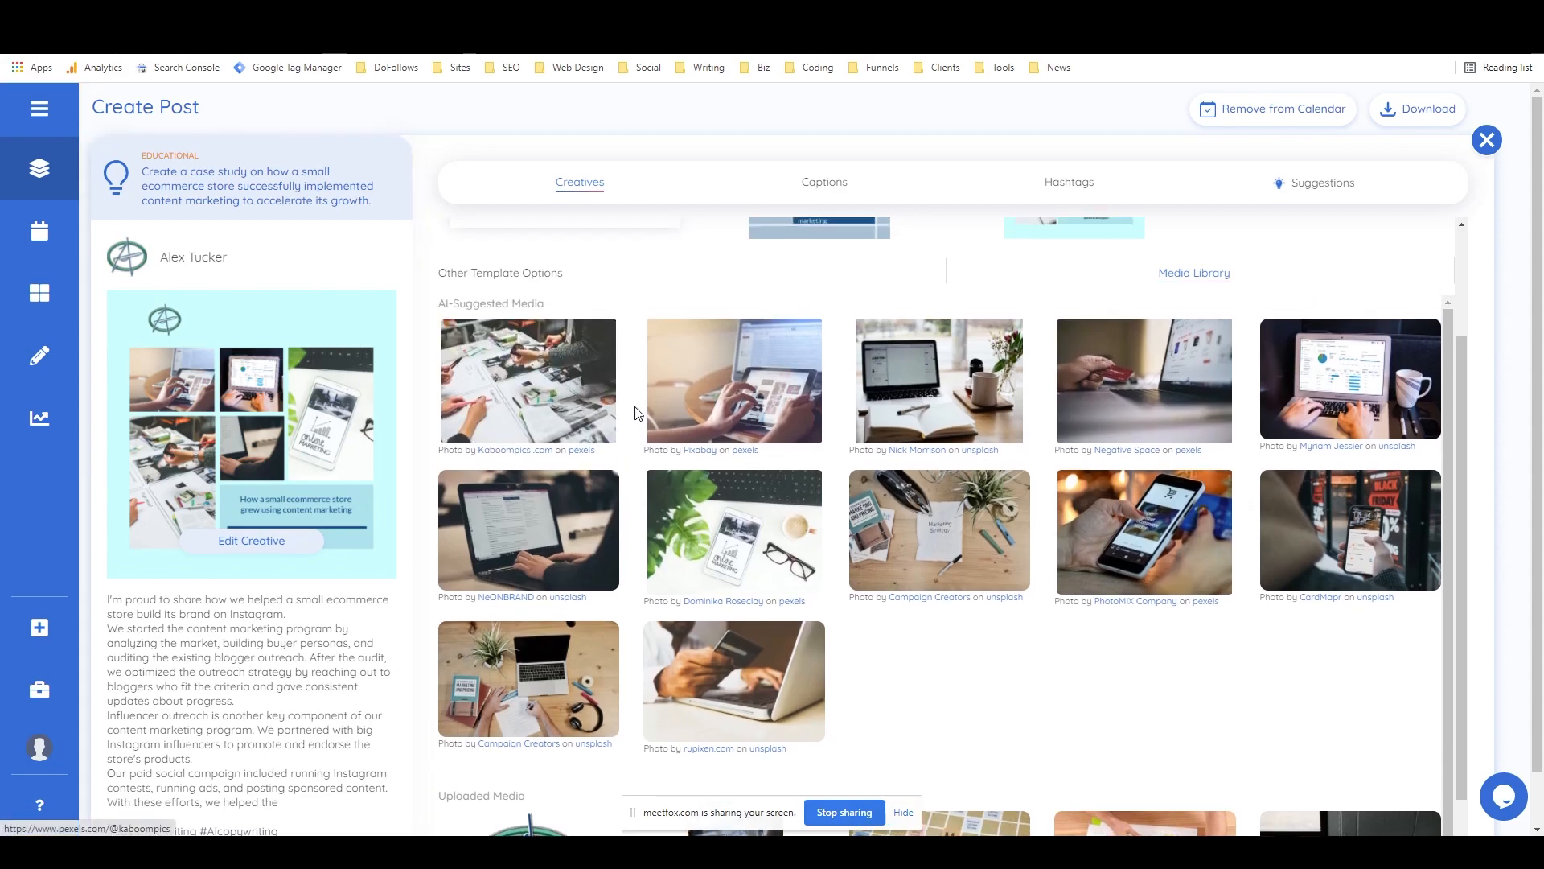
pyautogui.click(822, 327)
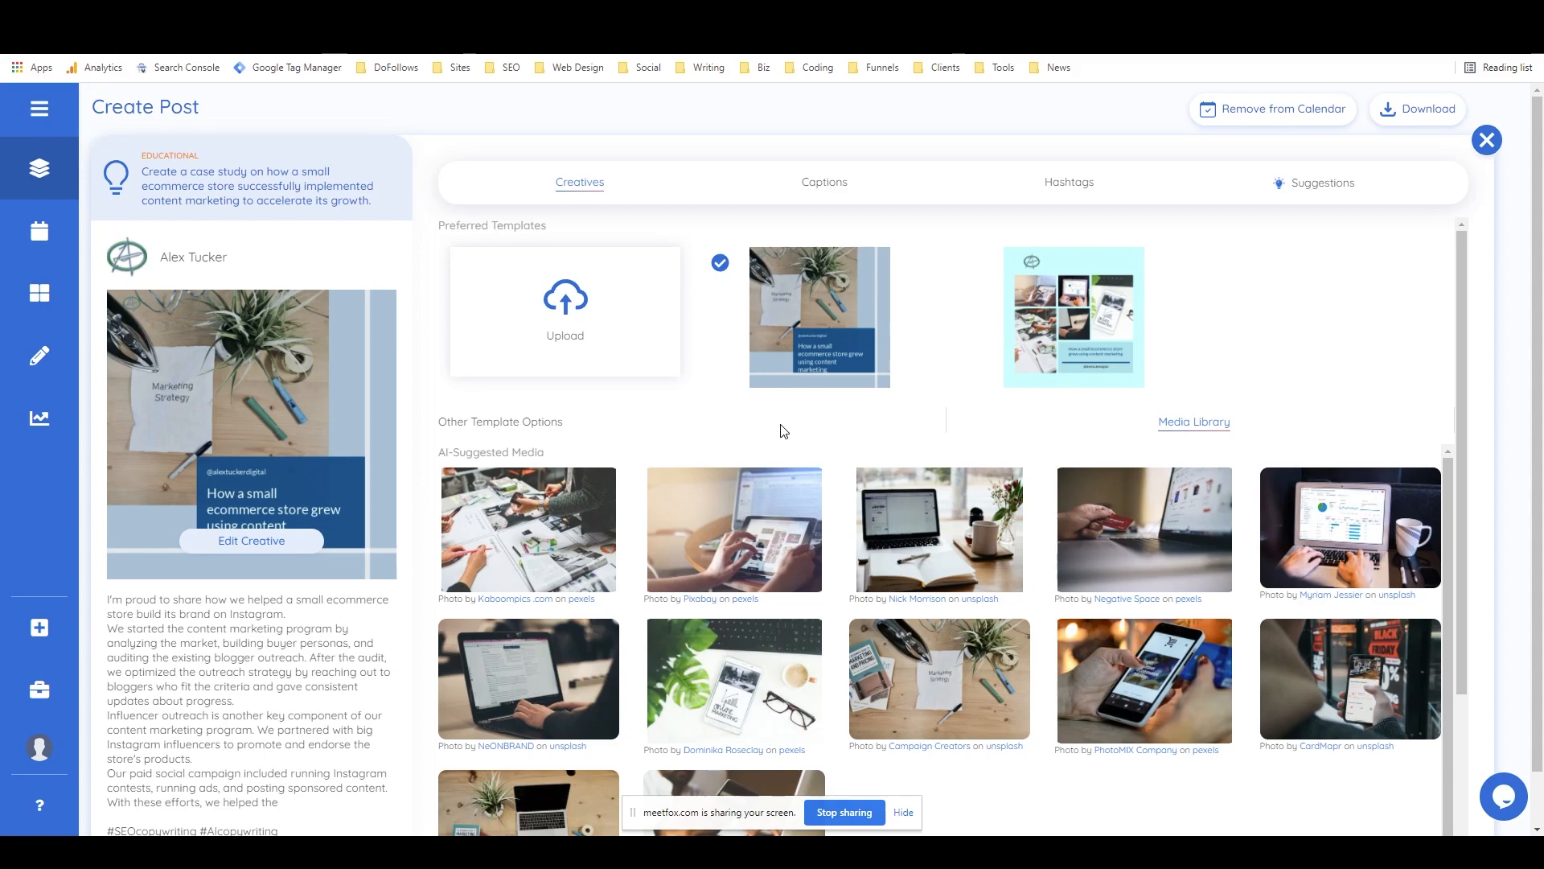
pyautogui.moveTo(917, 515)
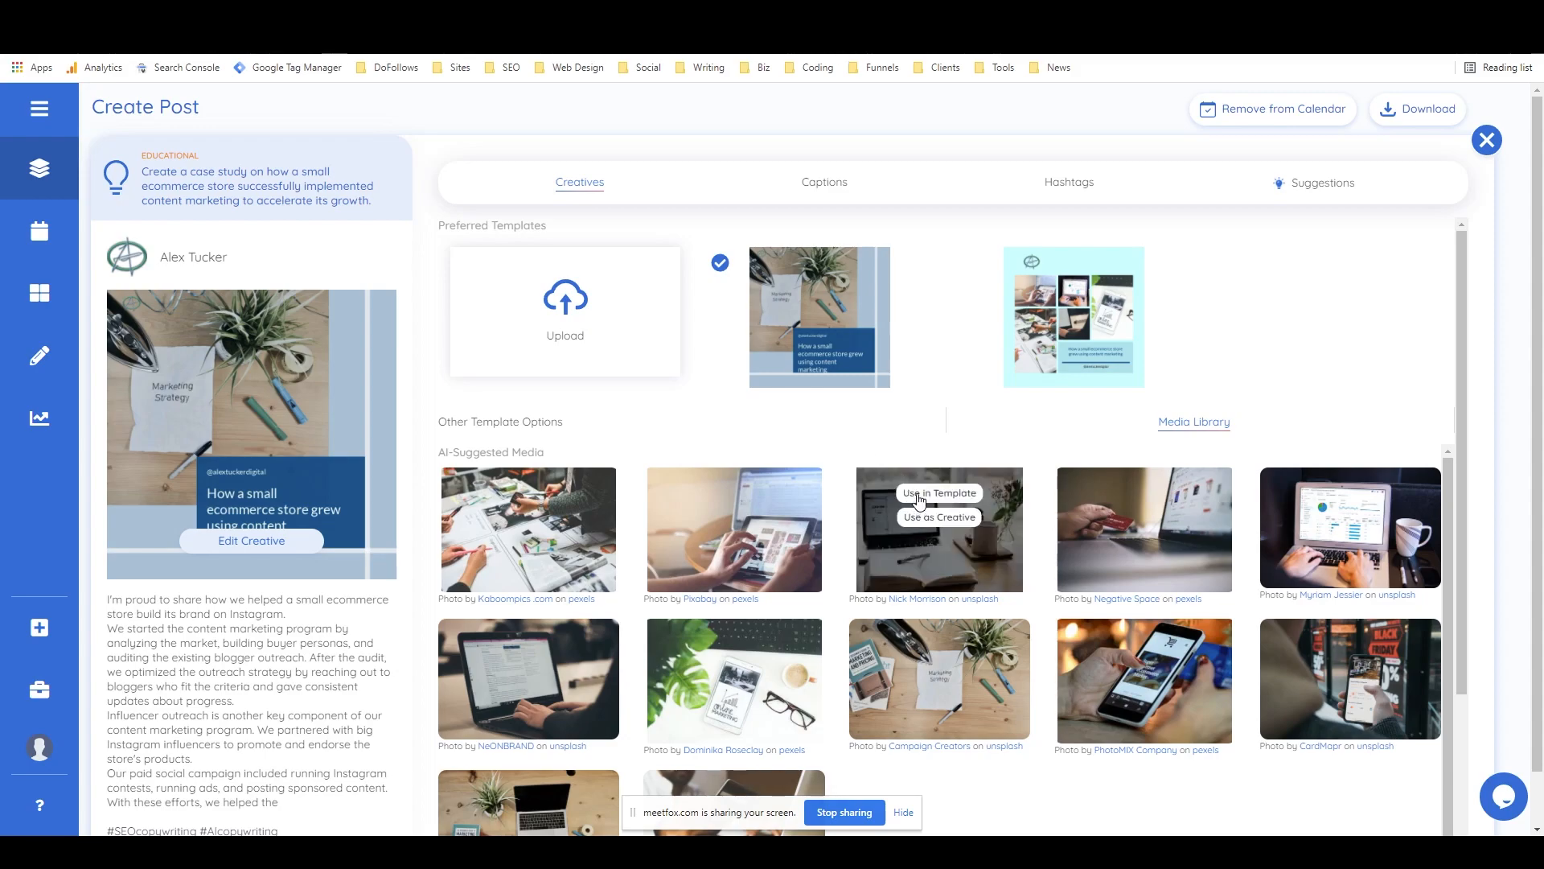
pyautogui.click(929, 493)
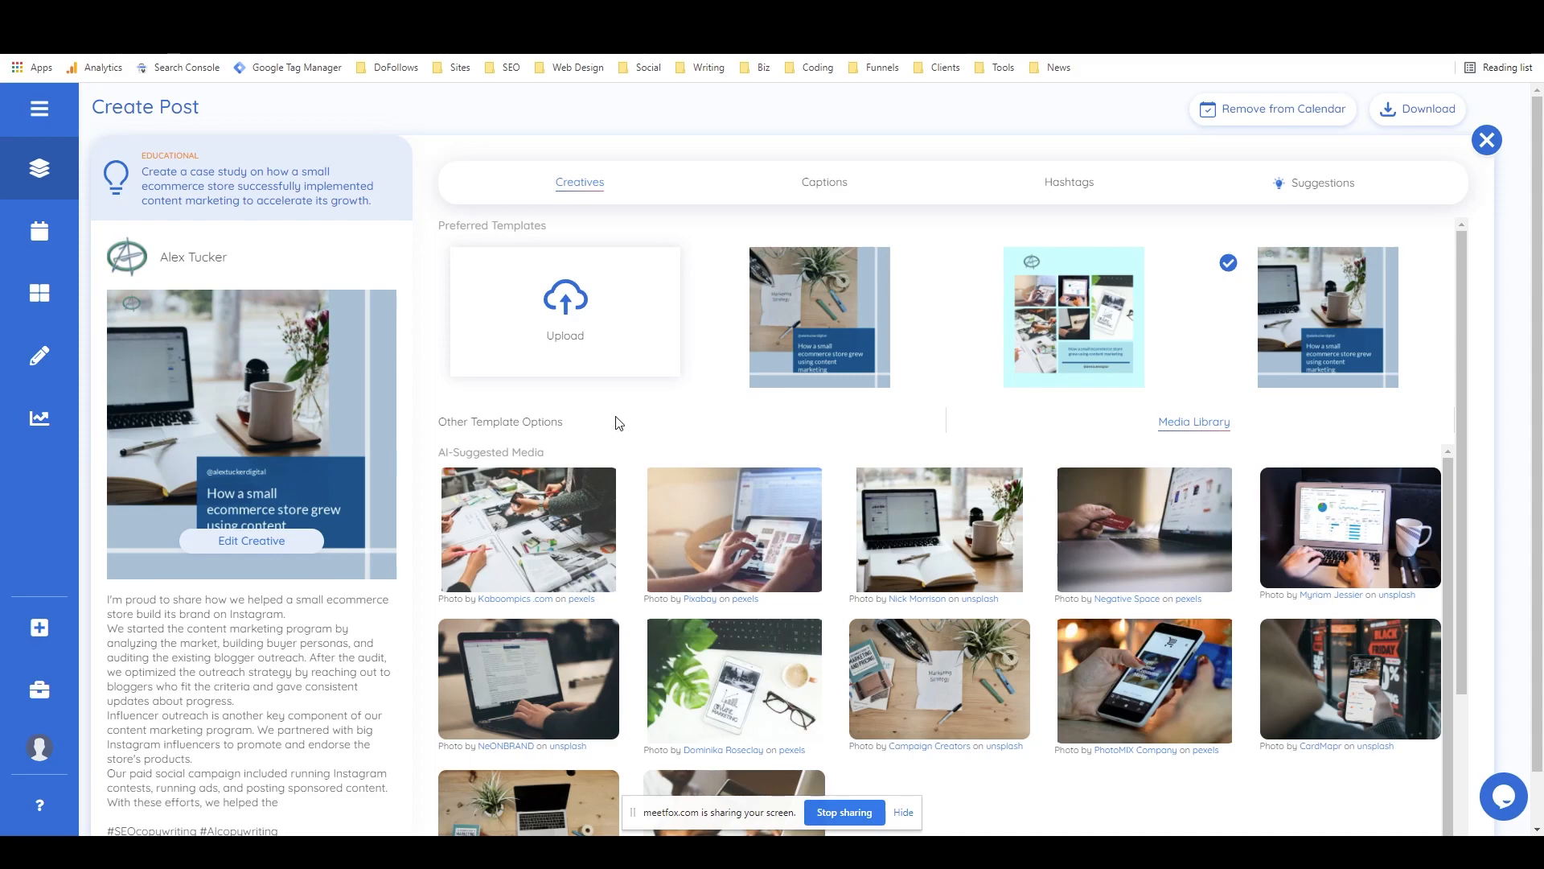
# Step: Look through the AI-suggested photos and uploaded media available for the post in the Media Library
pyautogui.scroll(-1, 1347, 619)
pyautogui.scroll(-3, 1343, 623)
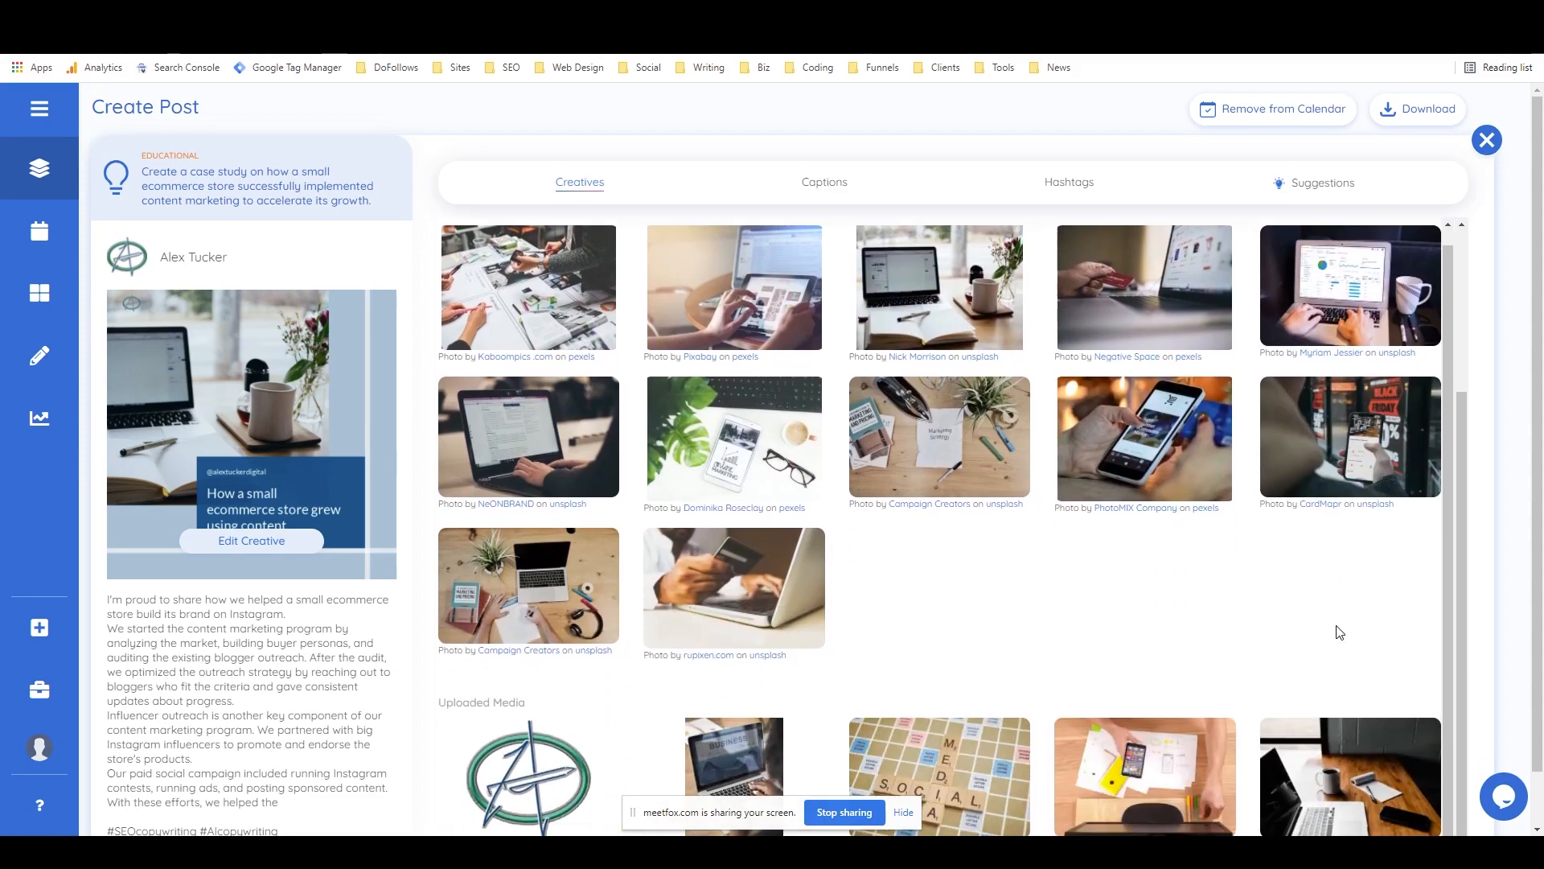
pyautogui.scroll(-1, 1310, 603)
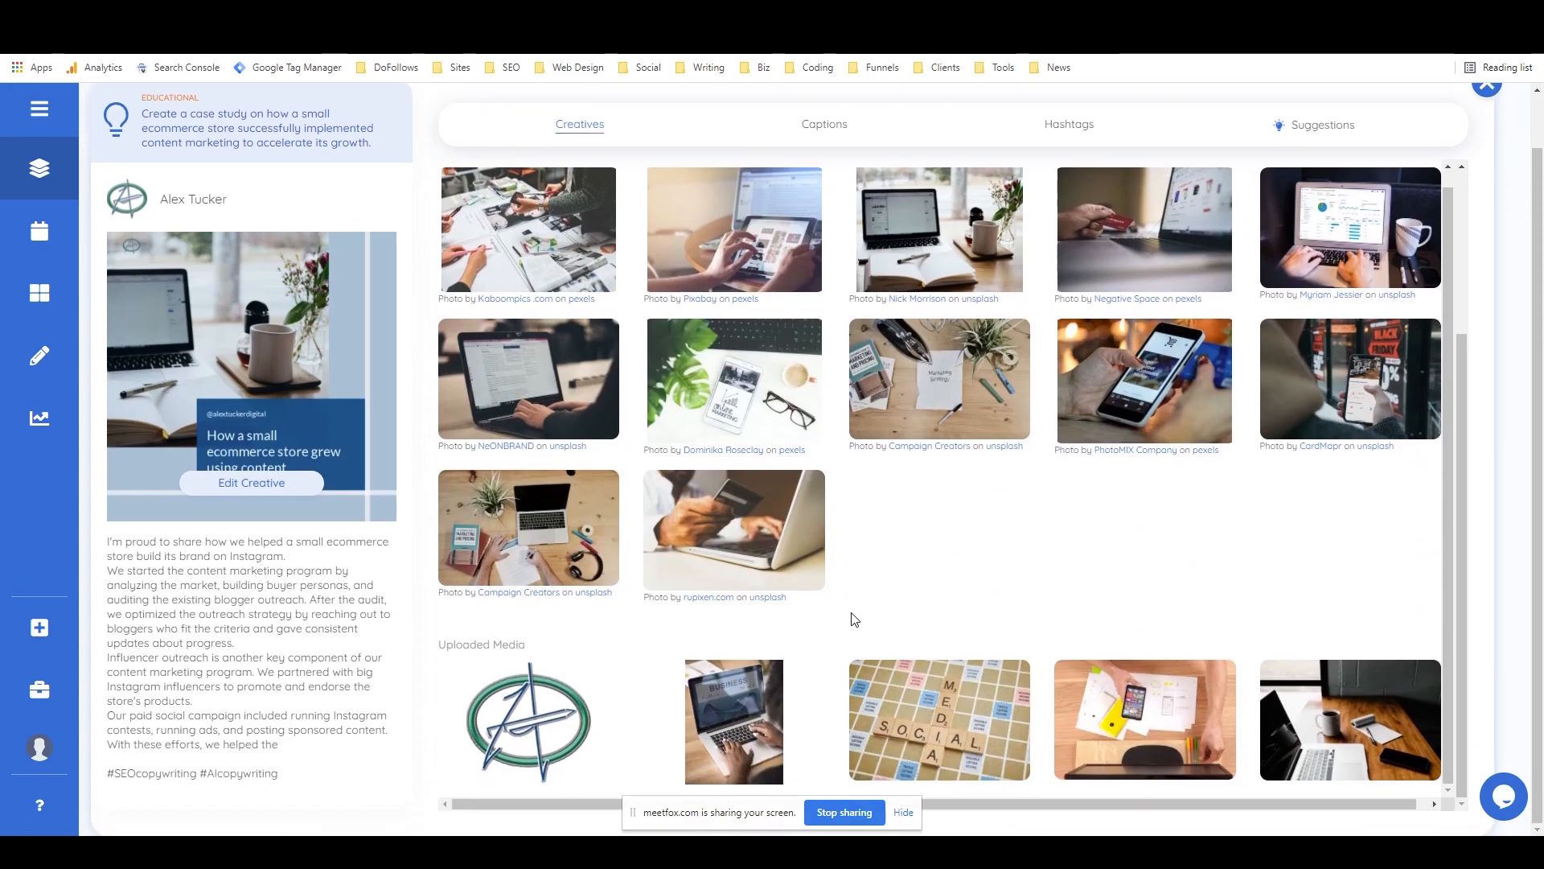
pyautogui.moveTo(1365, 740)
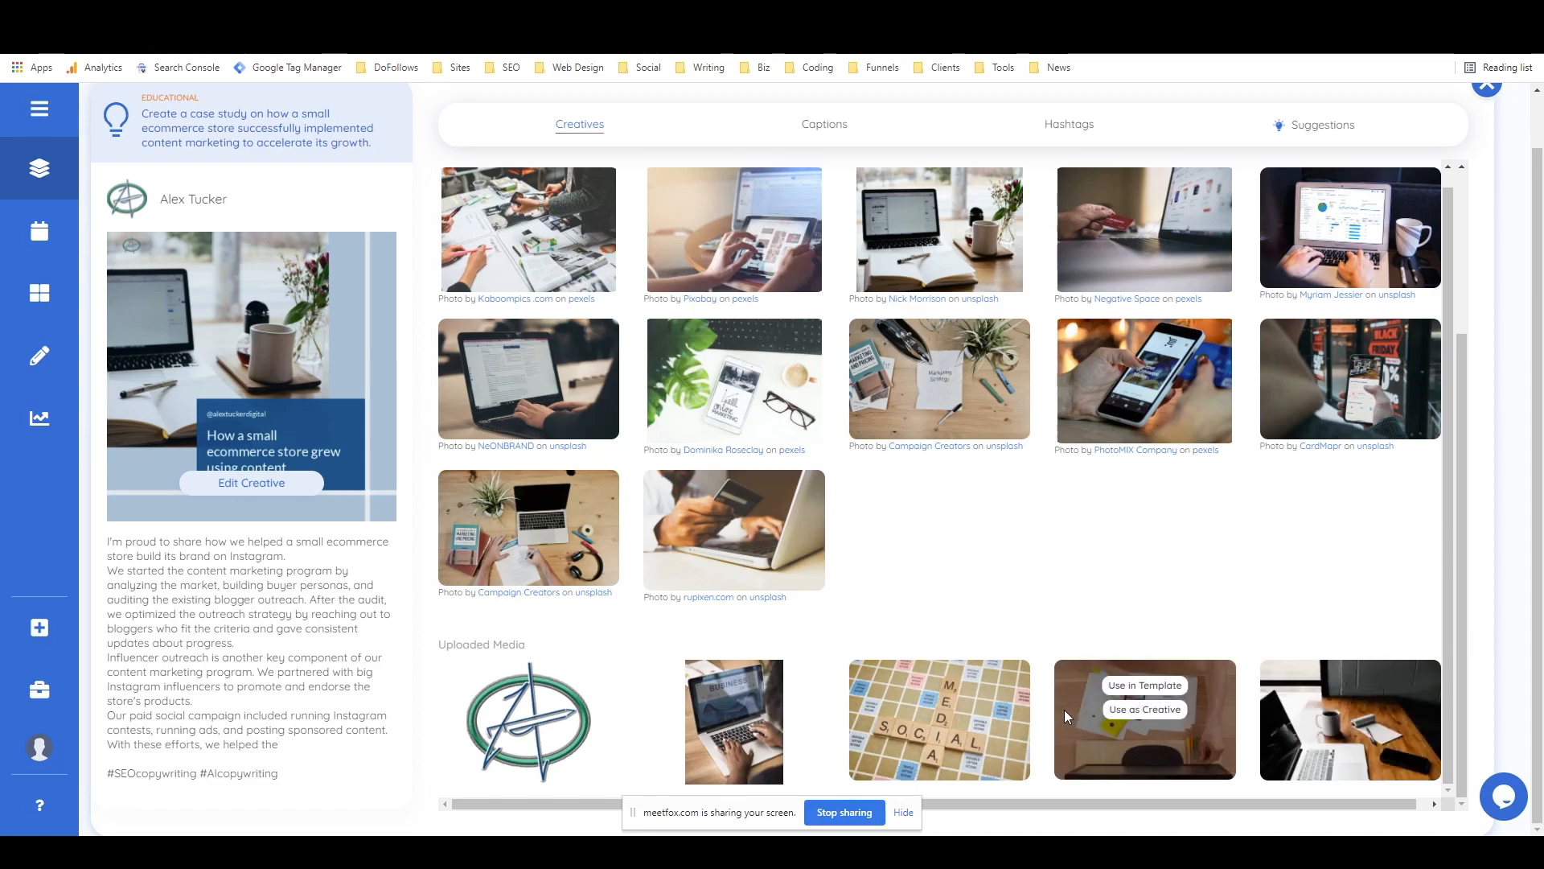
pyautogui.scroll(1, 964, 596)
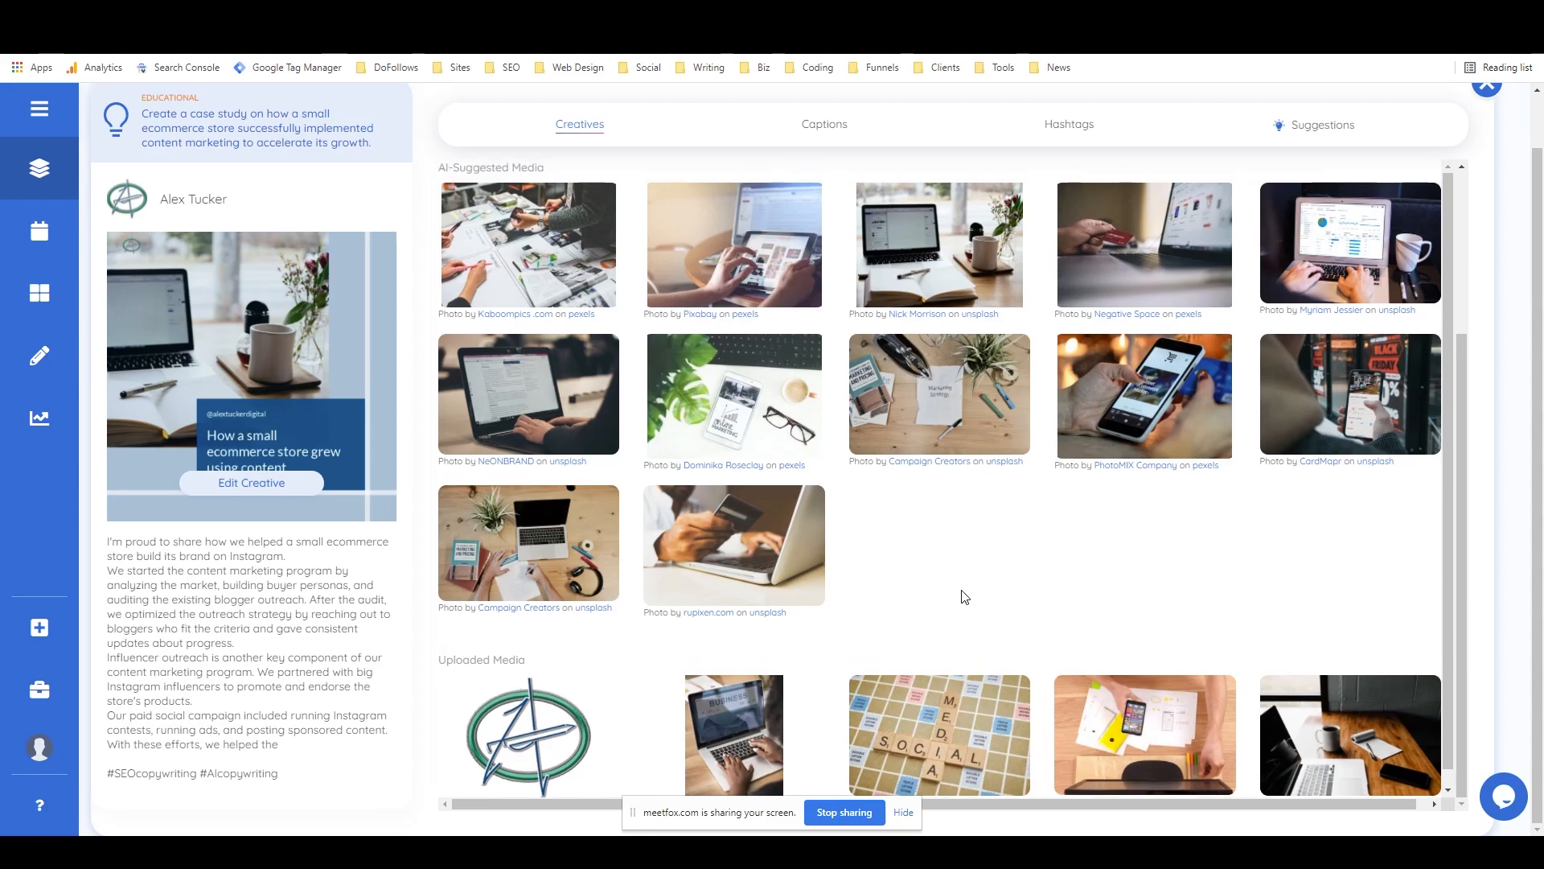
pyautogui.scroll(3, 964, 595)
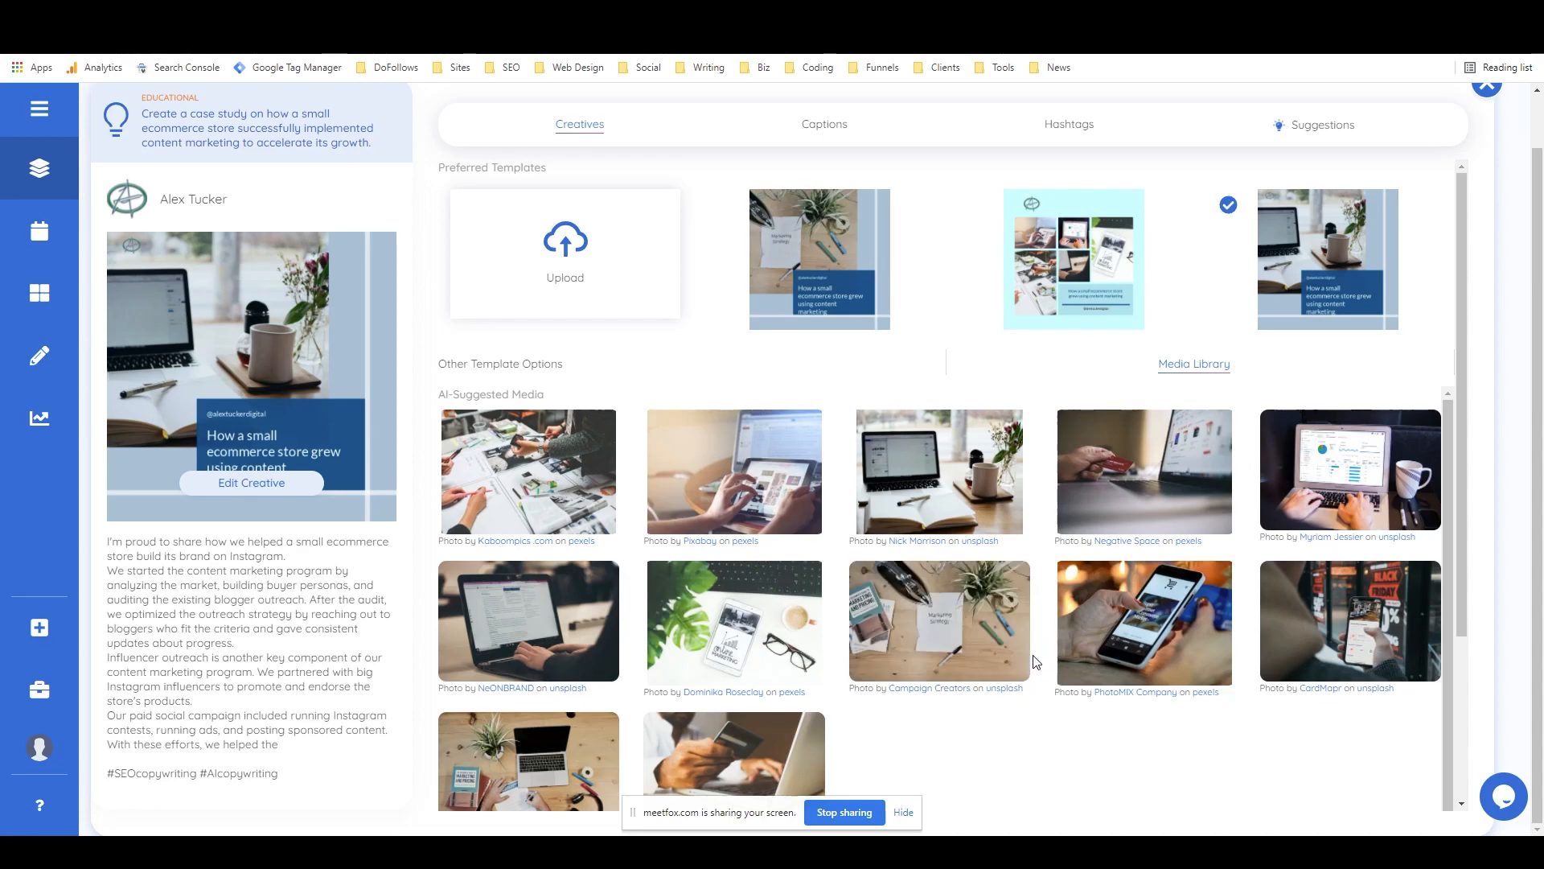
pyautogui.scroll(1, 628, 586)
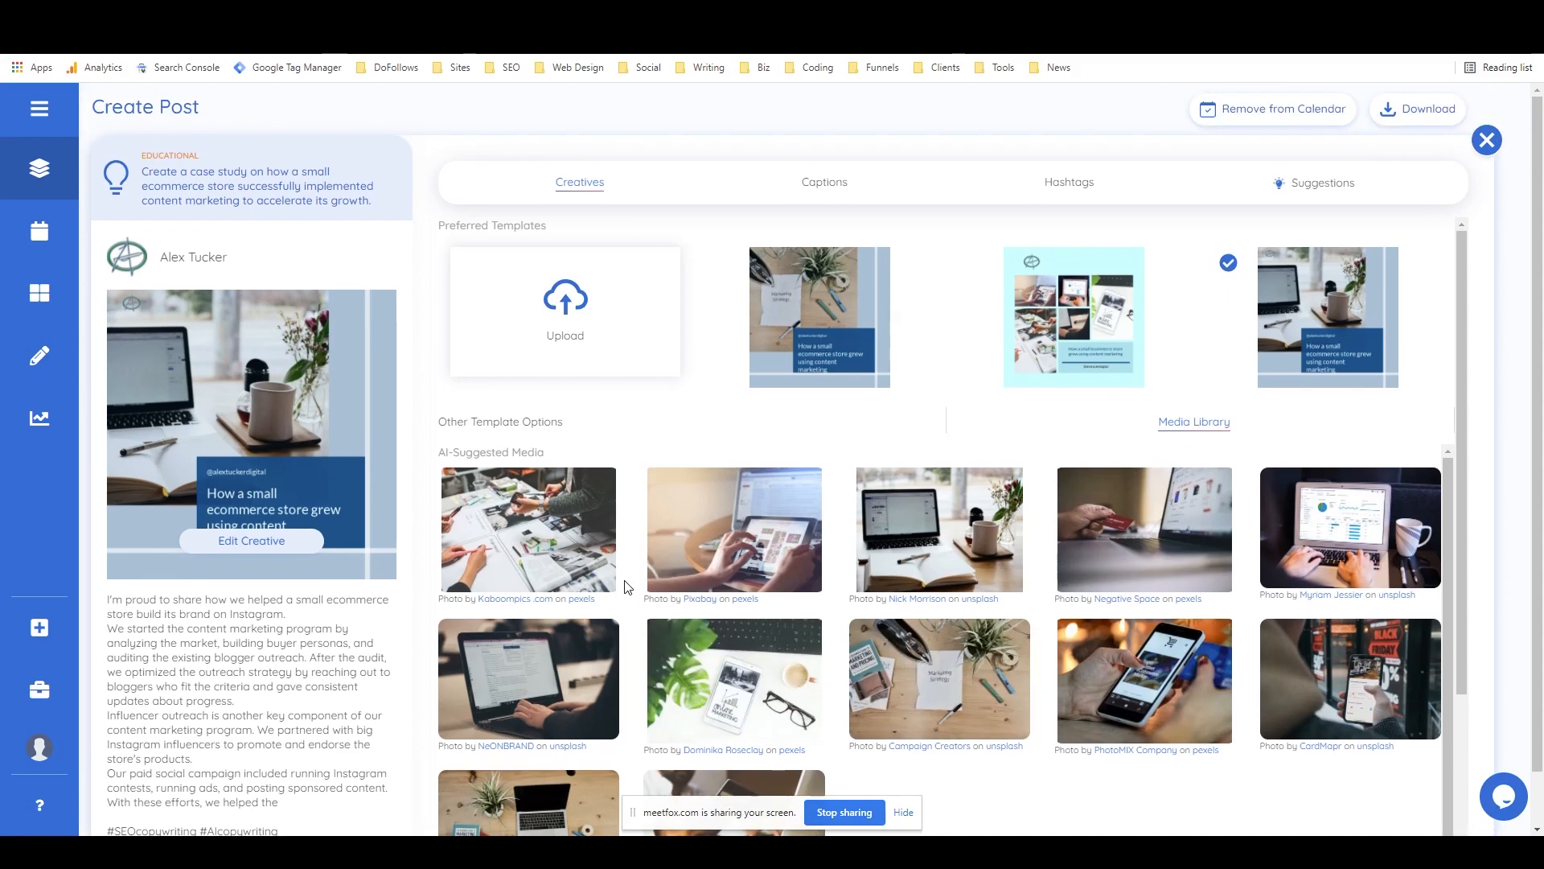
pyautogui.scroll(-1, 504, 566)
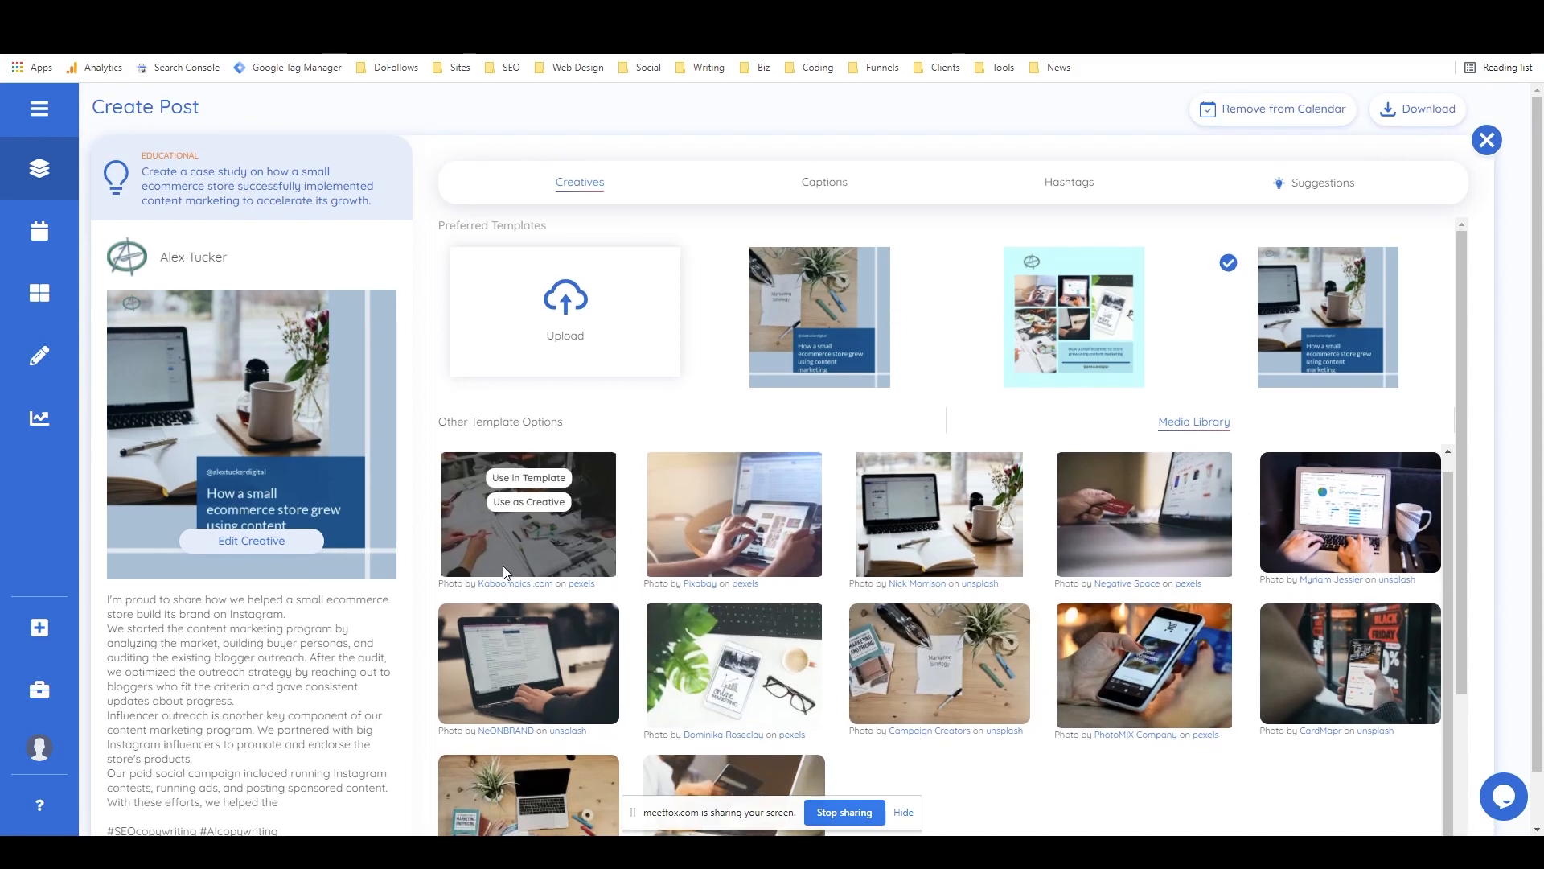
# Step: Edit the creative to move the logo to its top-right corner, and save the change
pyautogui.click(226, 544)
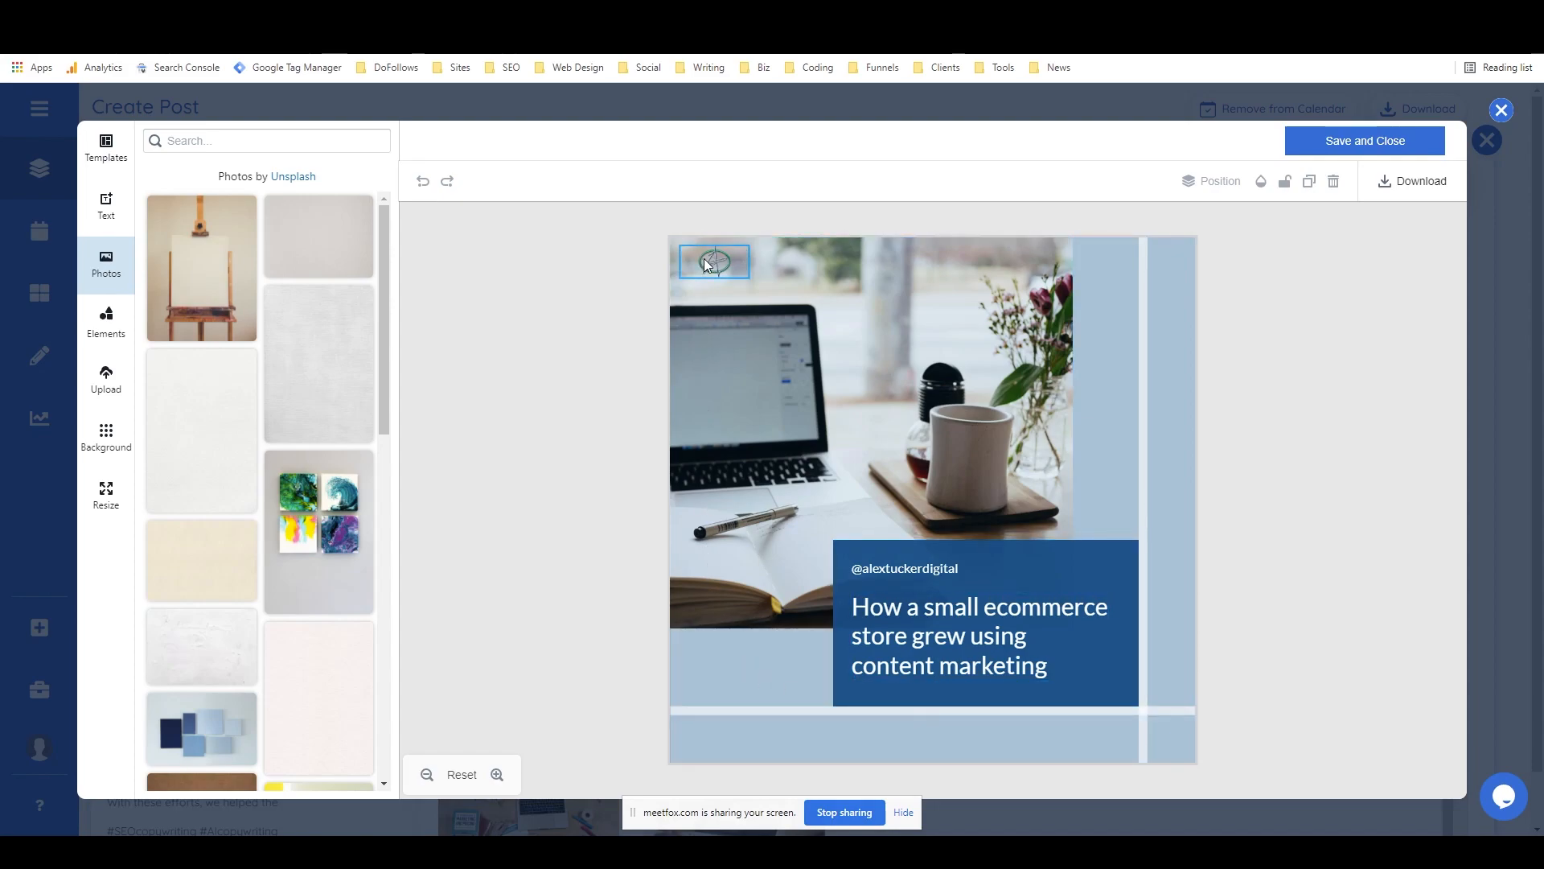
pyautogui.moveTo(711, 263); pyautogui.dragTo(1164, 257)
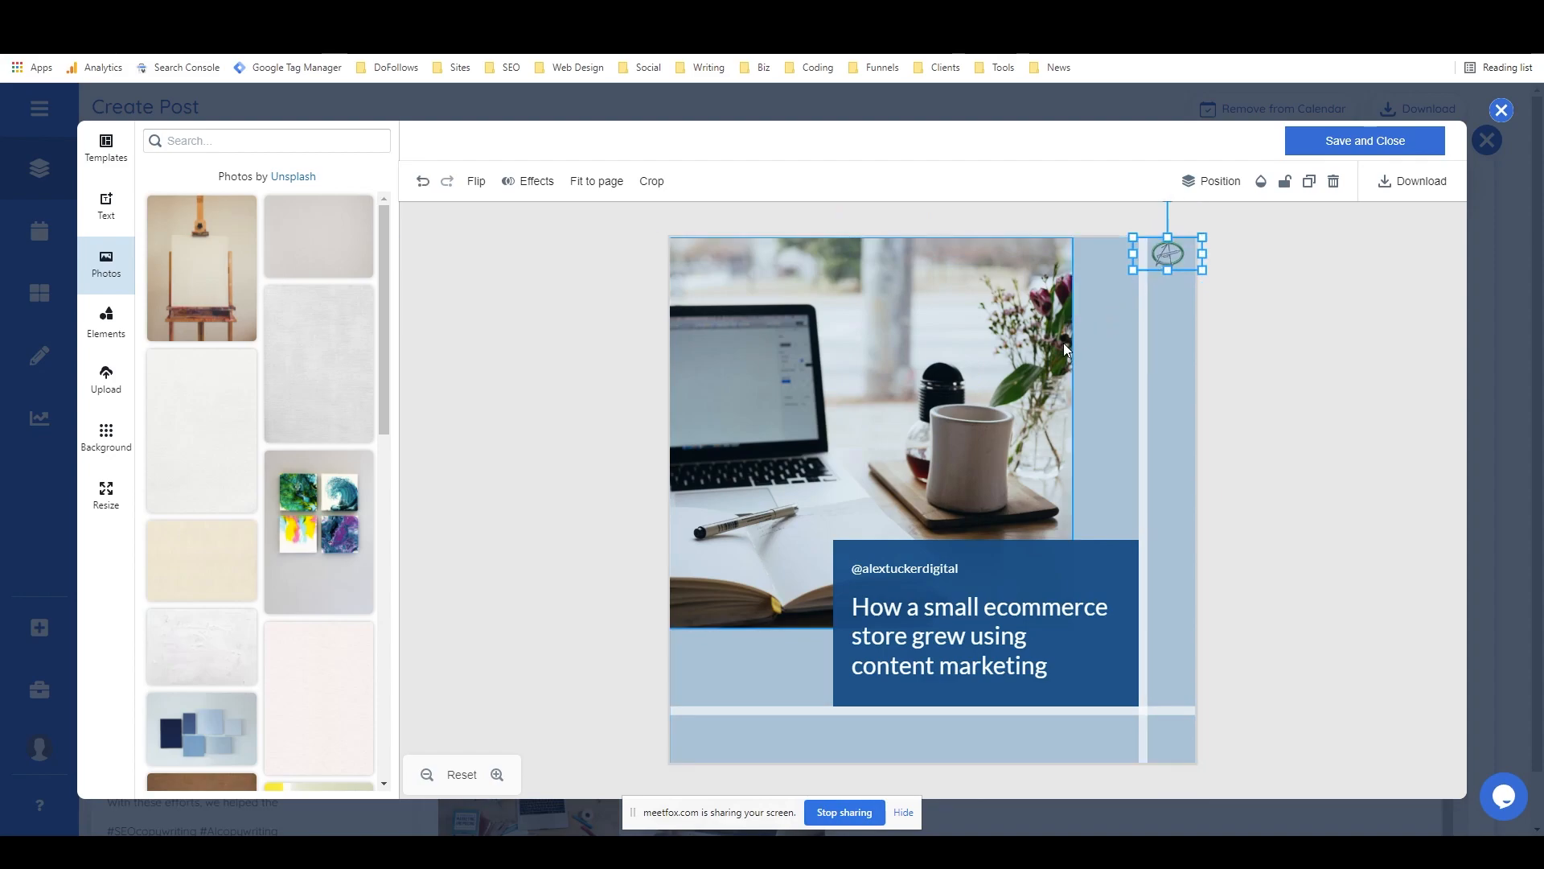
pyautogui.click(1096, 321)
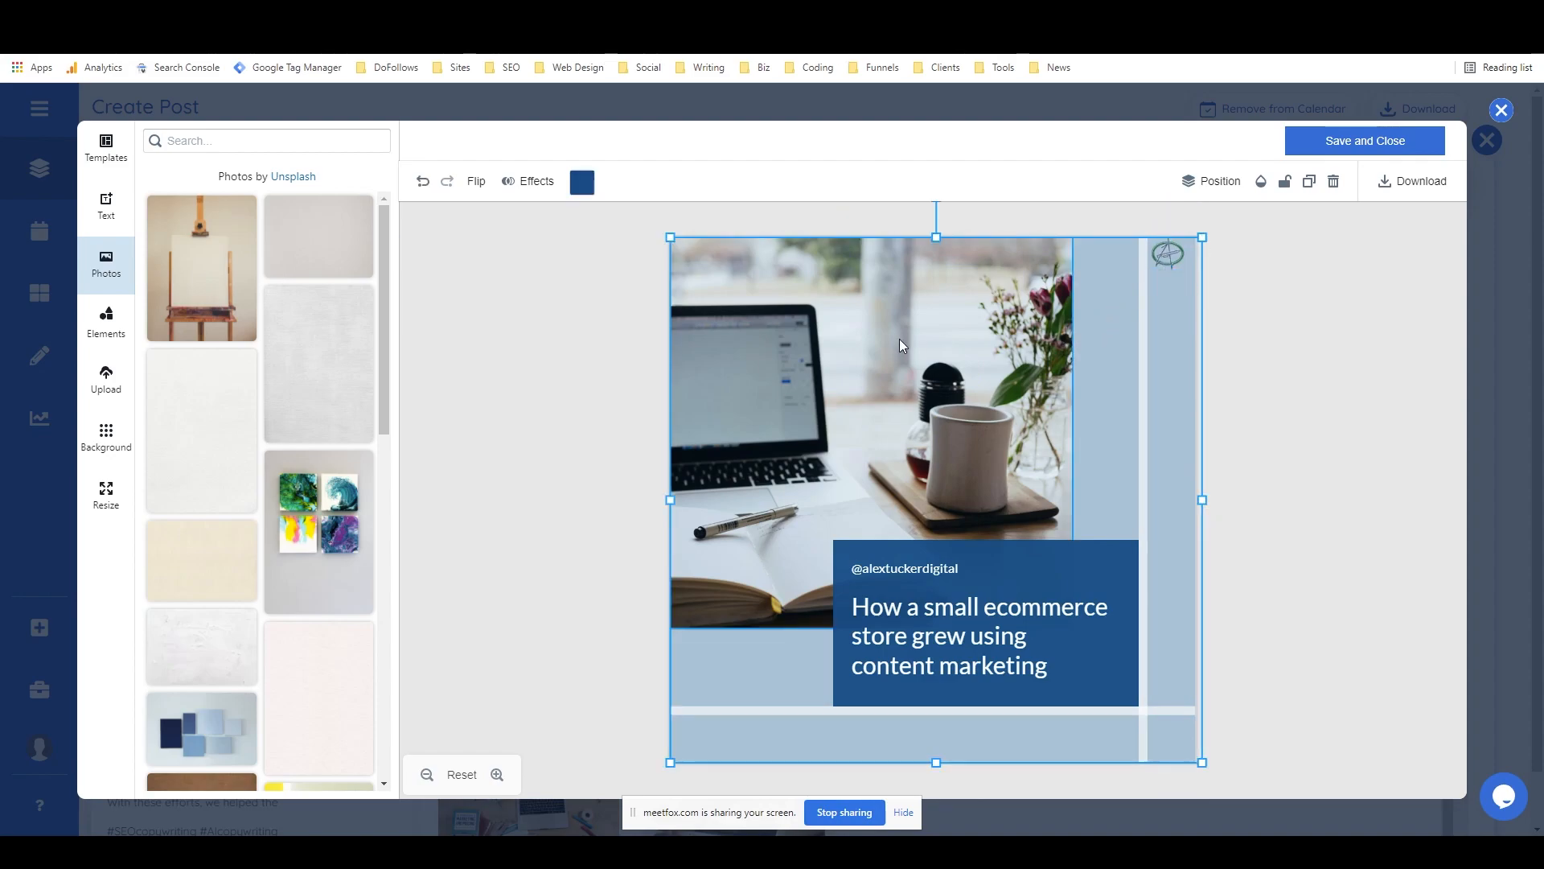
pyautogui.click(577, 345)
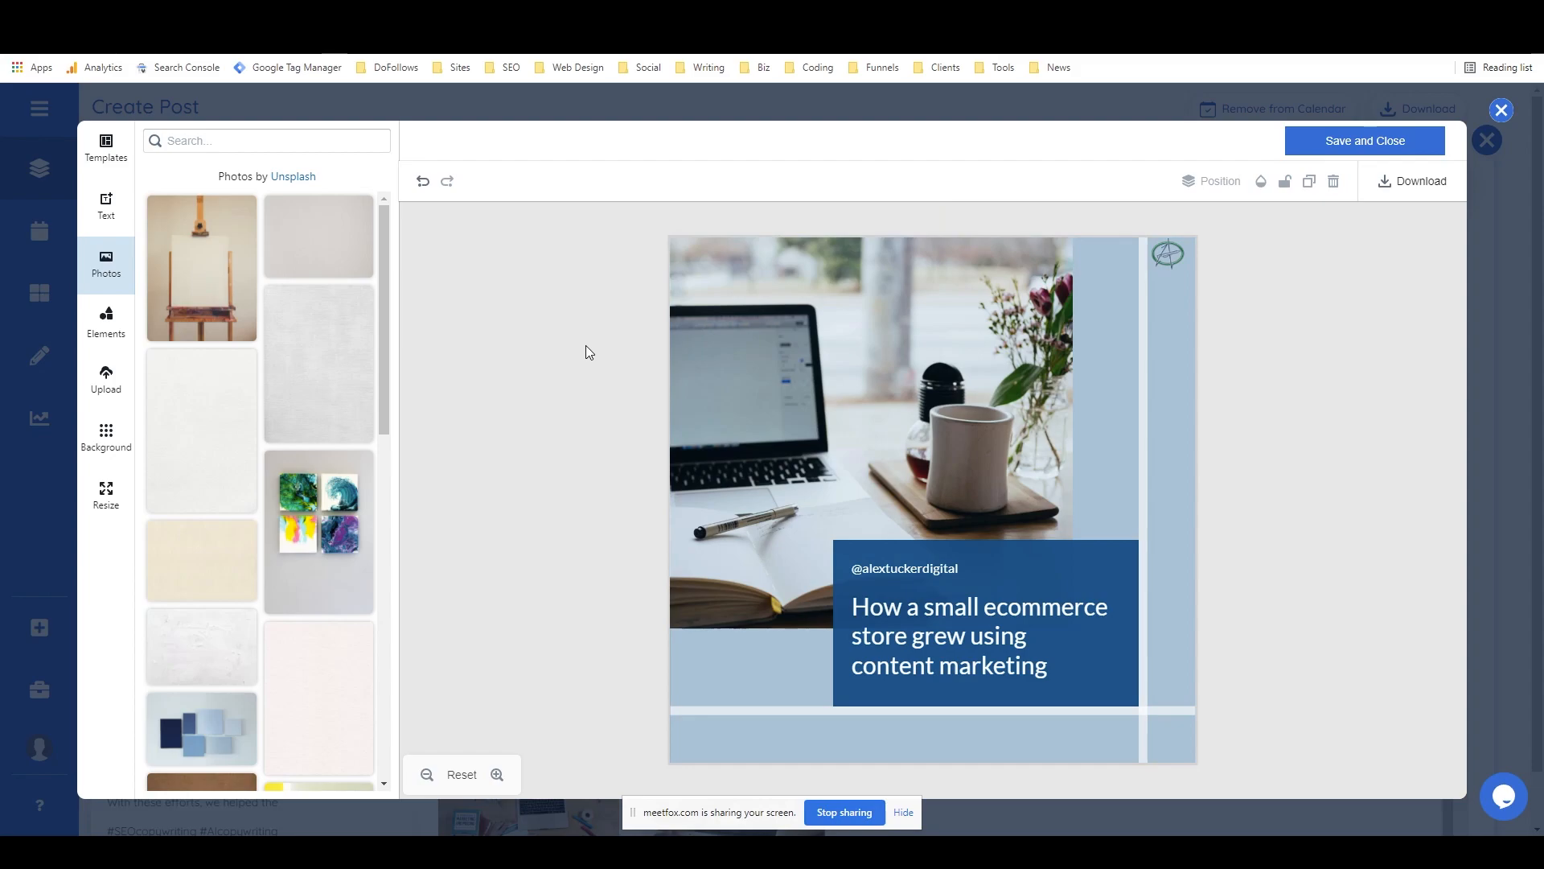
pyautogui.click(1337, 145)
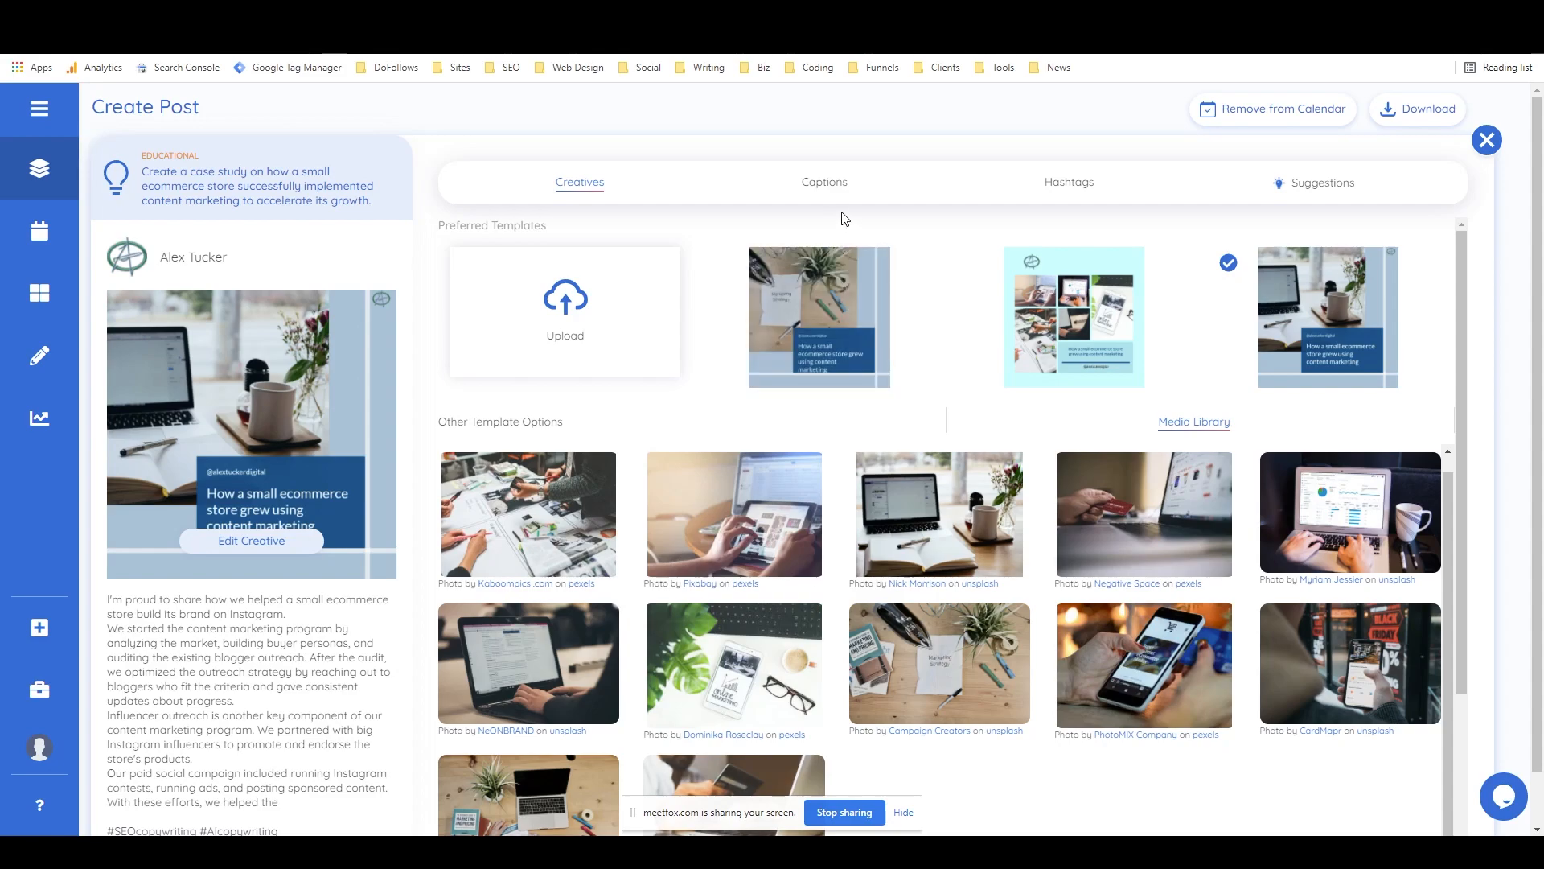
# Step: Compare the suggested captions, generate another option, and choose the one beginning "VirtuaGraph successfully implemented content marketing"
pyautogui.click(826, 183)
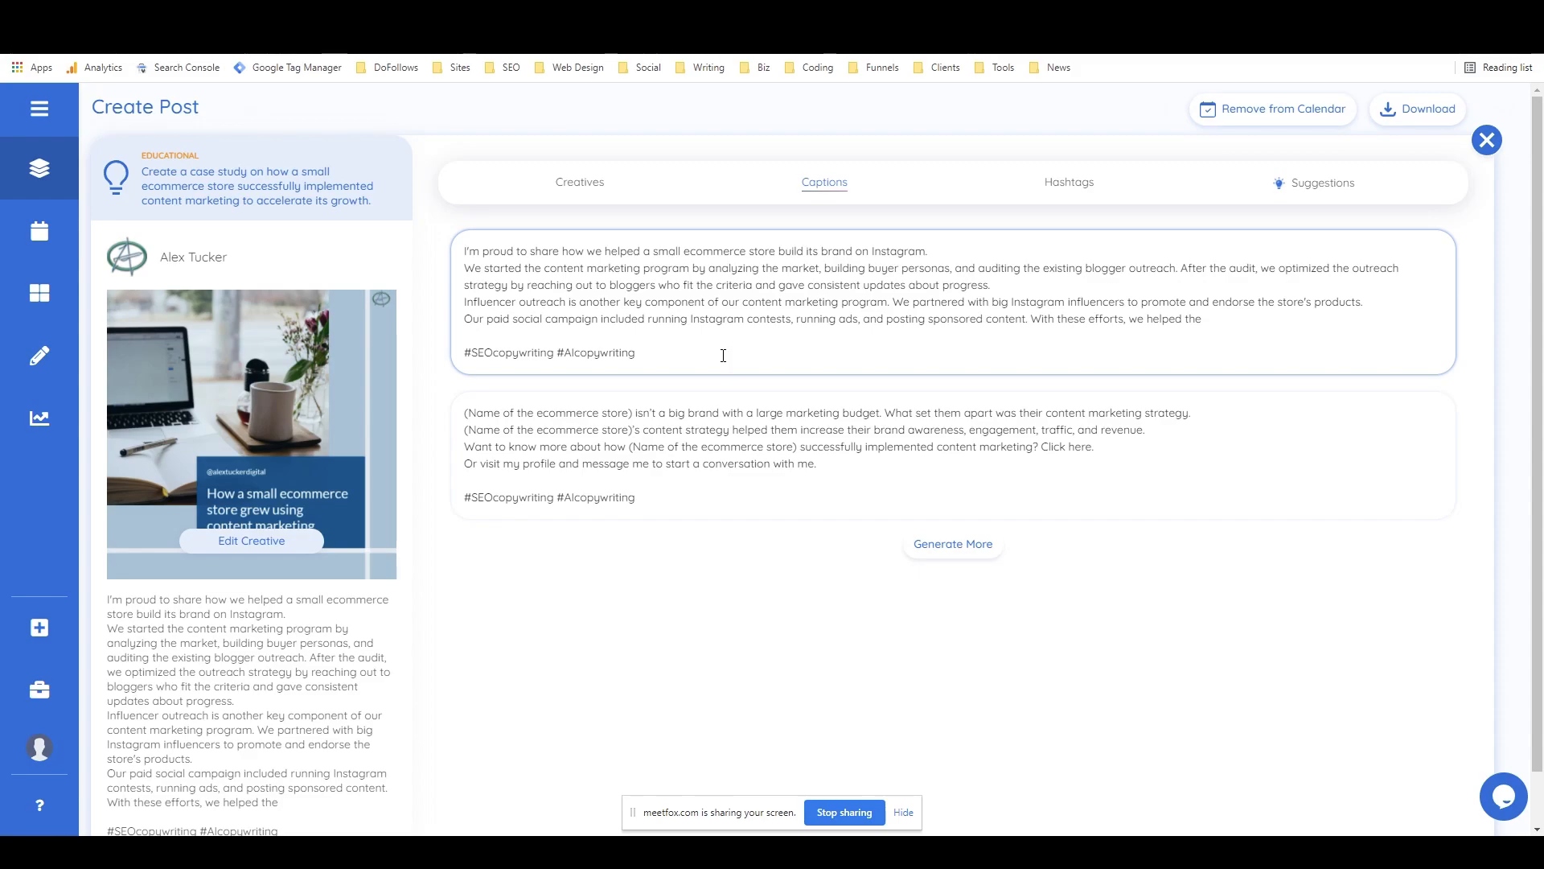
pyautogui.click(627, 447)
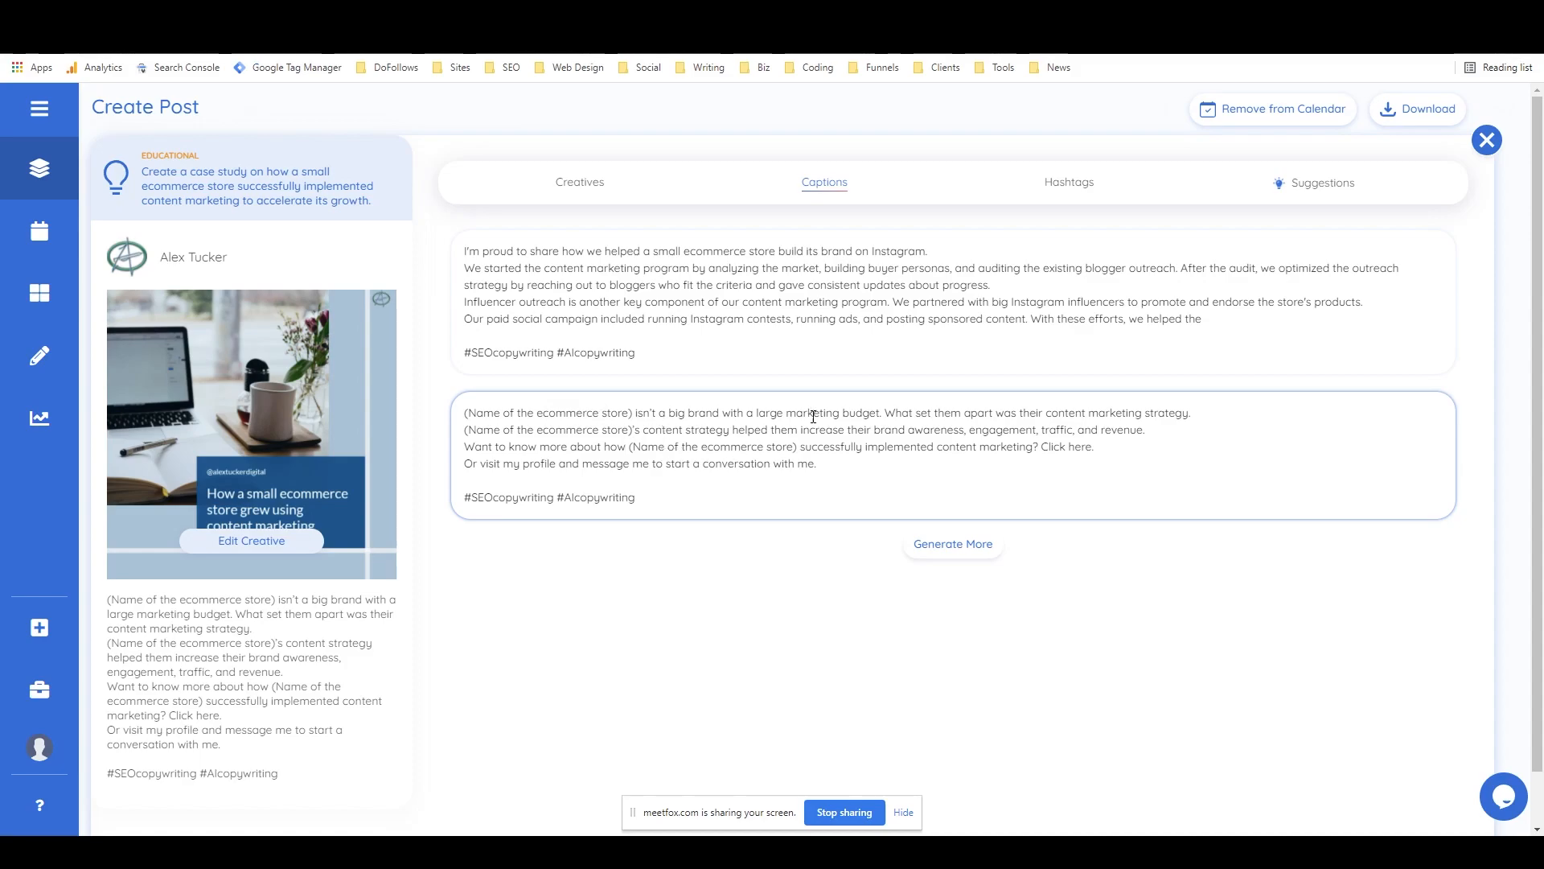
pyautogui.click(948, 554)
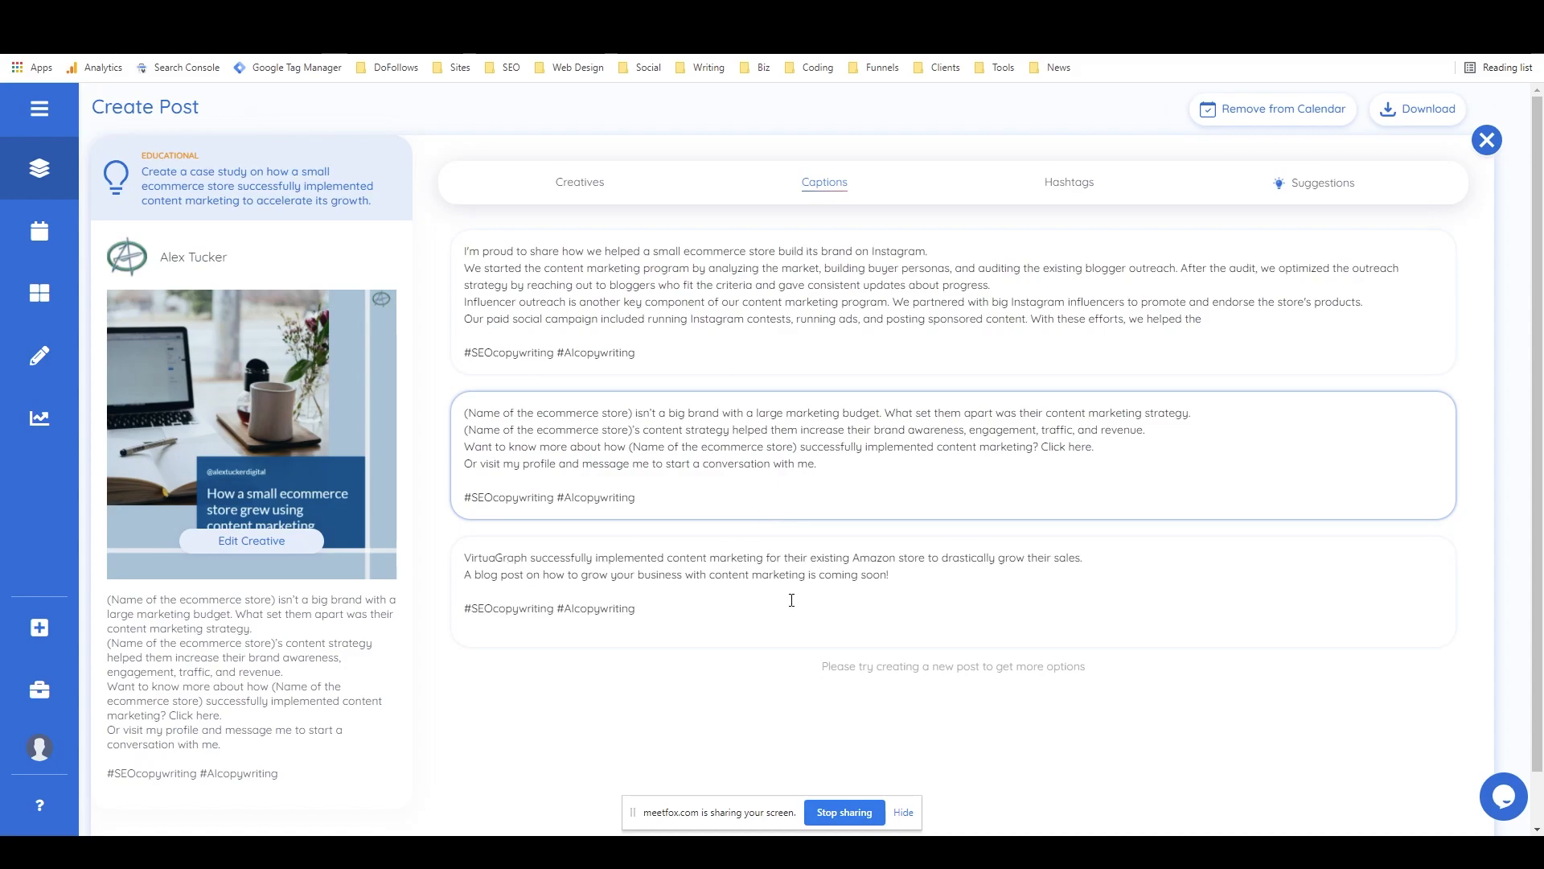
pyautogui.click(819, 574)
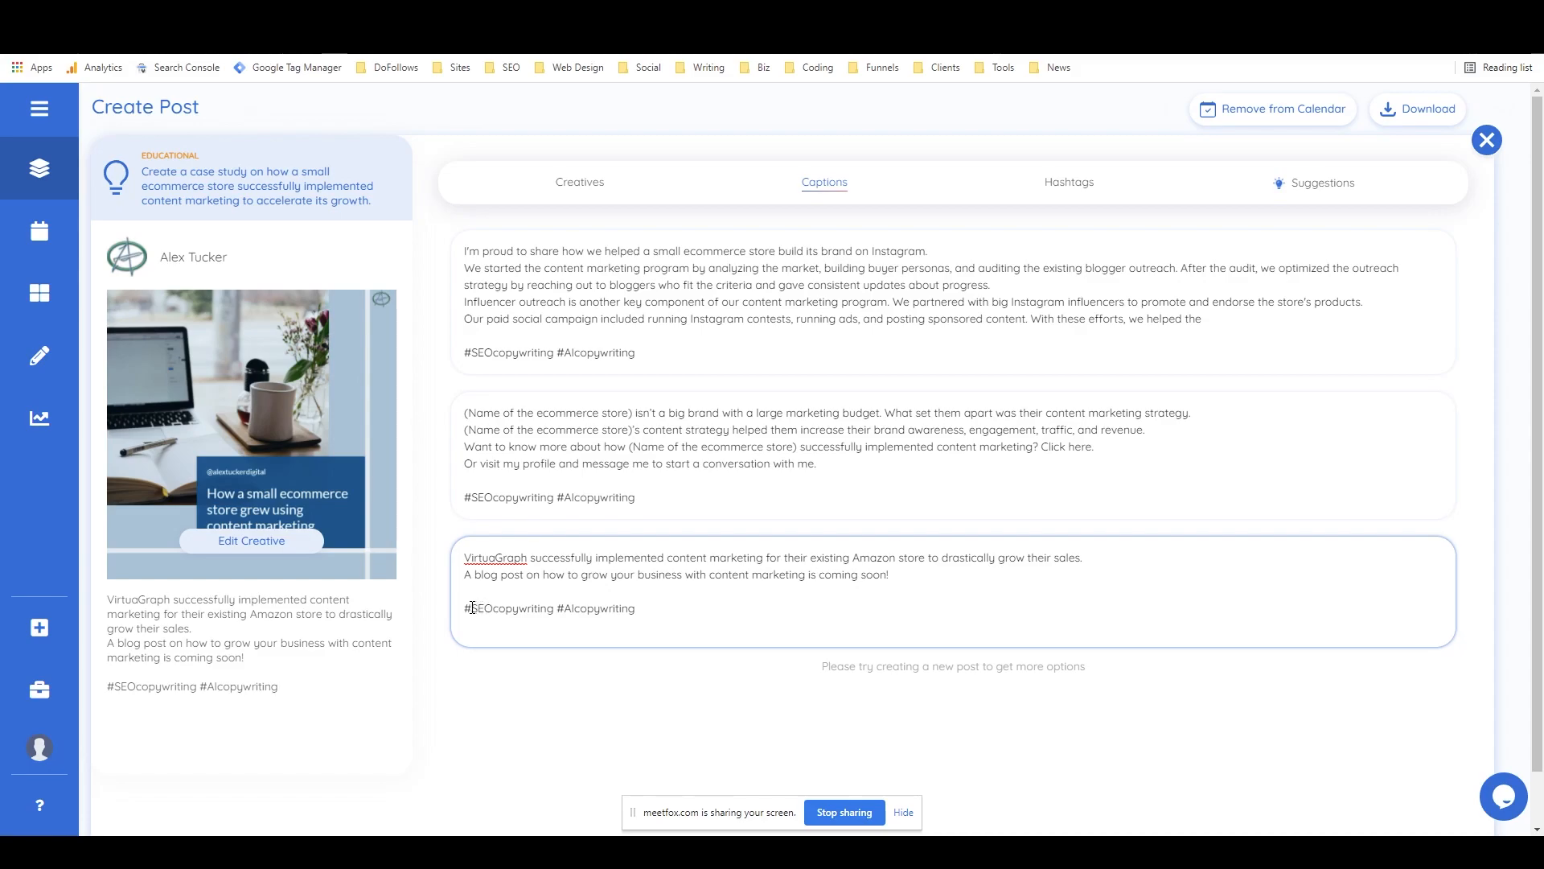
pyautogui.moveTo(474, 608); pyautogui.dragTo(555, 608)
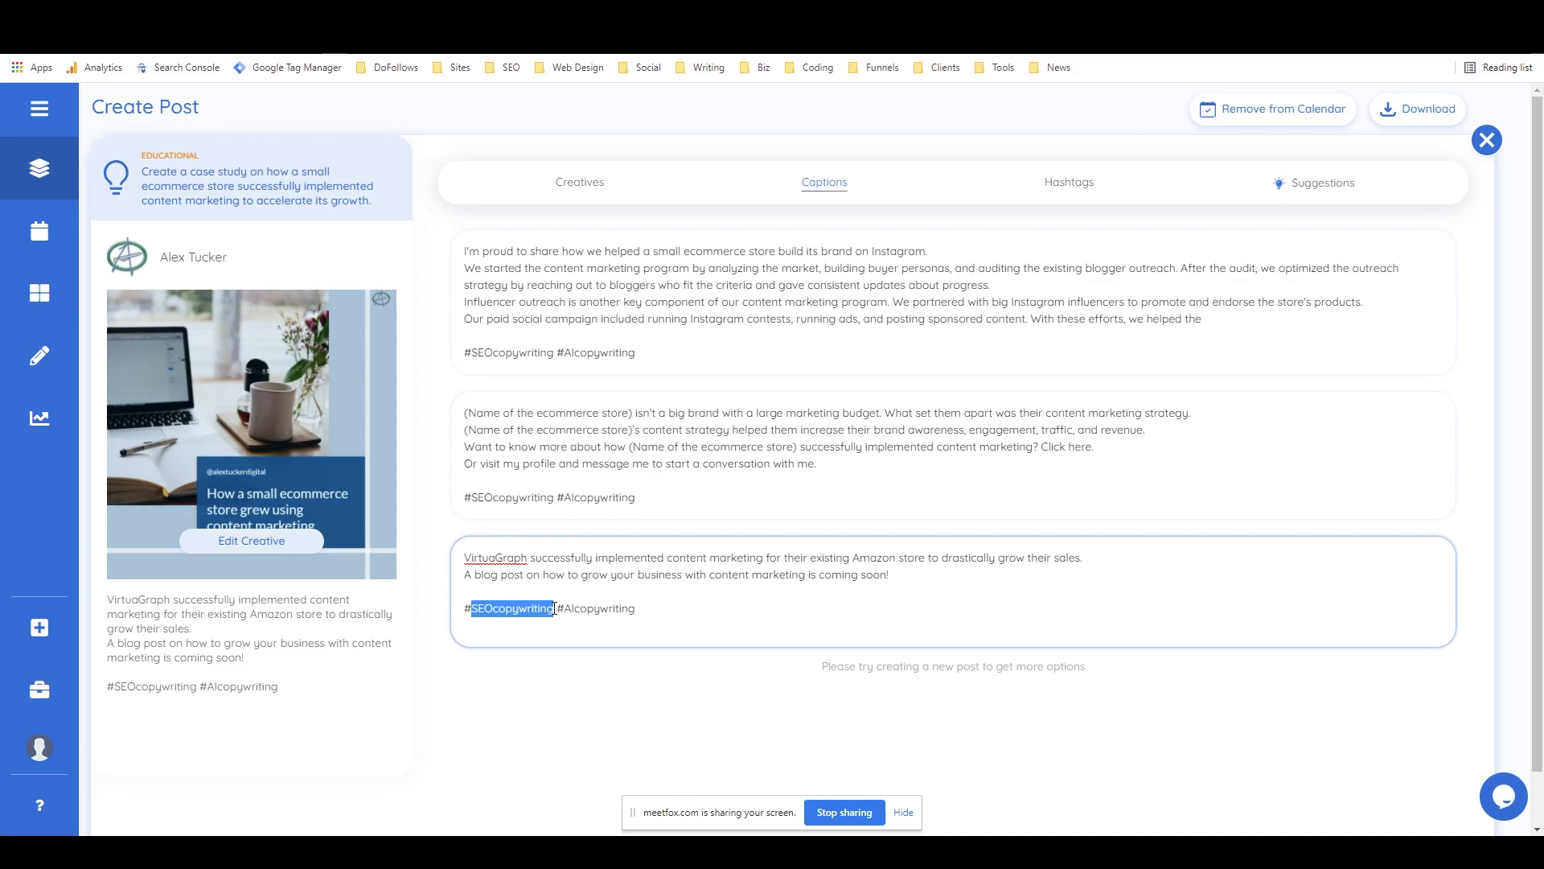
pyautogui.click(648, 628)
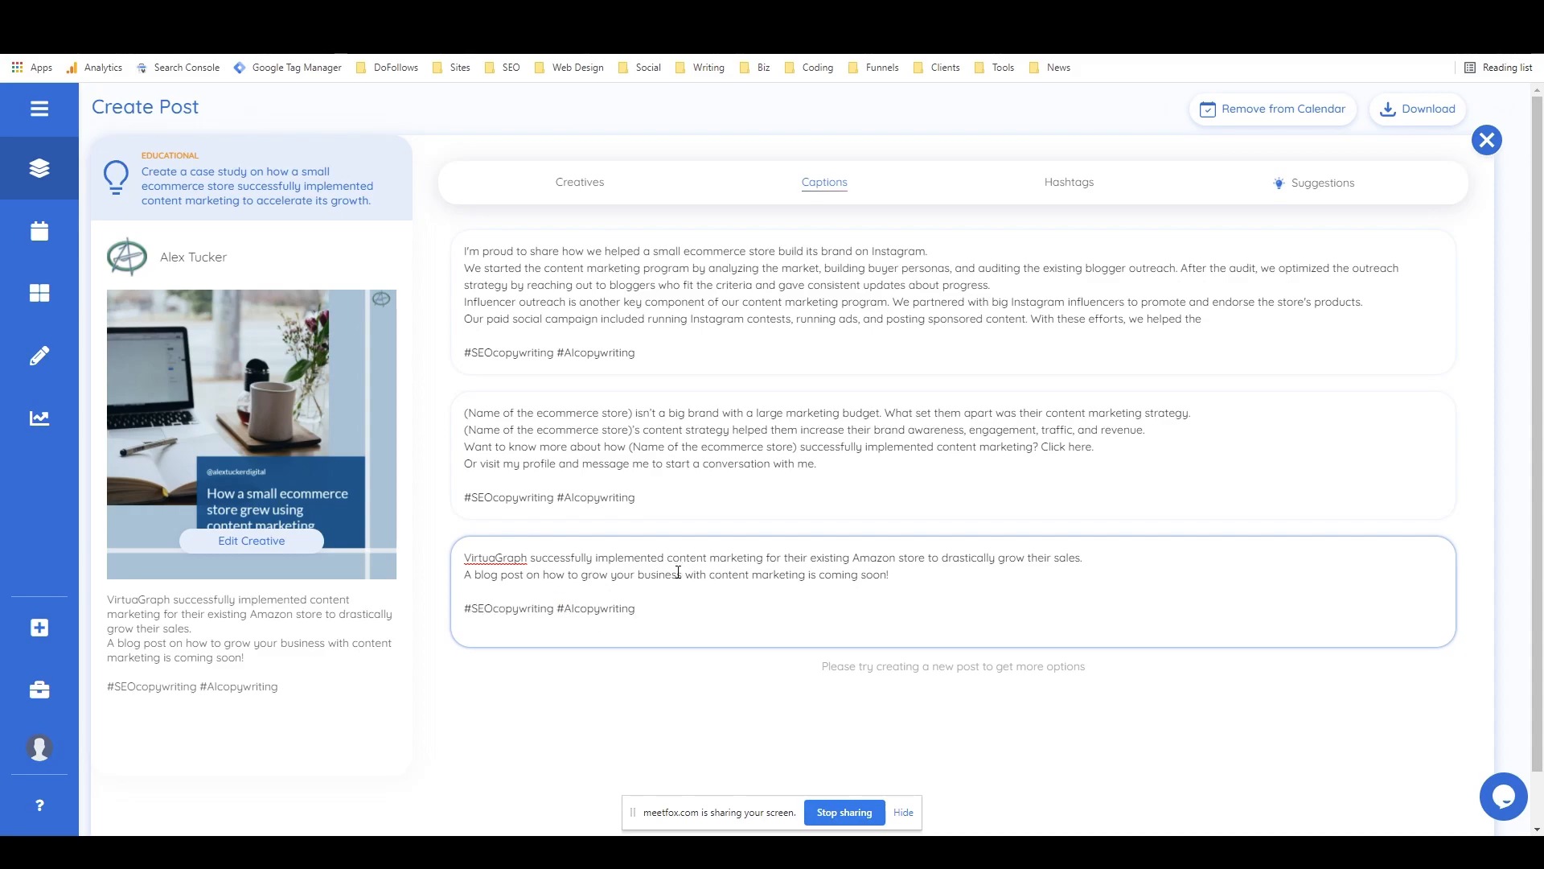
# Step: Sort the hashtags by reach and add #socialmediamarketers, #contentmarketing101, #socialmediamarketingservices, #socialmediamarketingmanager, #digitalmarketingexperts, #marketingsolutions and #digitalmarketingspecialist to the post
pyautogui.click(1060, 200)
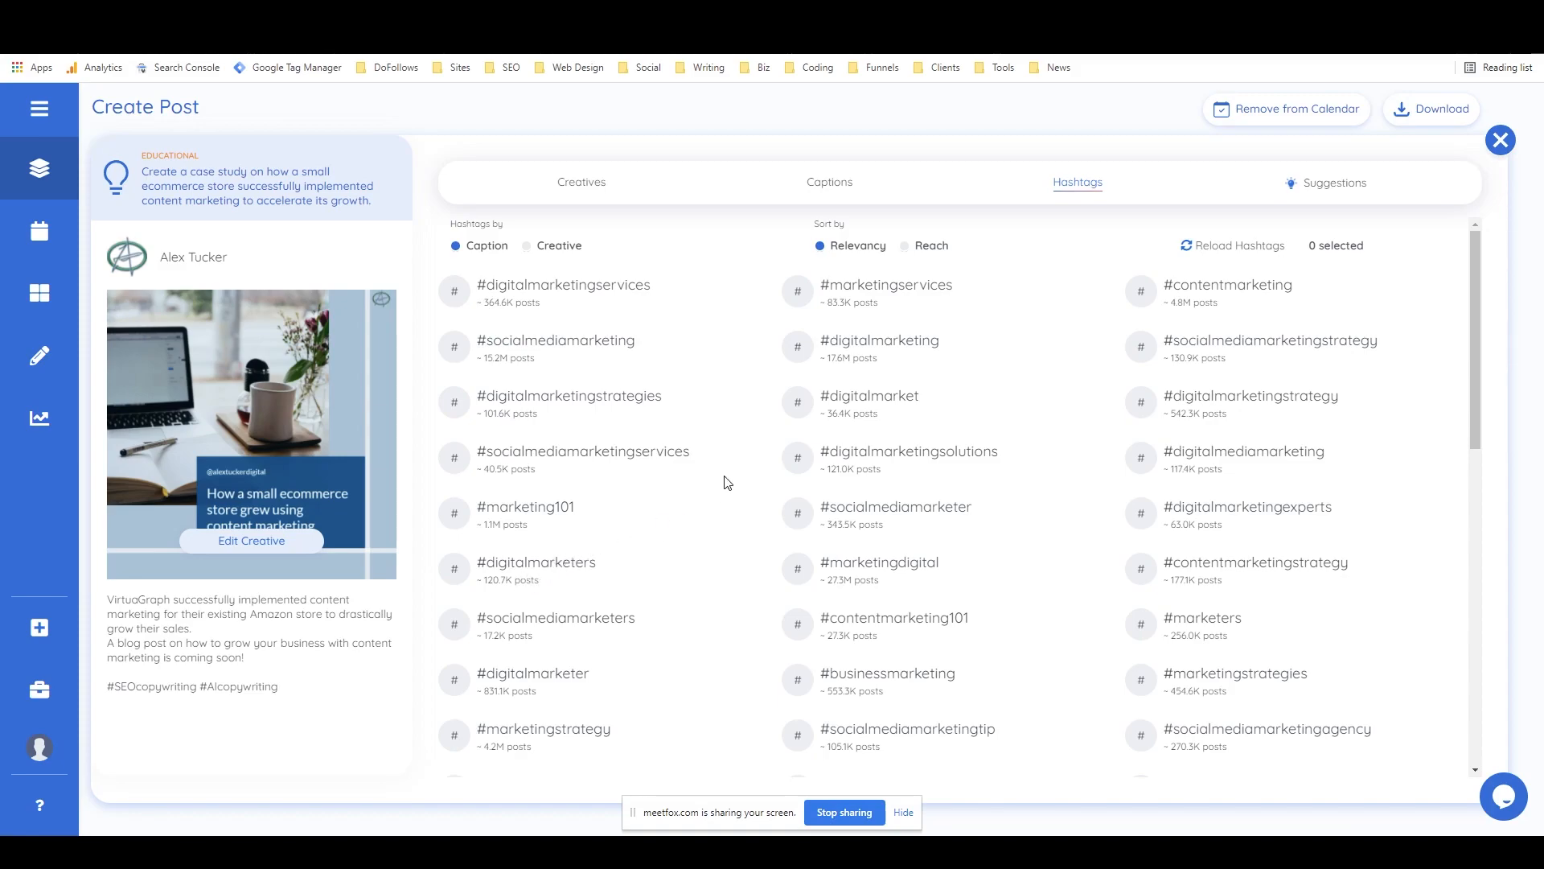
pyautogui.click(909, 249)
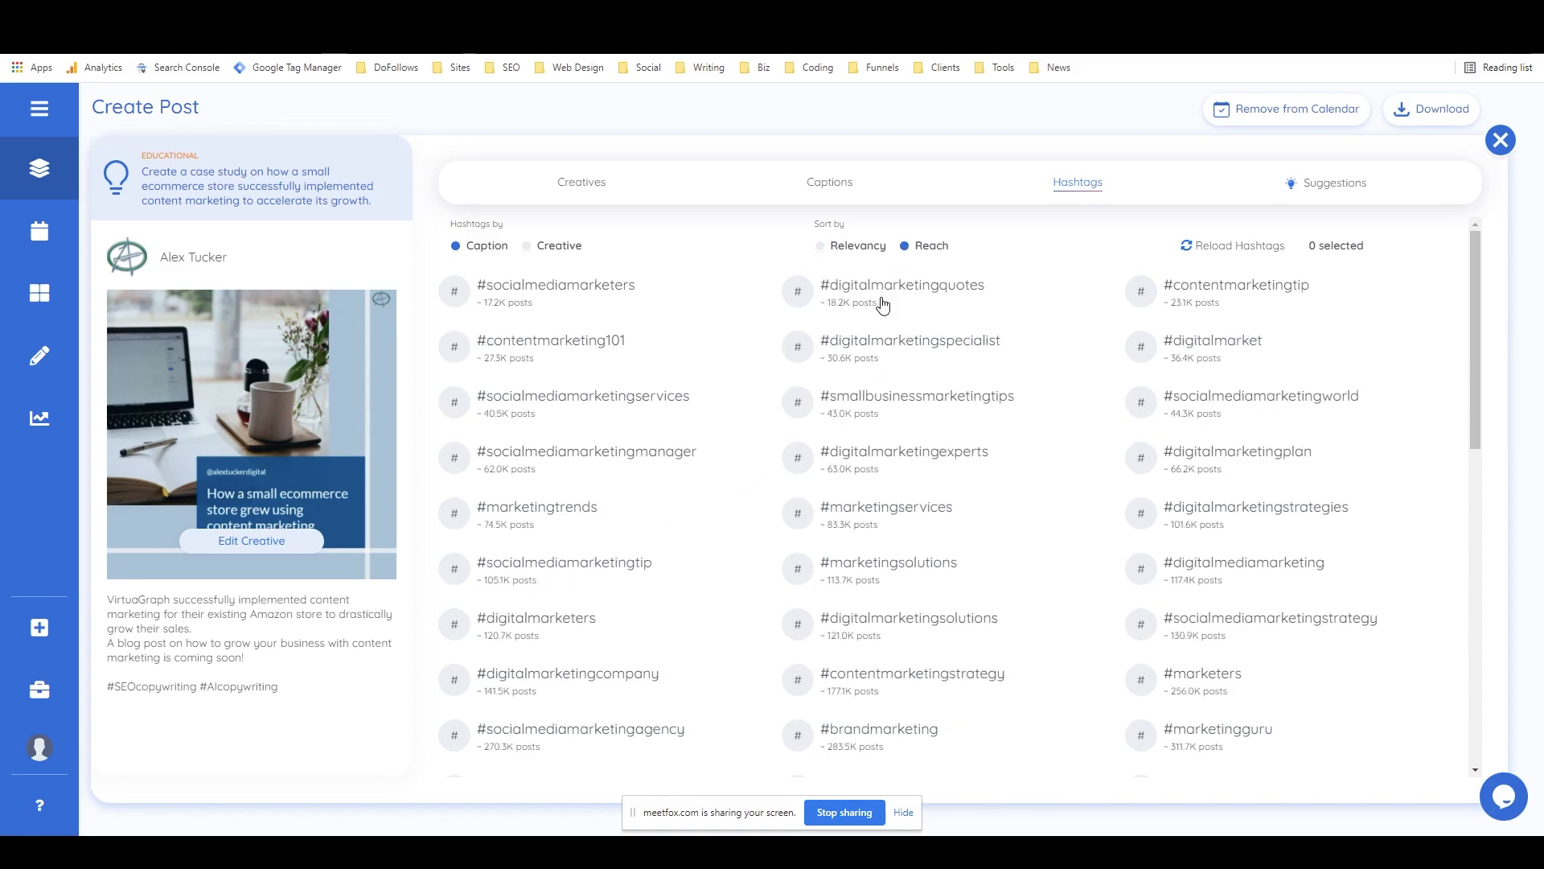
pyautogui.click(609, 299)
pyautogui.click(608, 345)
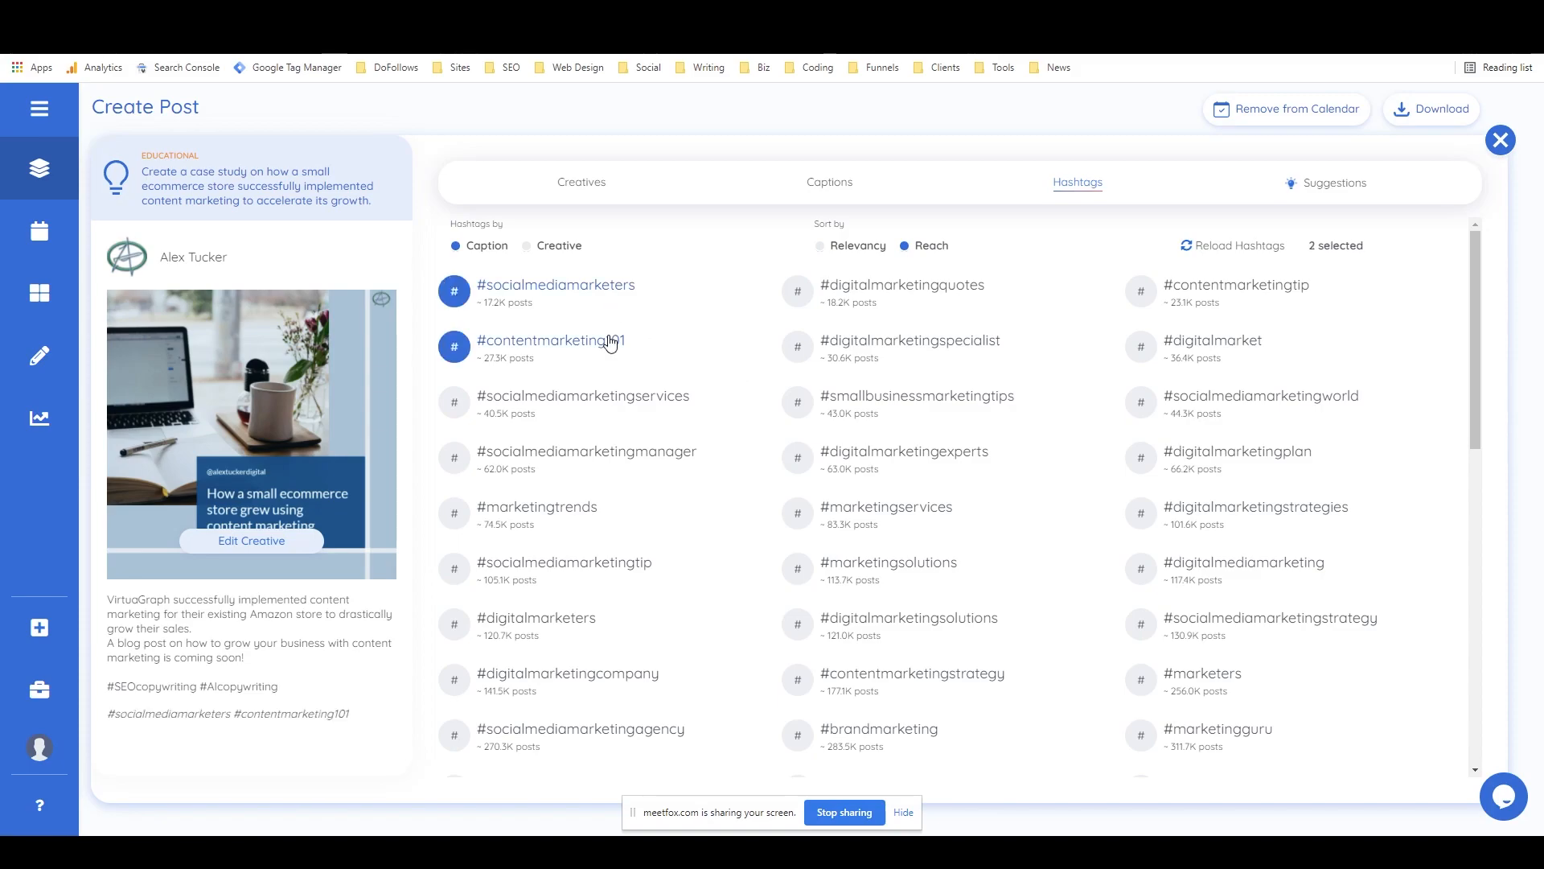
pyautogui.click(609, 398)
pyautogui.click(607, 453)
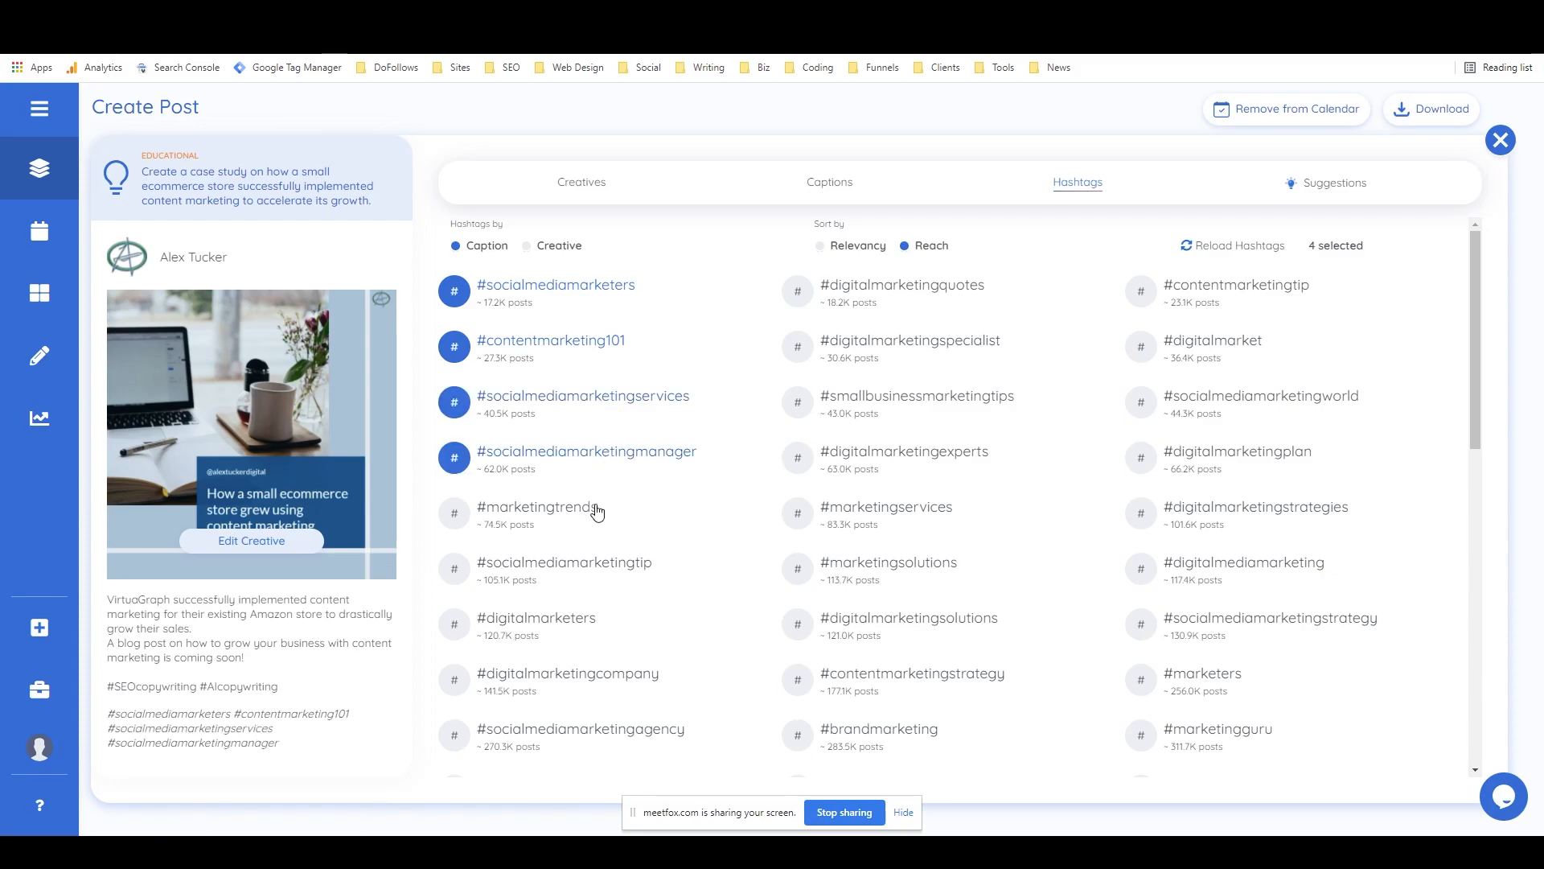
pyautogui.click(822, 457)
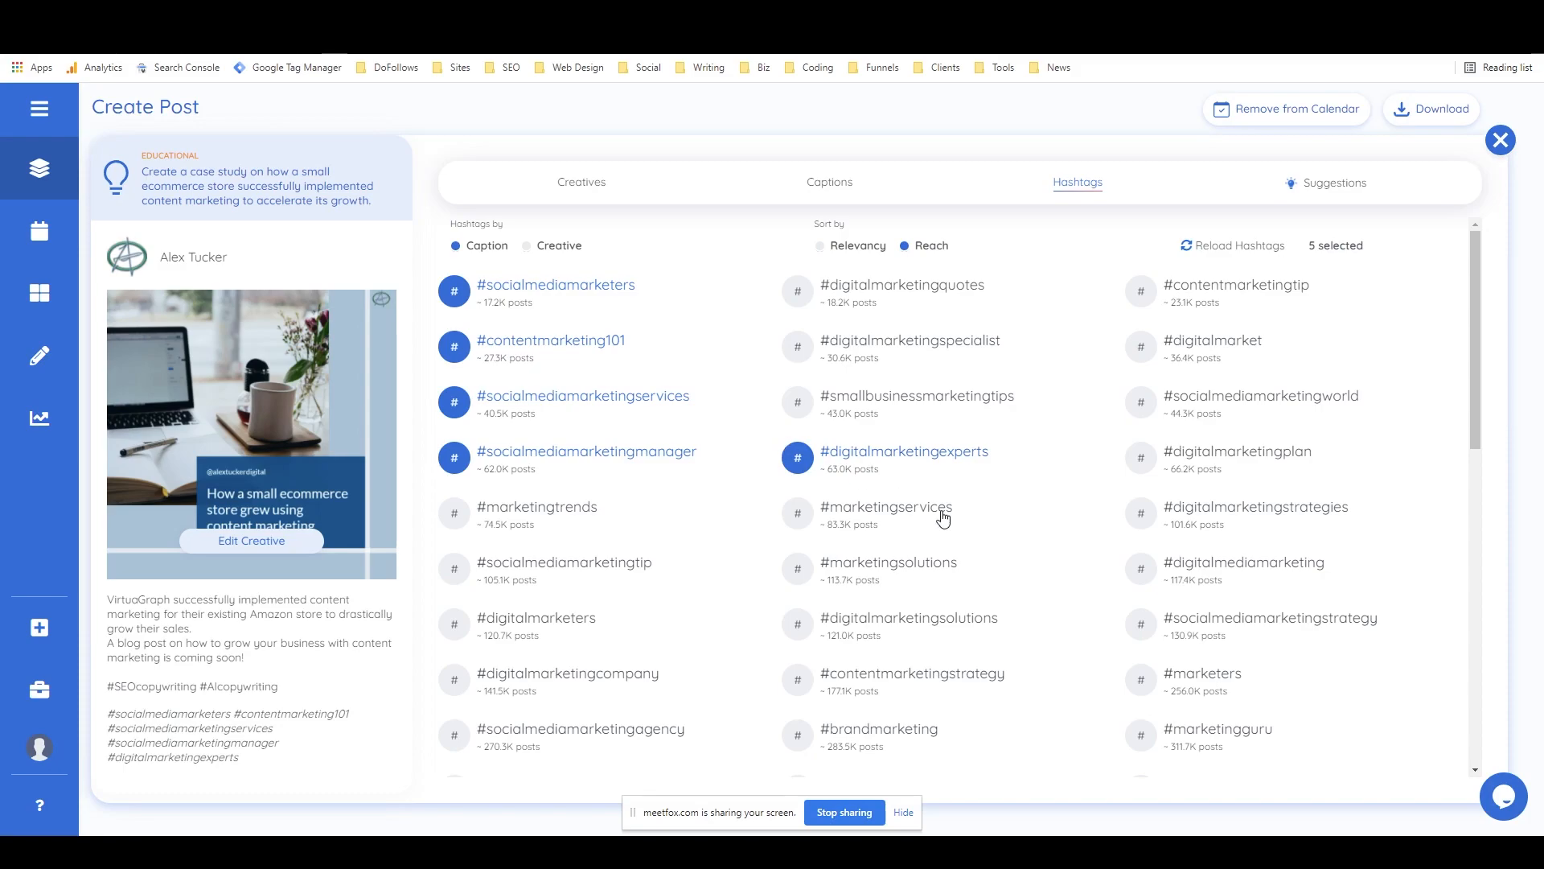
pyautogui.click(927, 575)
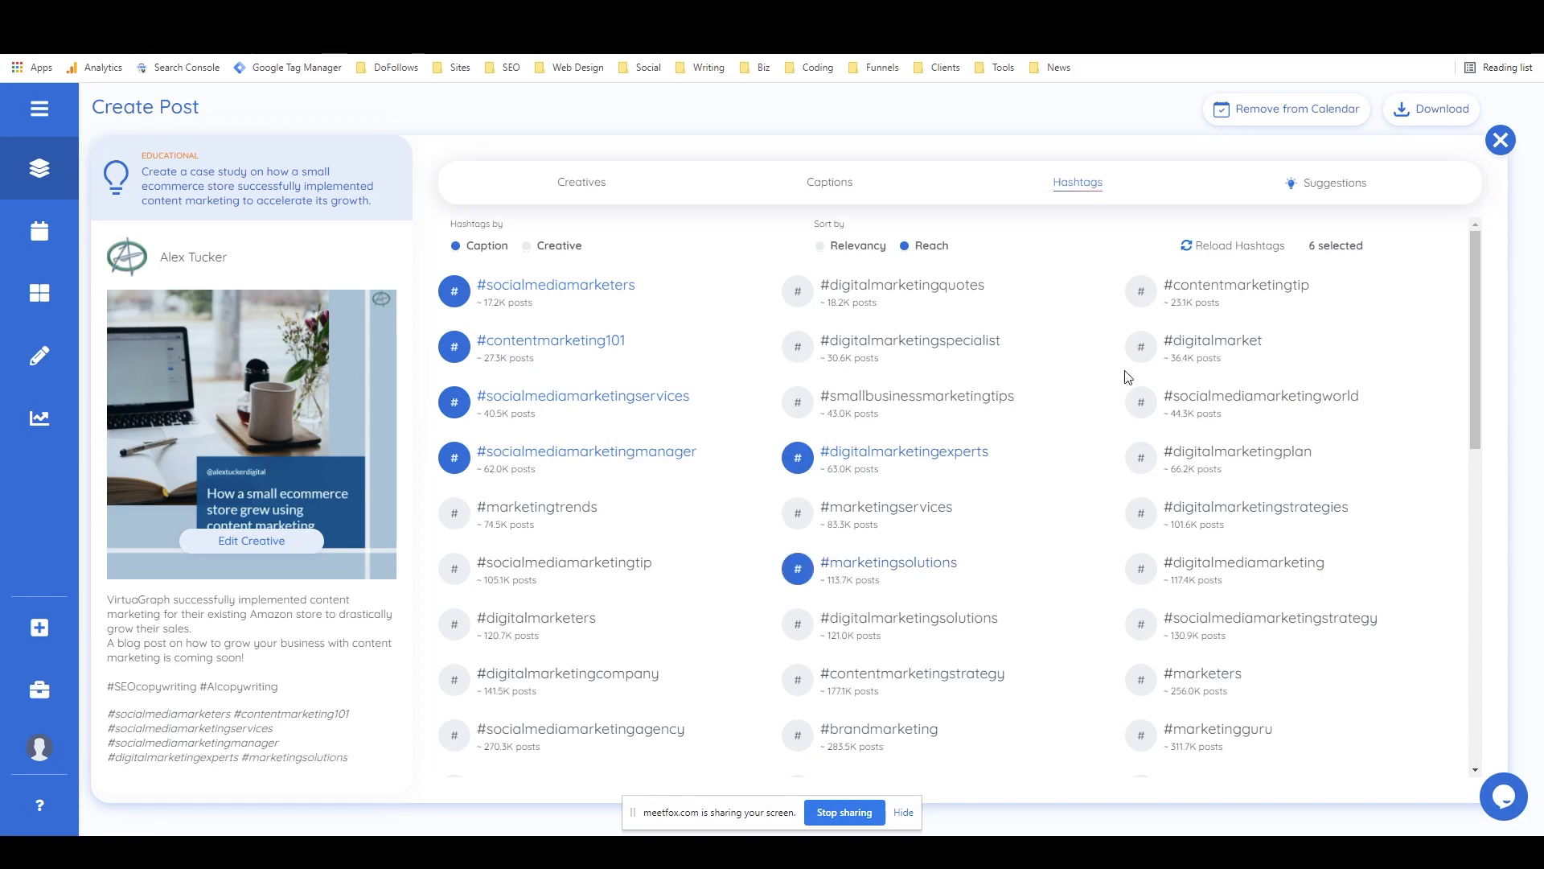
pyautogui.click(875, 367)
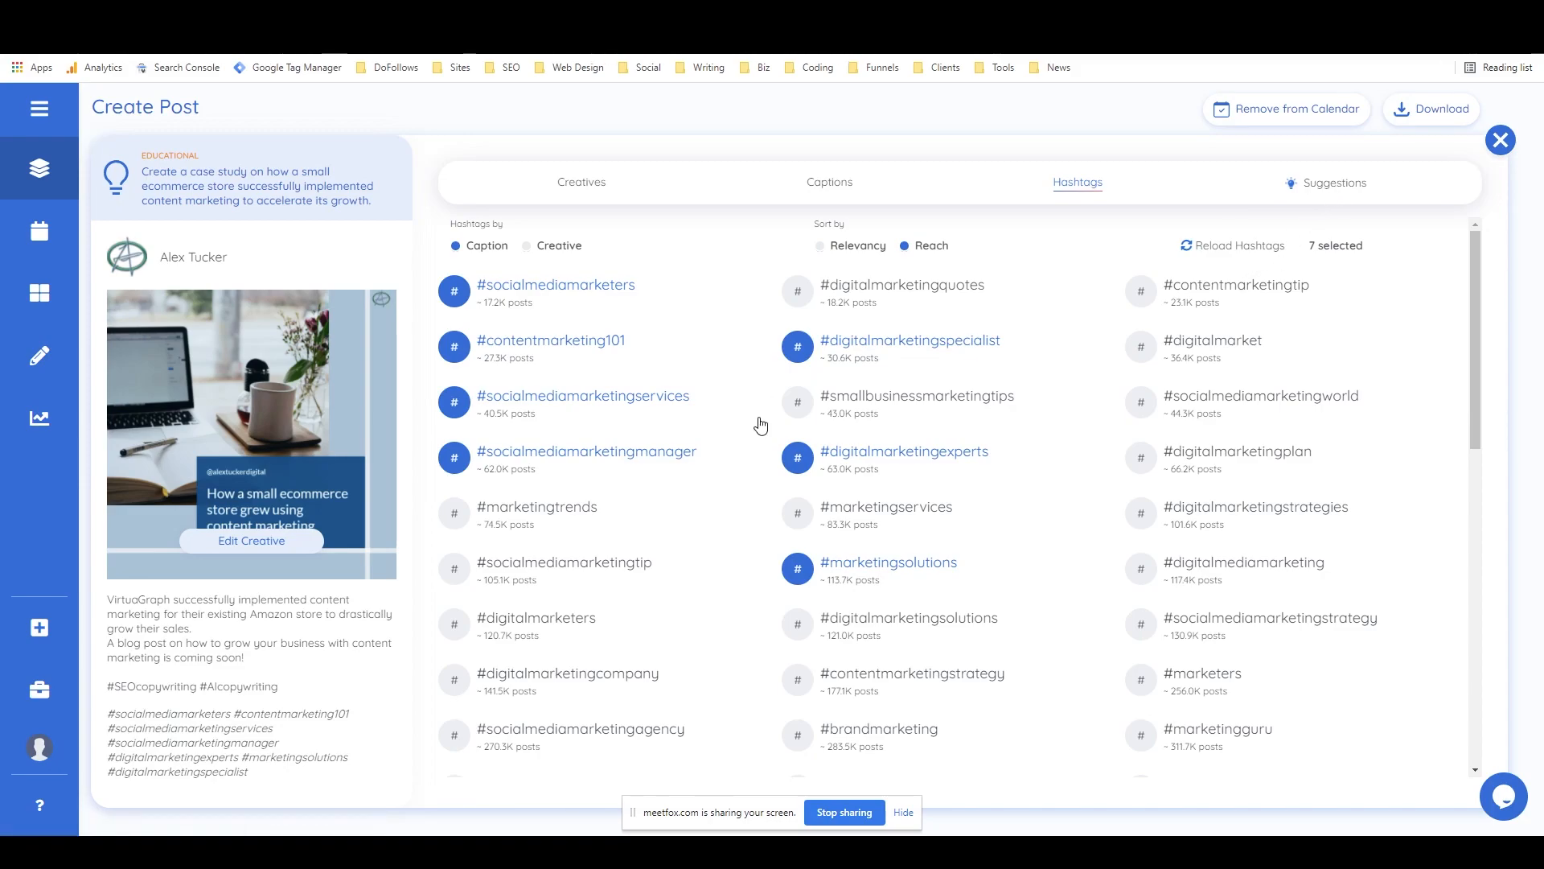
# Step: Switch the hashtag suggestions to those based on the creative, and add #contentmarketingagency and #contentmarketer to the post
pyautogui.click(527, 246)
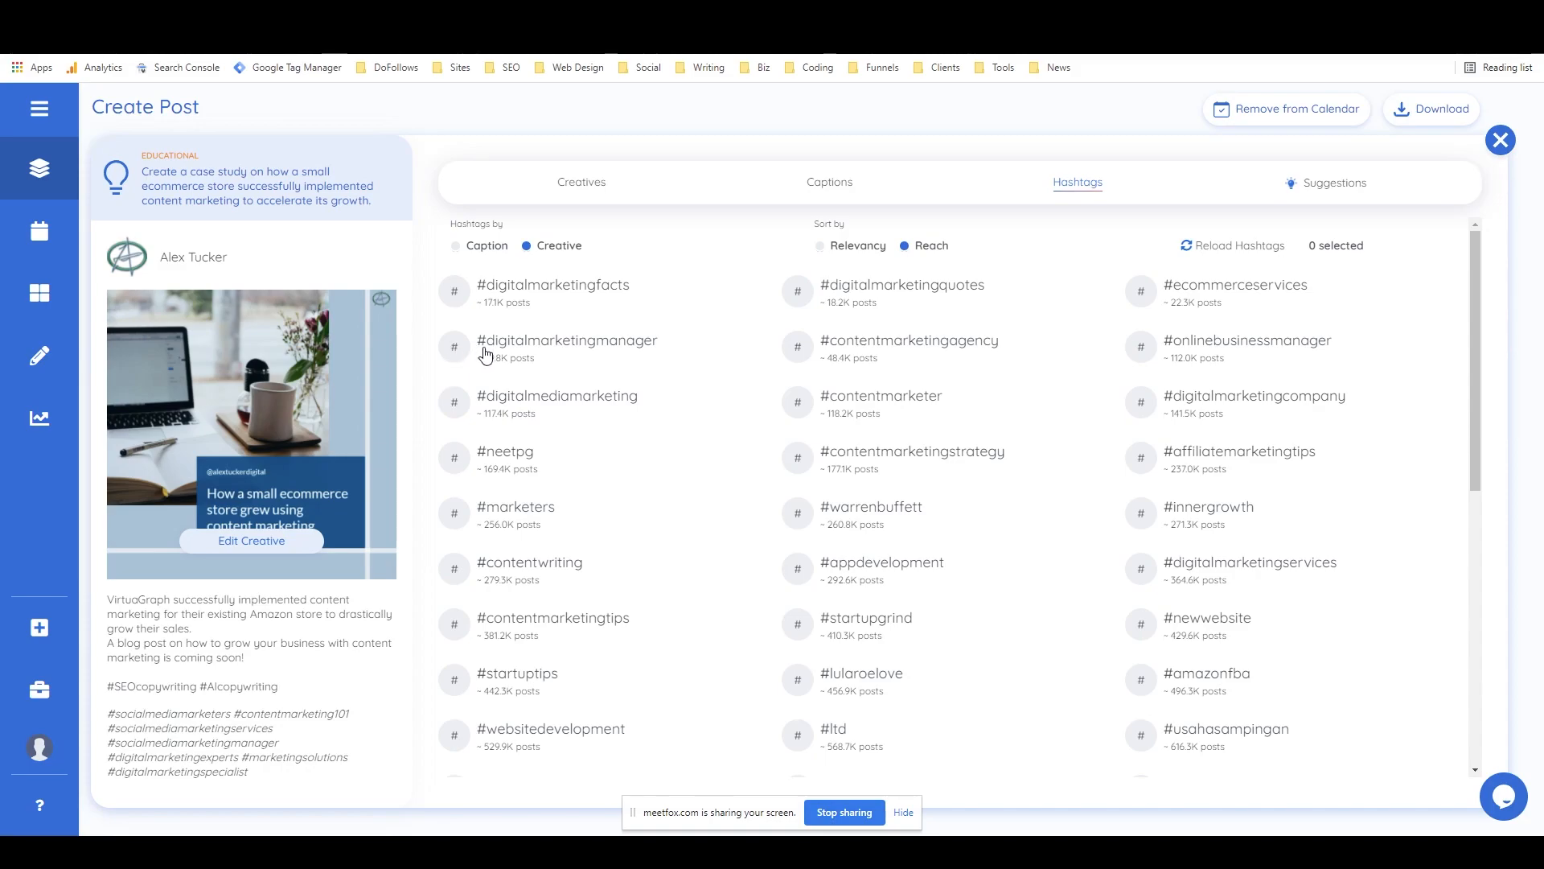
pyautogui.click(804, 356)
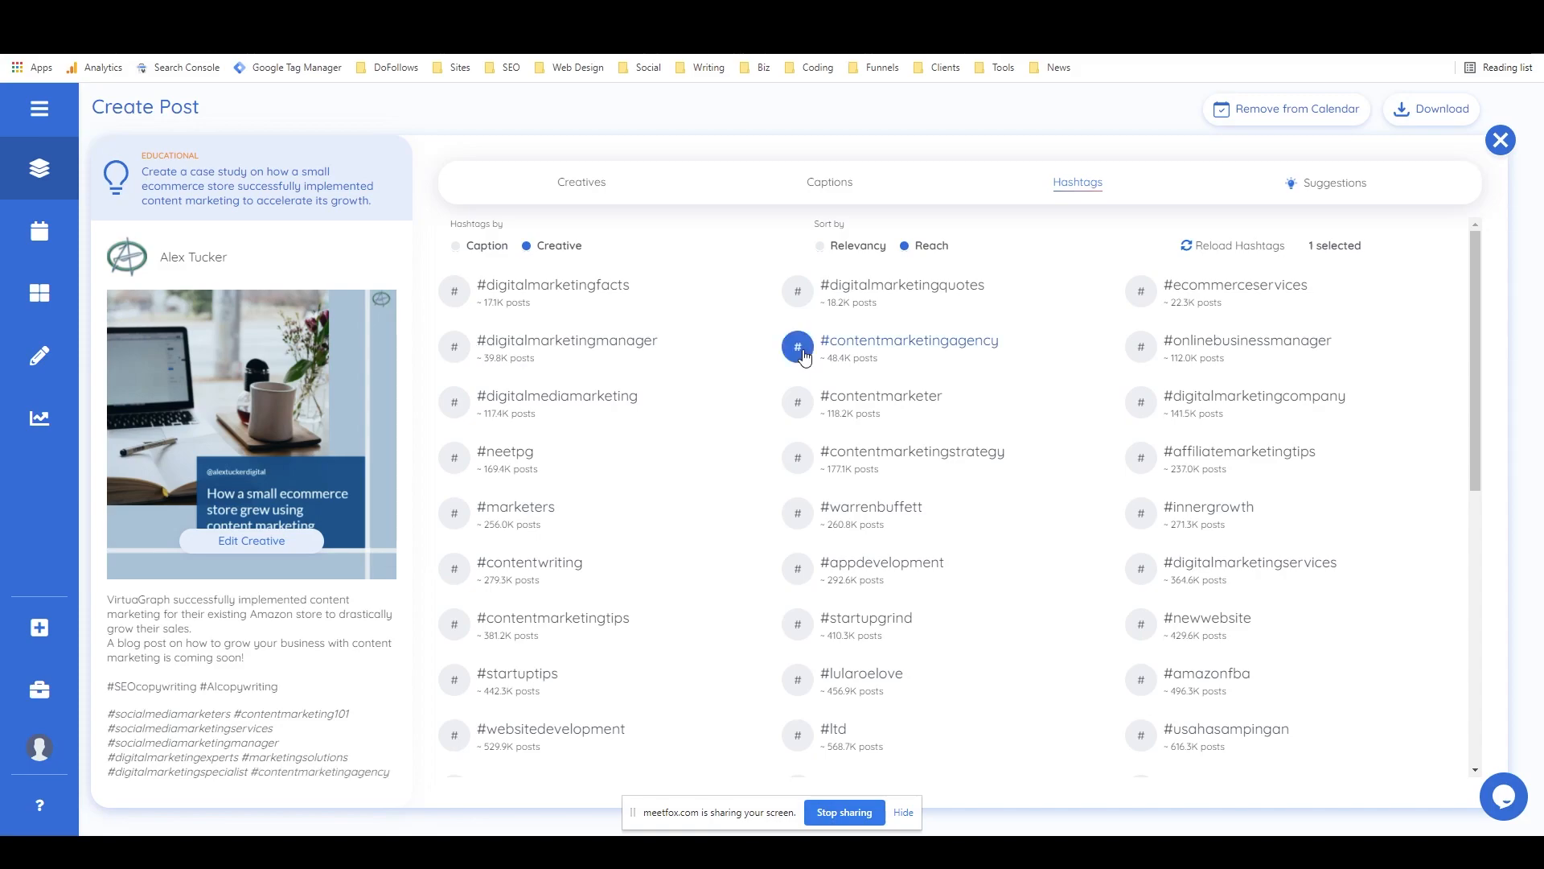
pyautogui.click(799, 403)
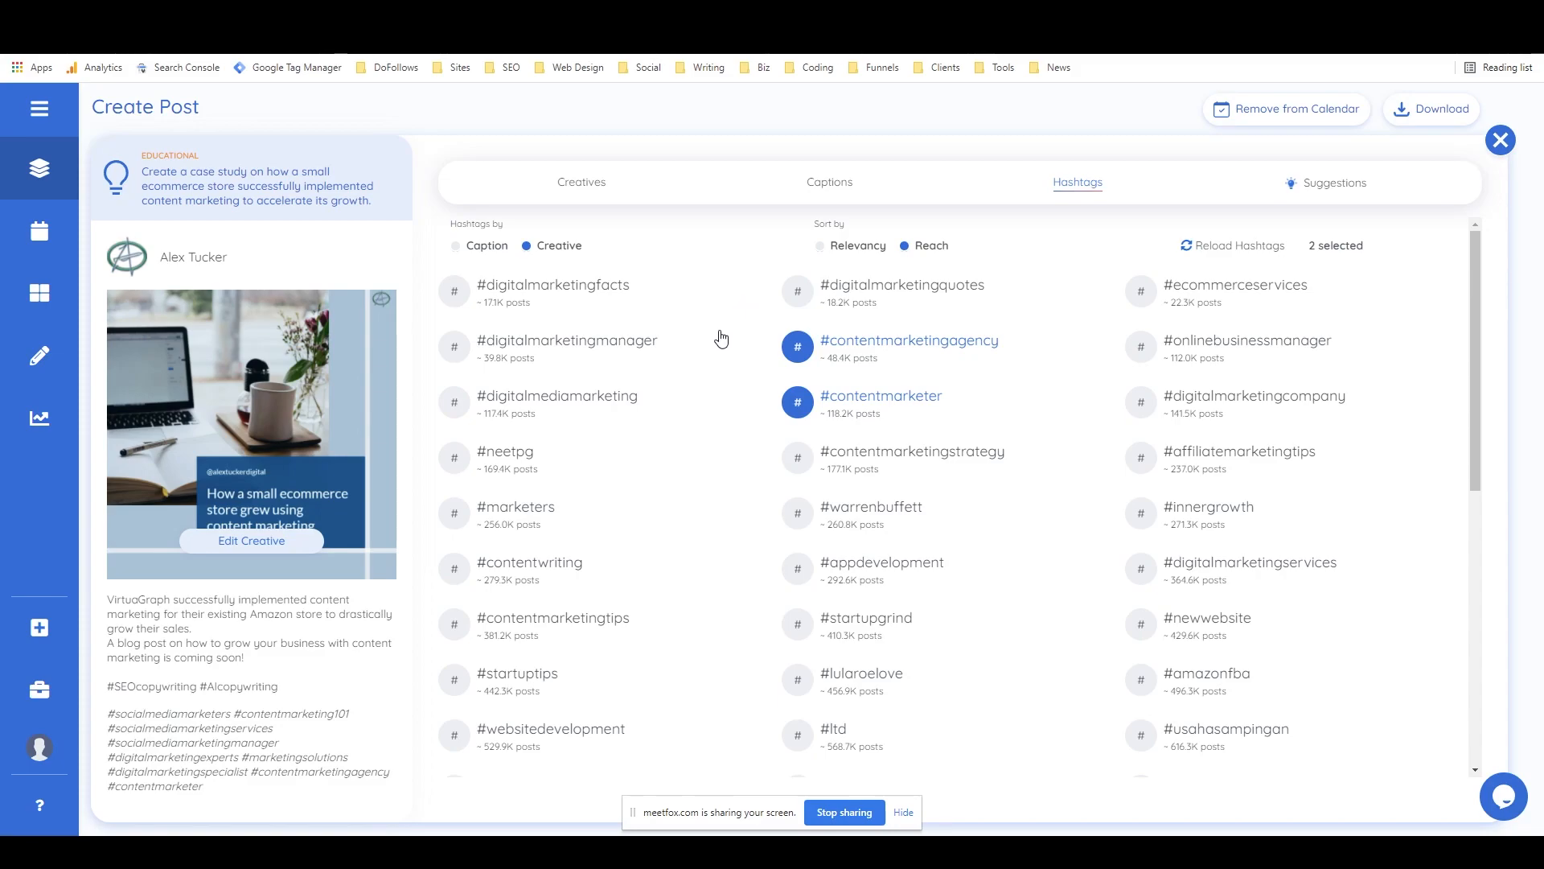
pyautogui.scroll(-1, 722, 372)
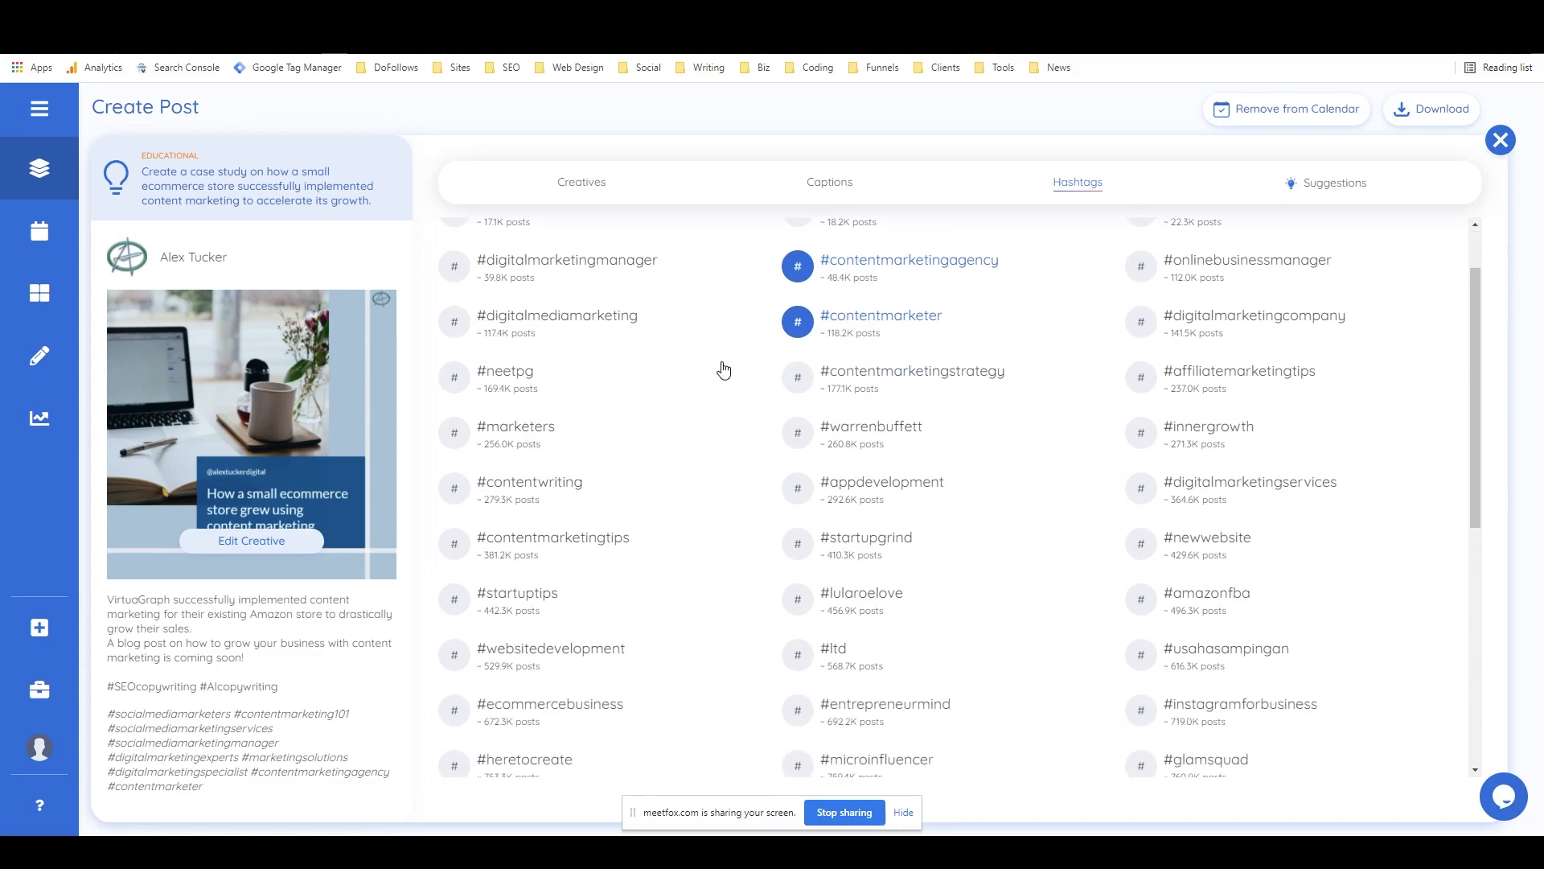
pyautogui.scroll(1, 724, 369)
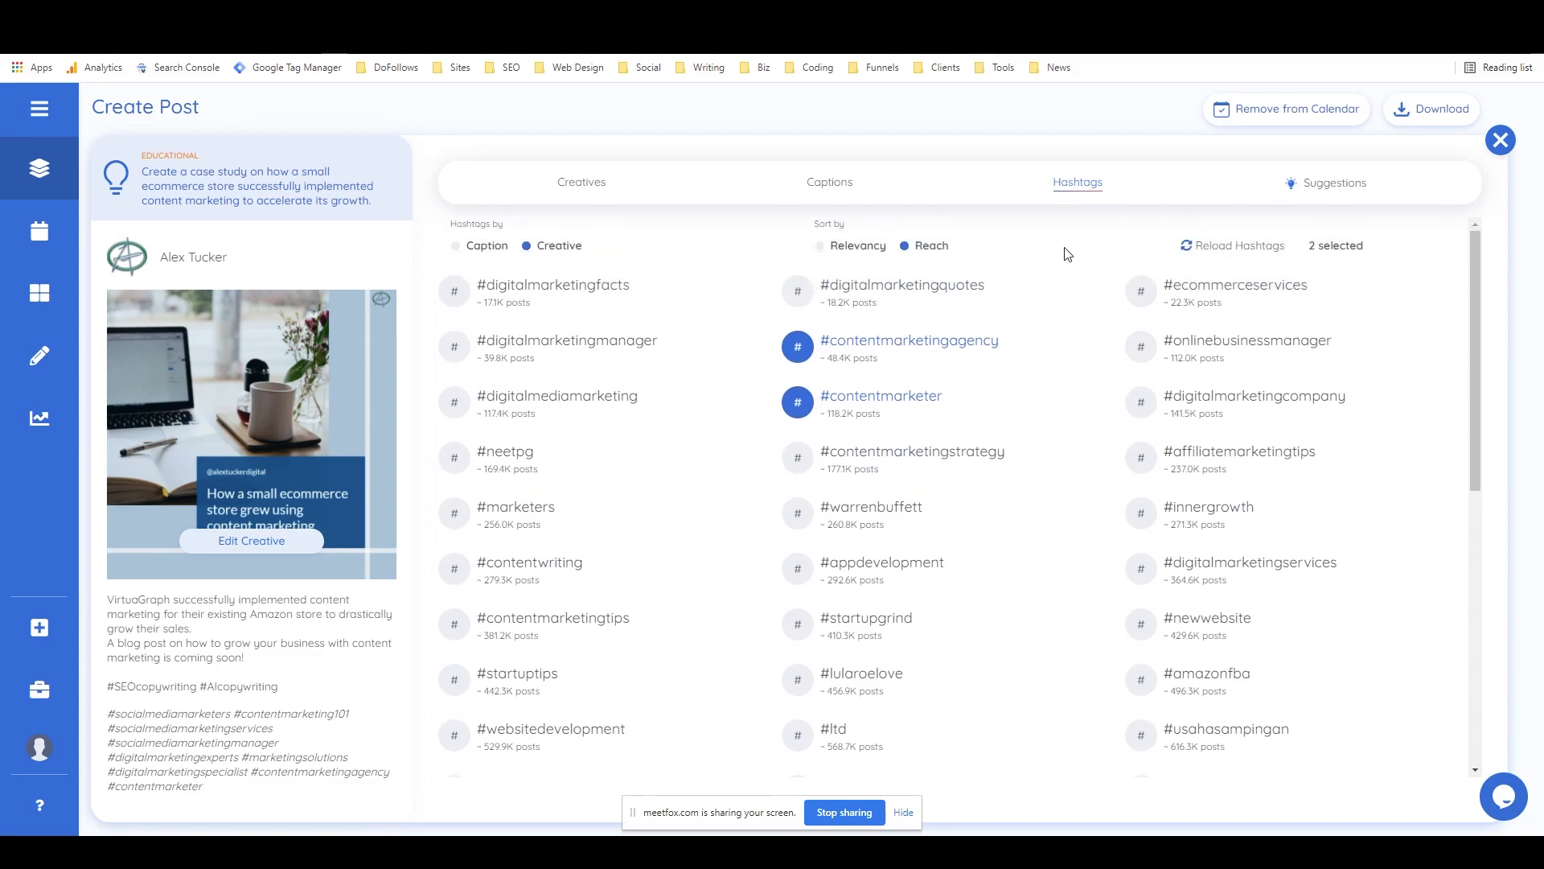
# Step: Check the post's engagement suggestions, and download its text file with "predis-" added before the suggested file name
pyautogui.click(1322, 188)
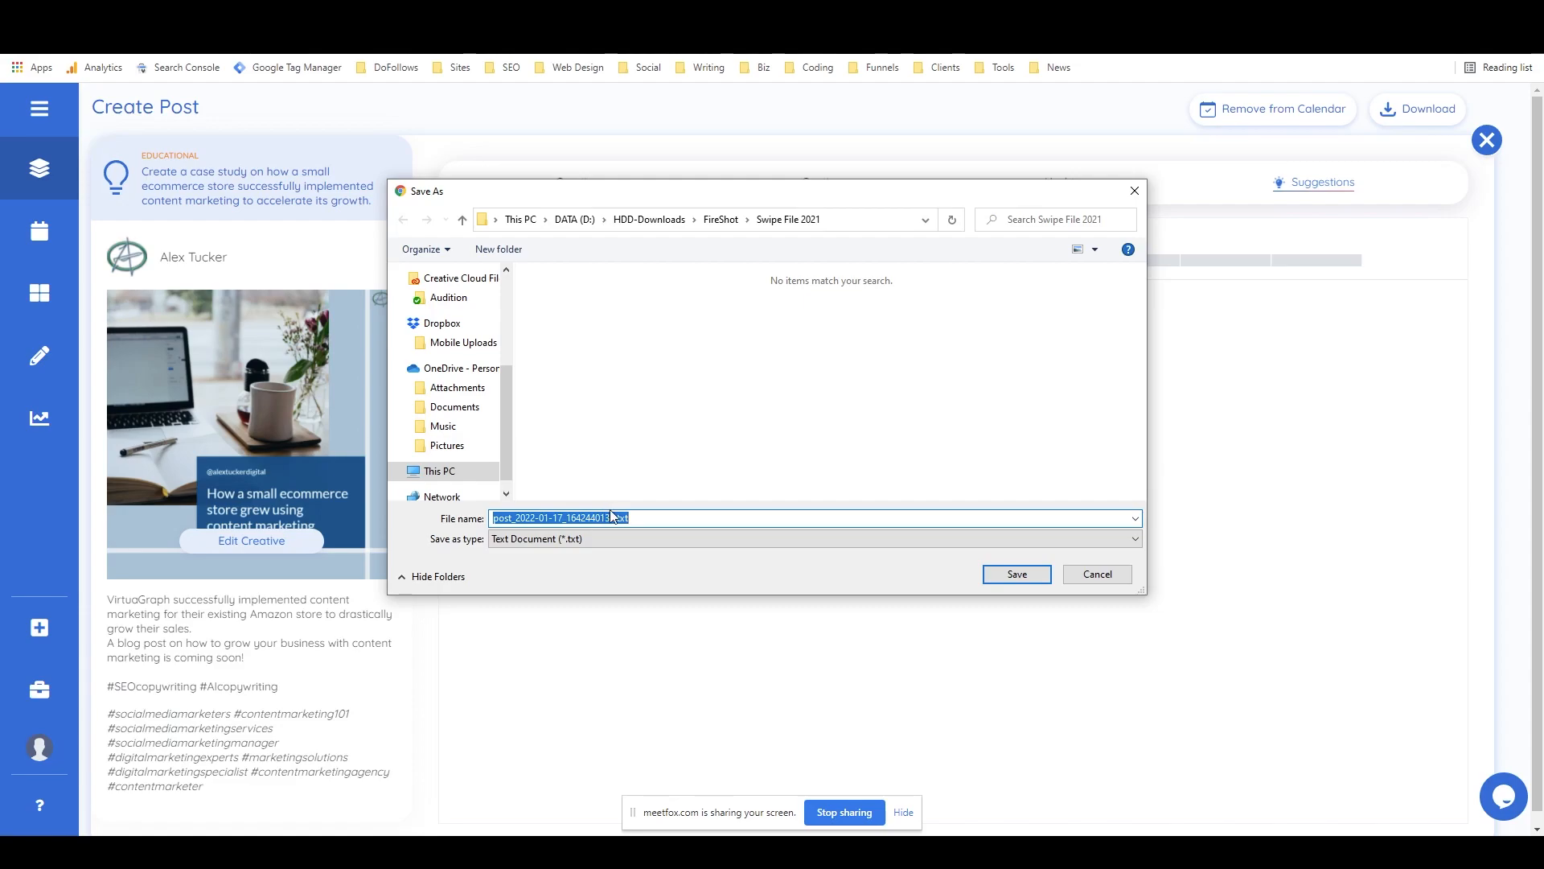
pyautogui.click(546, 519)
pyautogui.write('predis-')
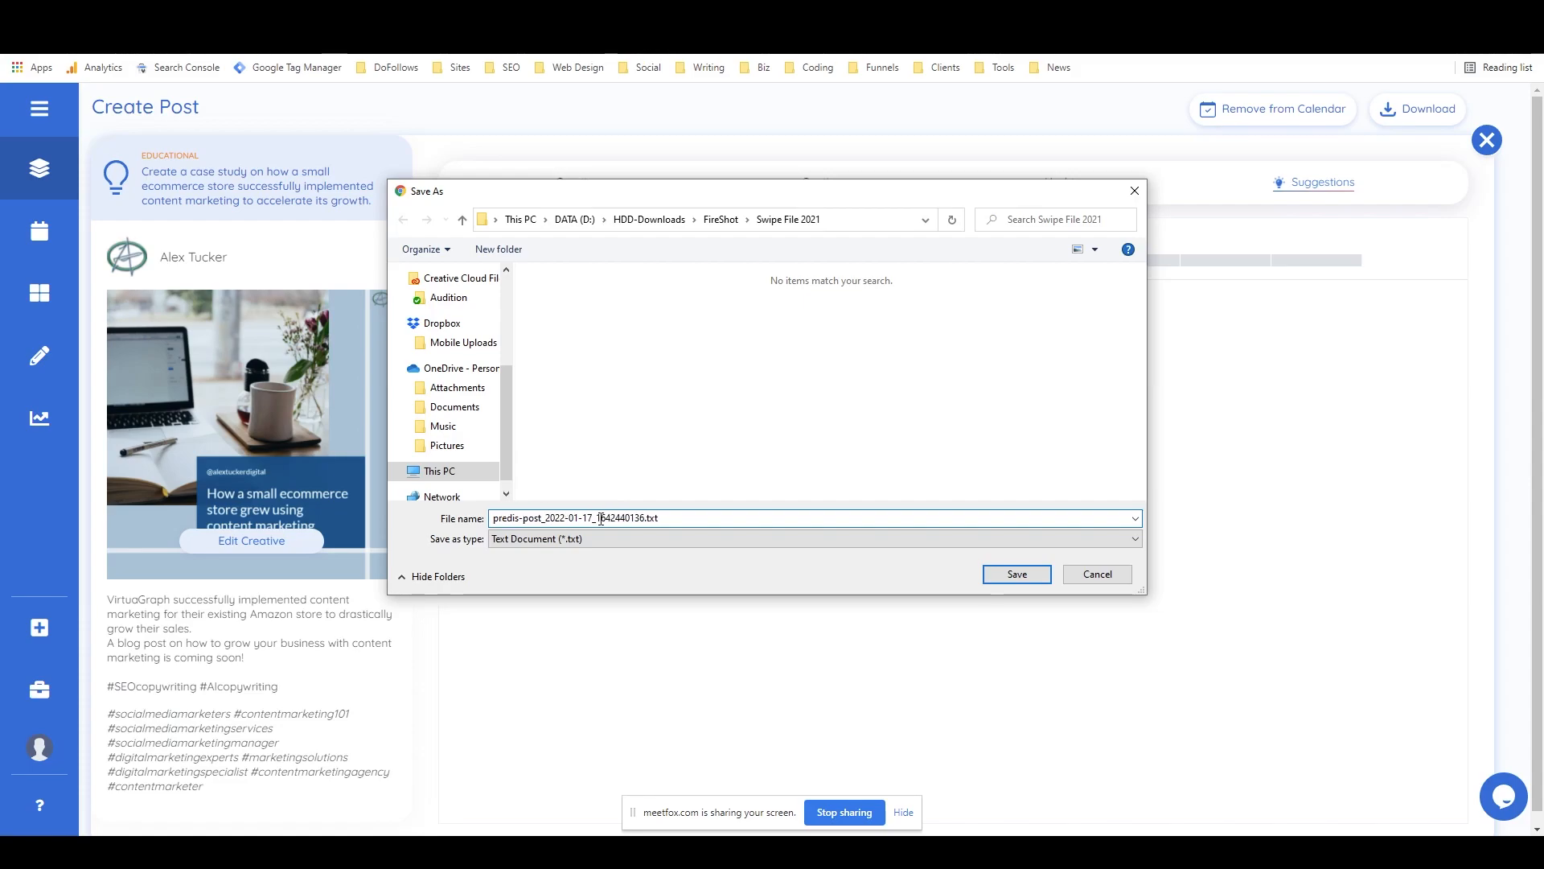
pyautogui.click(1002, 576)
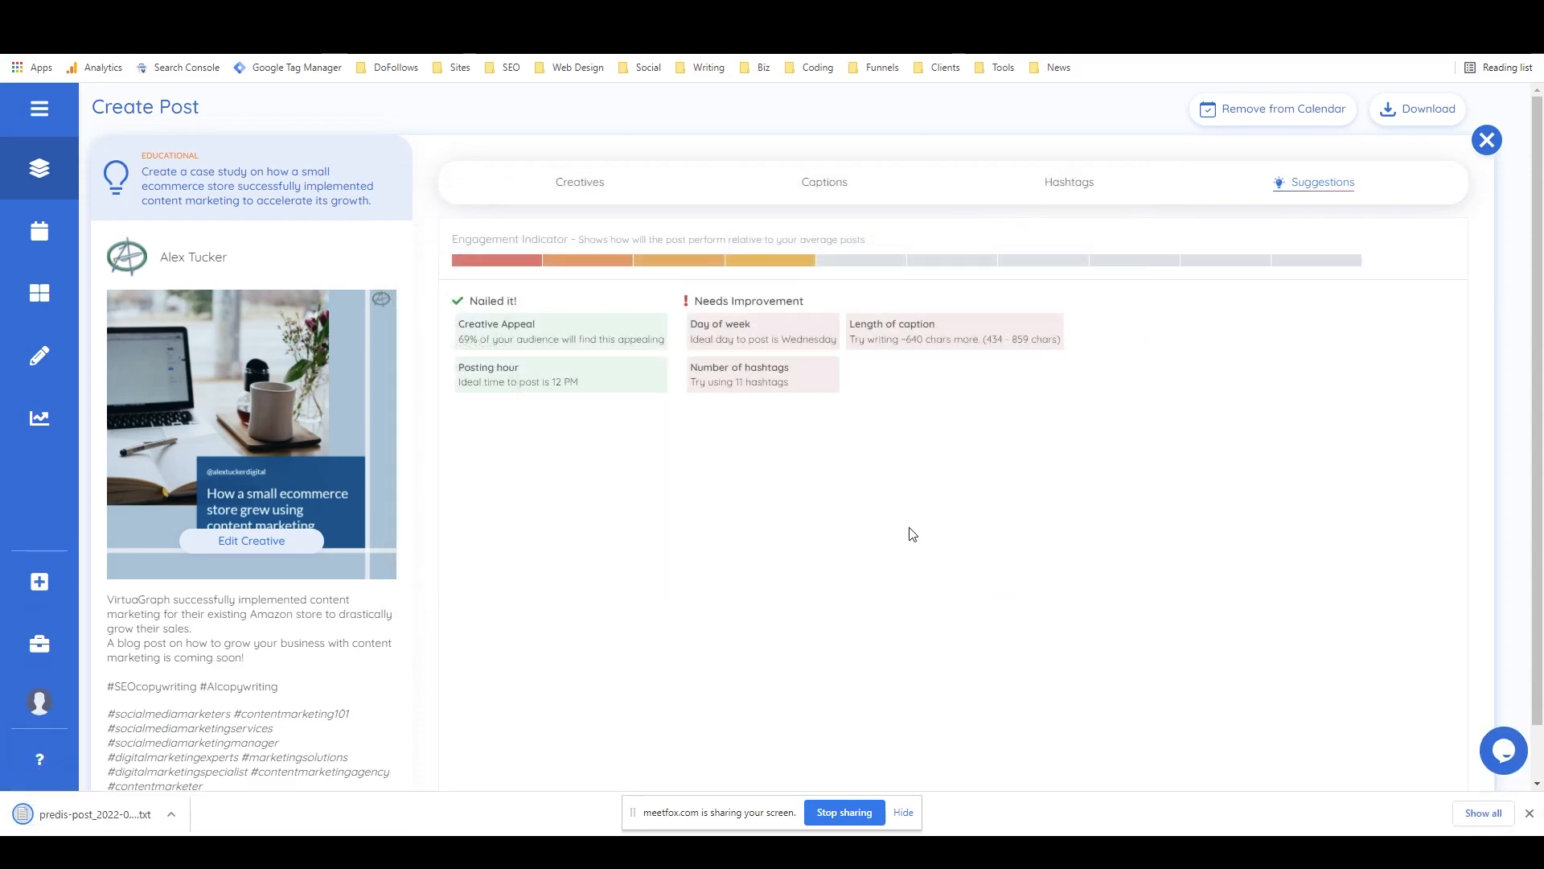
pyautogui.click(1529, 813)
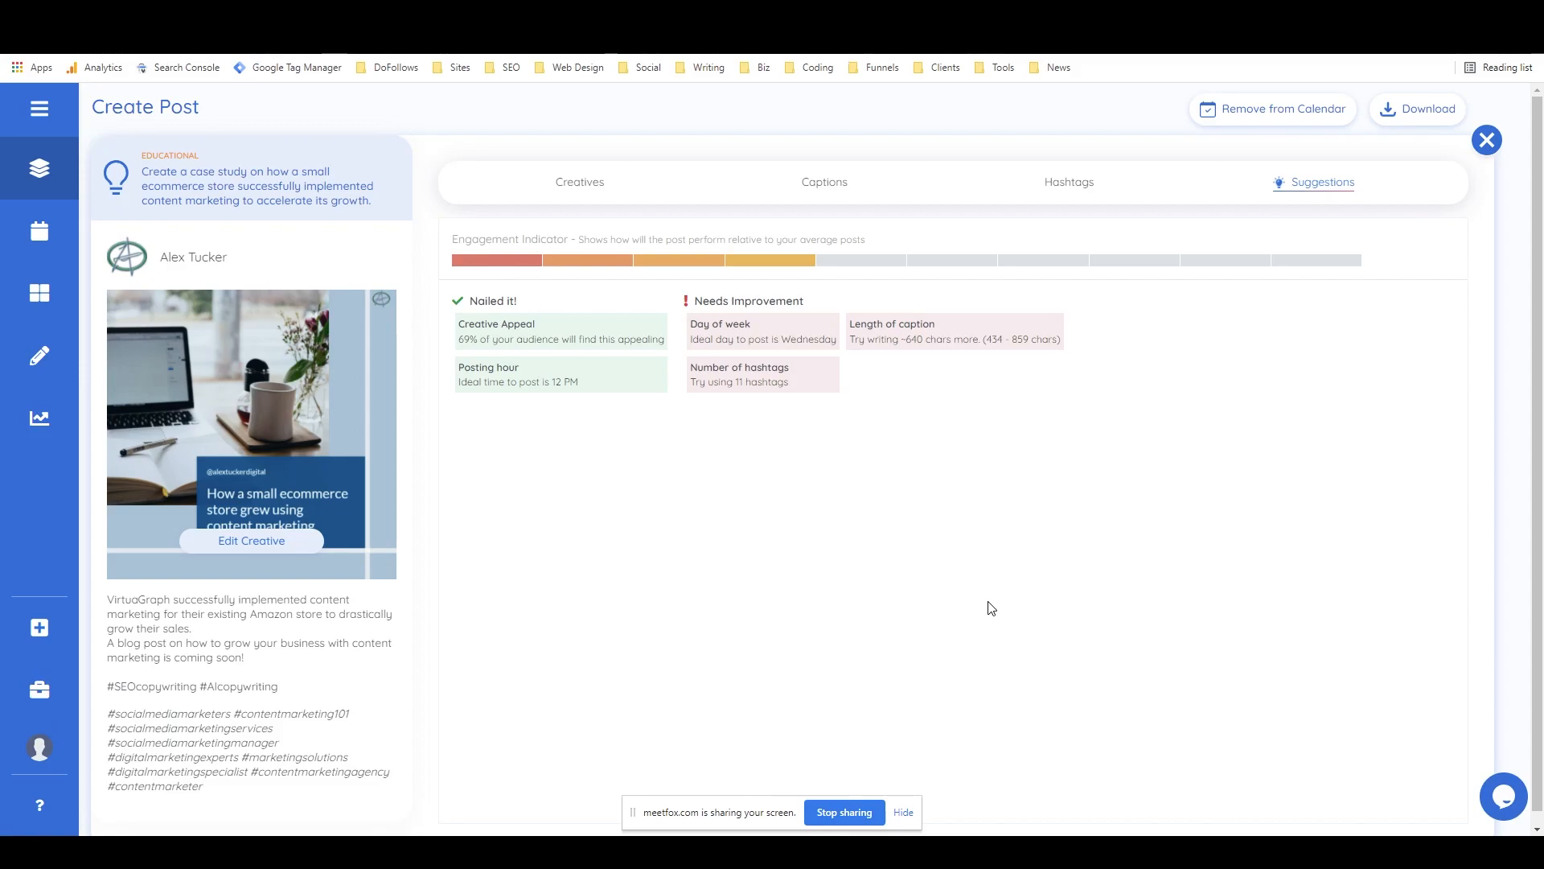
# Step: Reschedule the ecommerce case study post to Wednesday 1/19 in the Content Calendar
pyautogui.moveTo(4, 309)
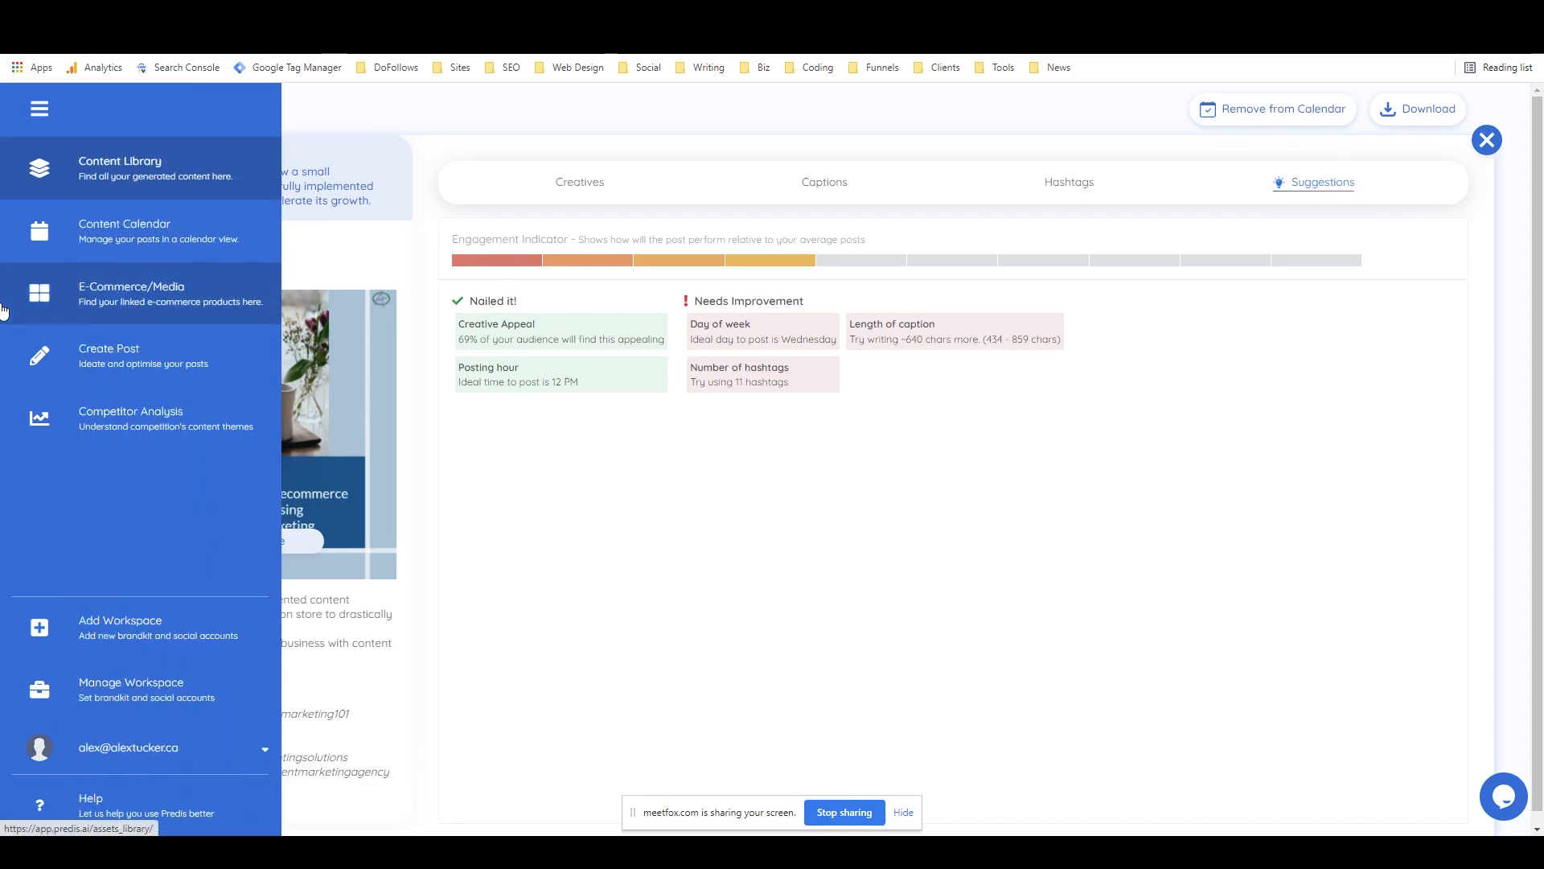
pyautogui.click(113, 248)
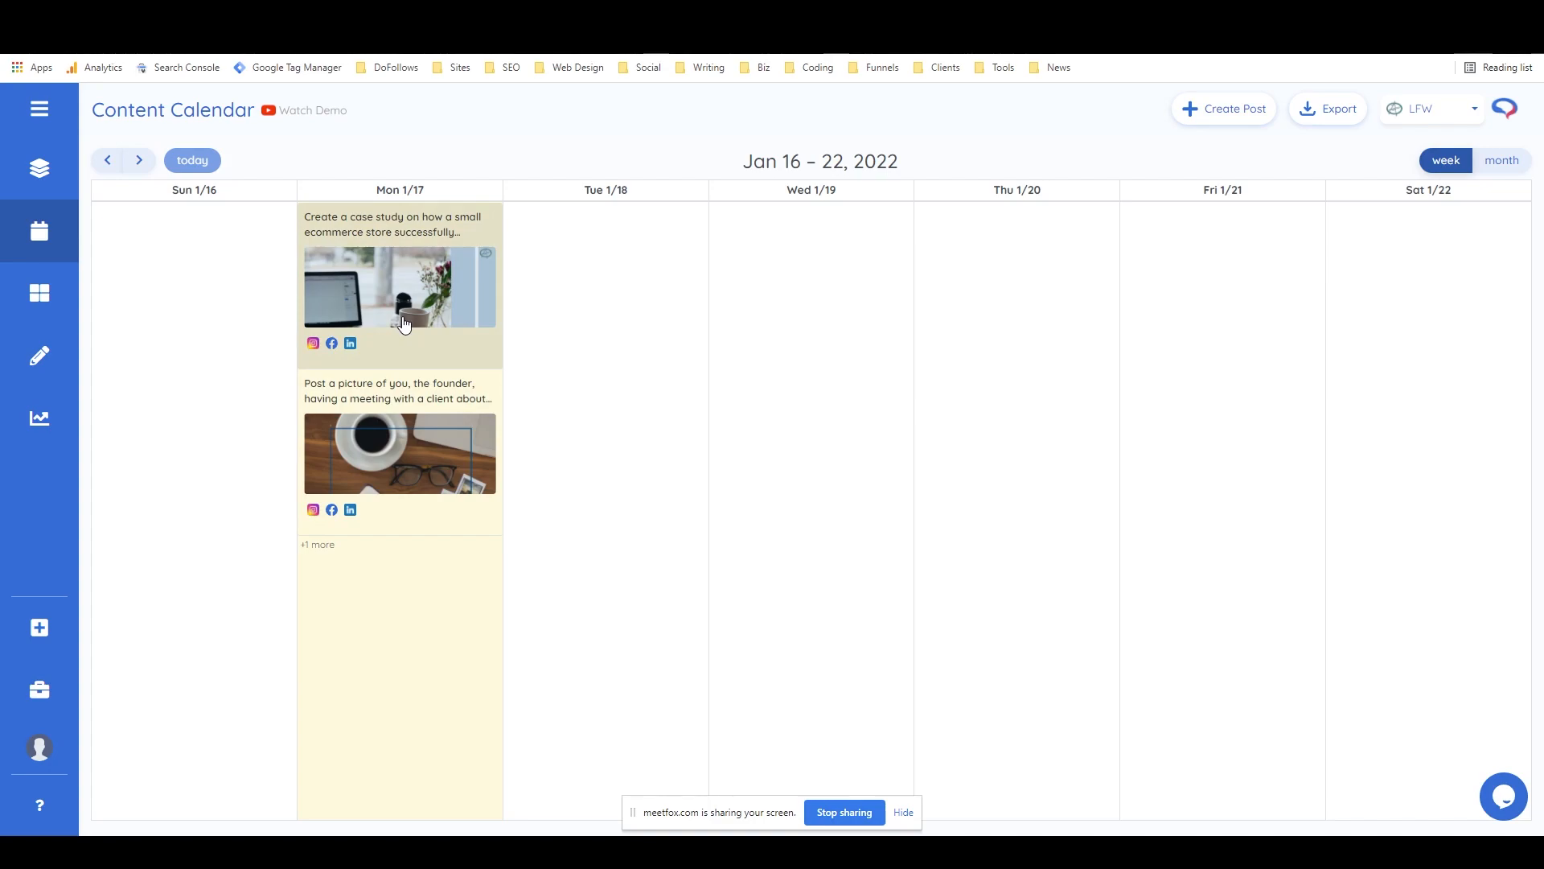
pyautogui.moveTo(380, 280); pyautogui.dragTo(842, 296)
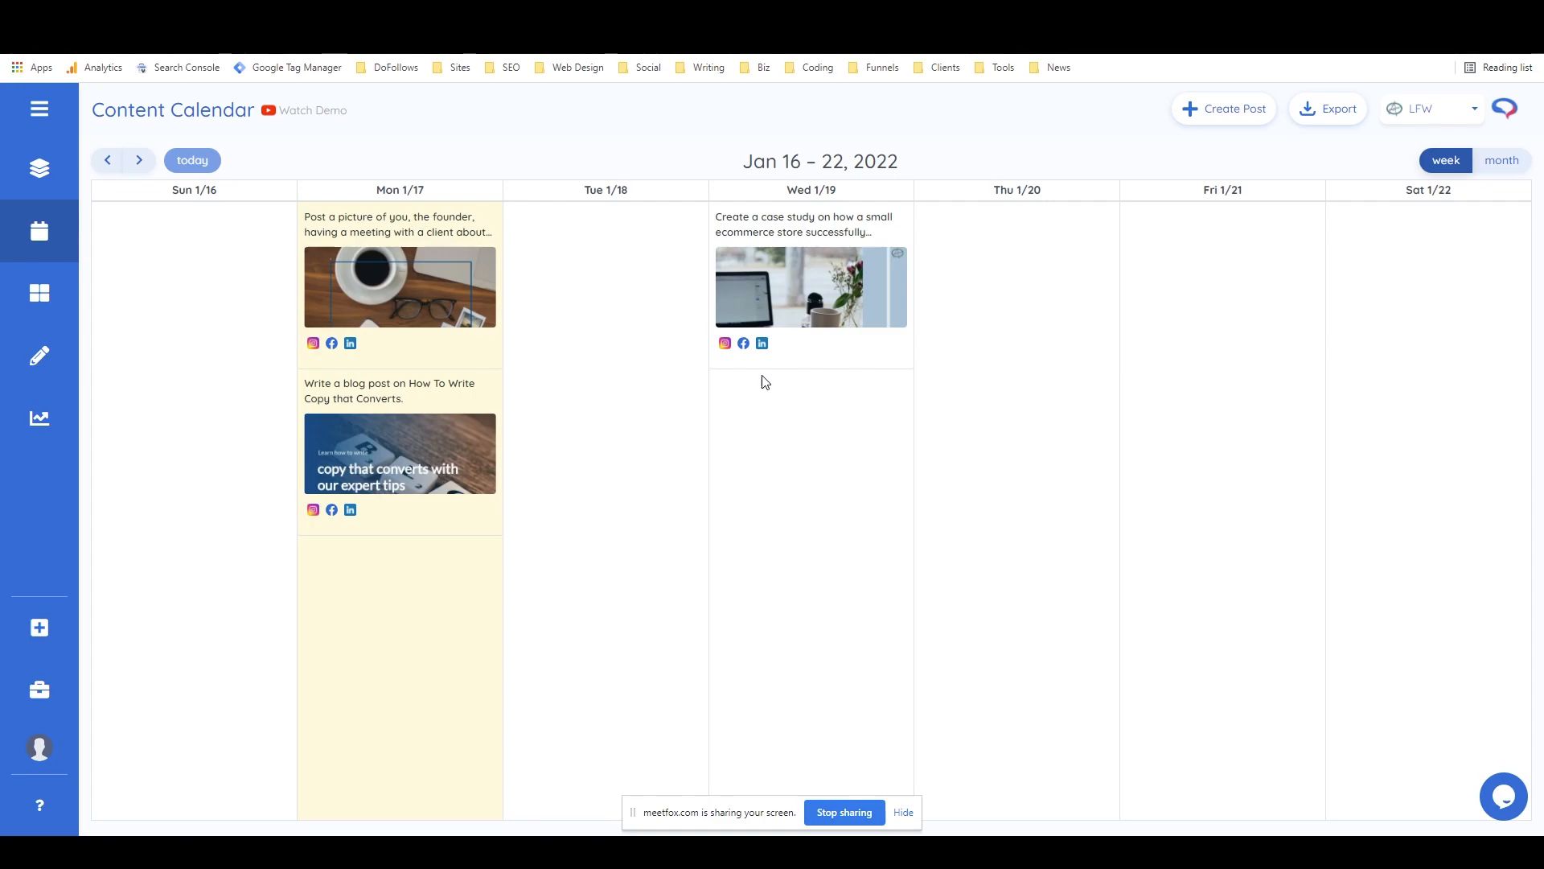
# Step: Export the calendar's post ideas for SocialBee, saving them as content_calendar_socialbee.csv
pyautogui.click(1332, 121)
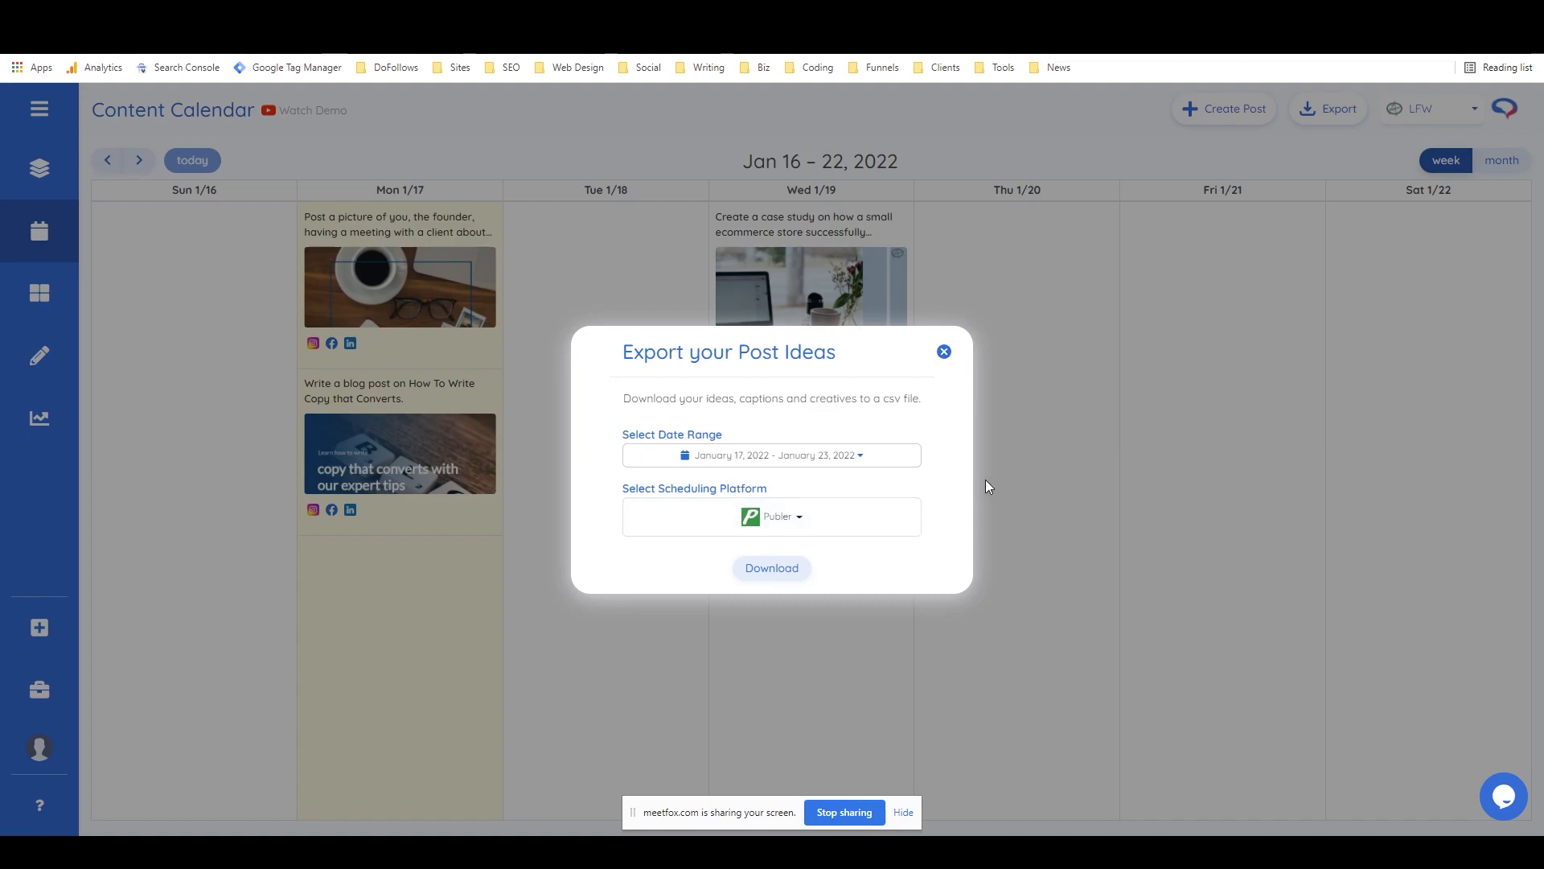
pyautogui.click(810, 521)
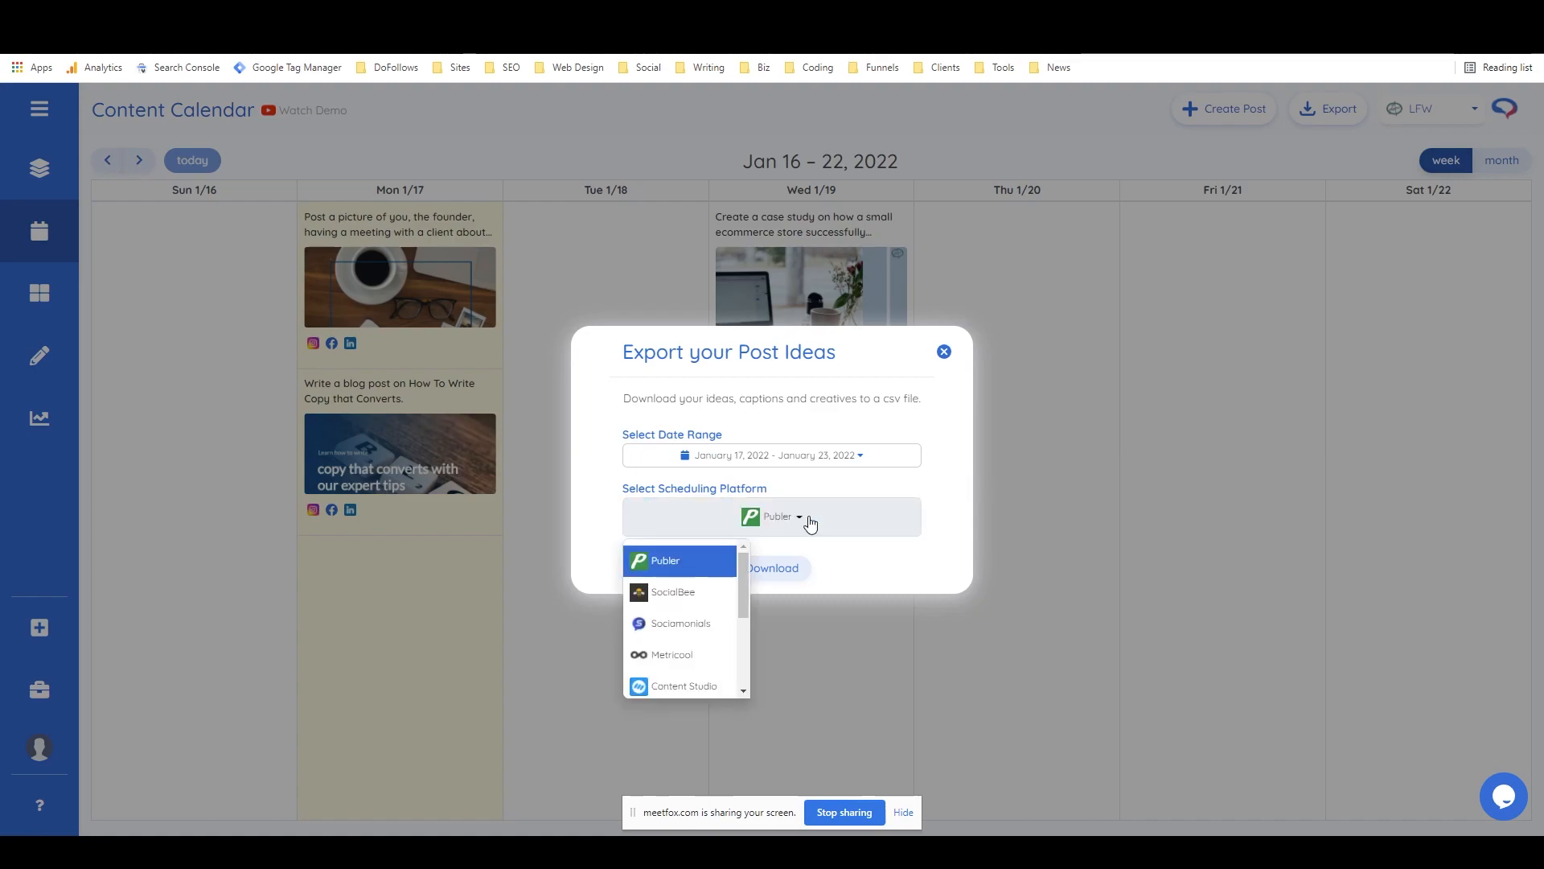
pyautogui.scroll(-5, 681, 615)
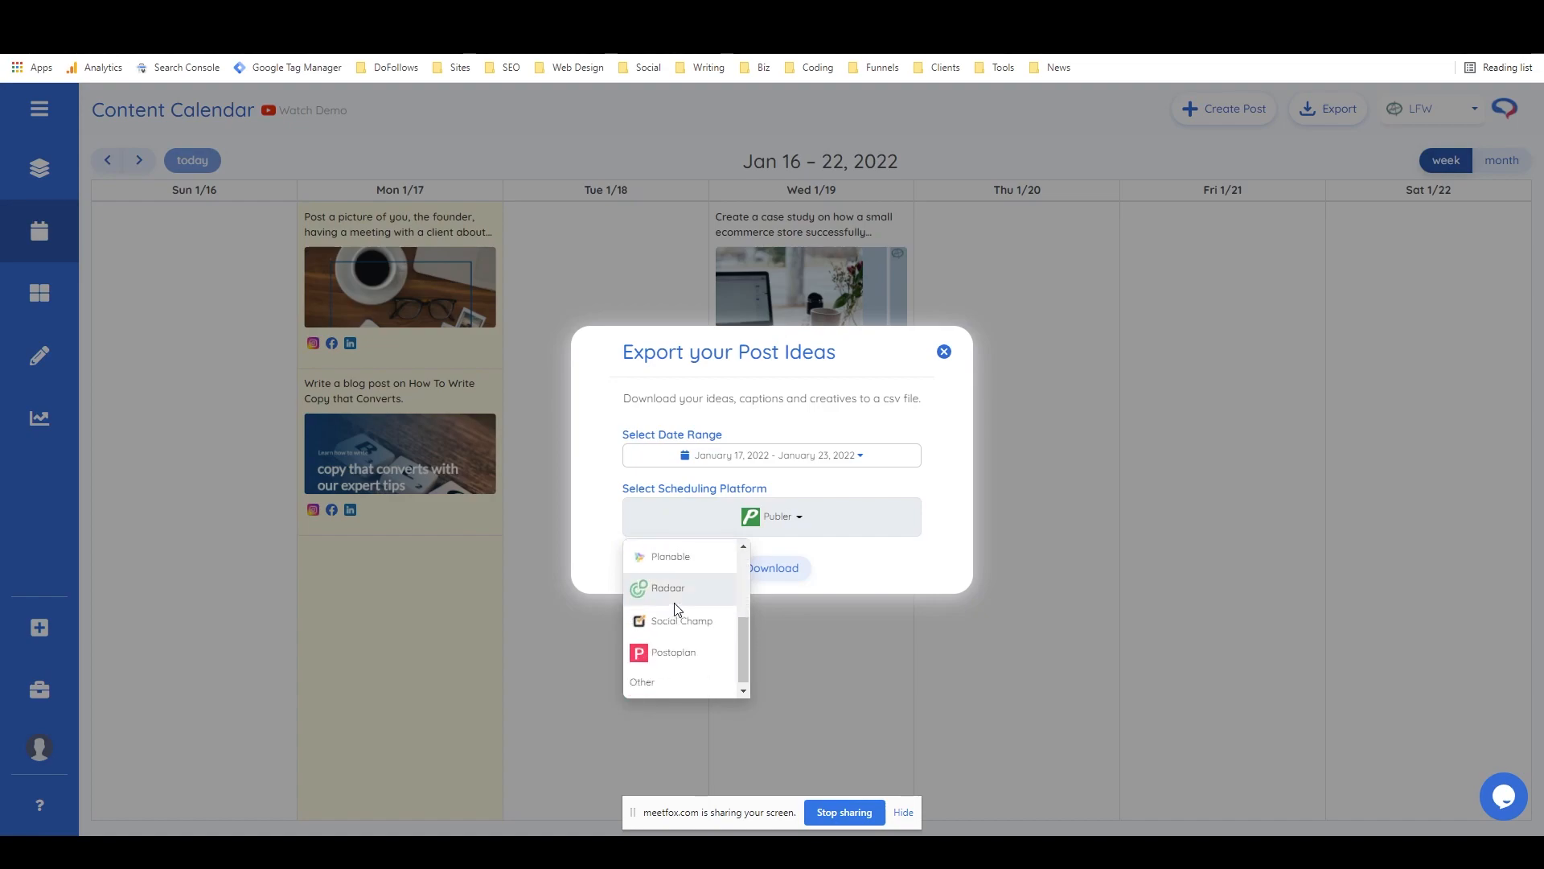
pyautogui.scroll(3, 688, 672)
pyautogui.scroll(2, 686, 645)
pyautogui.click(692, 600)
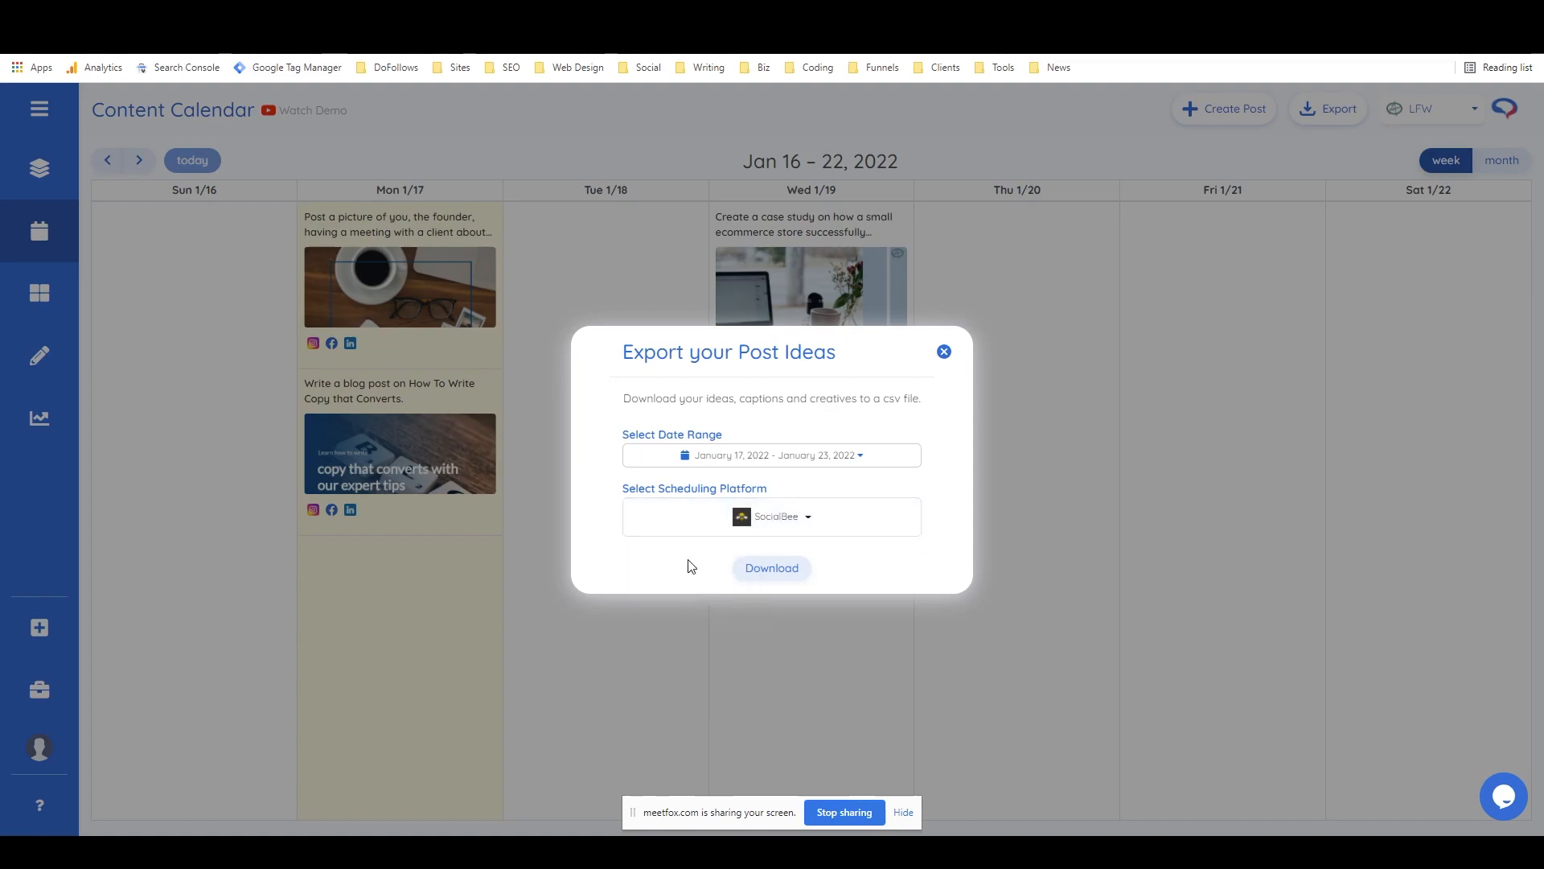
pyautogui.click(781, 574)
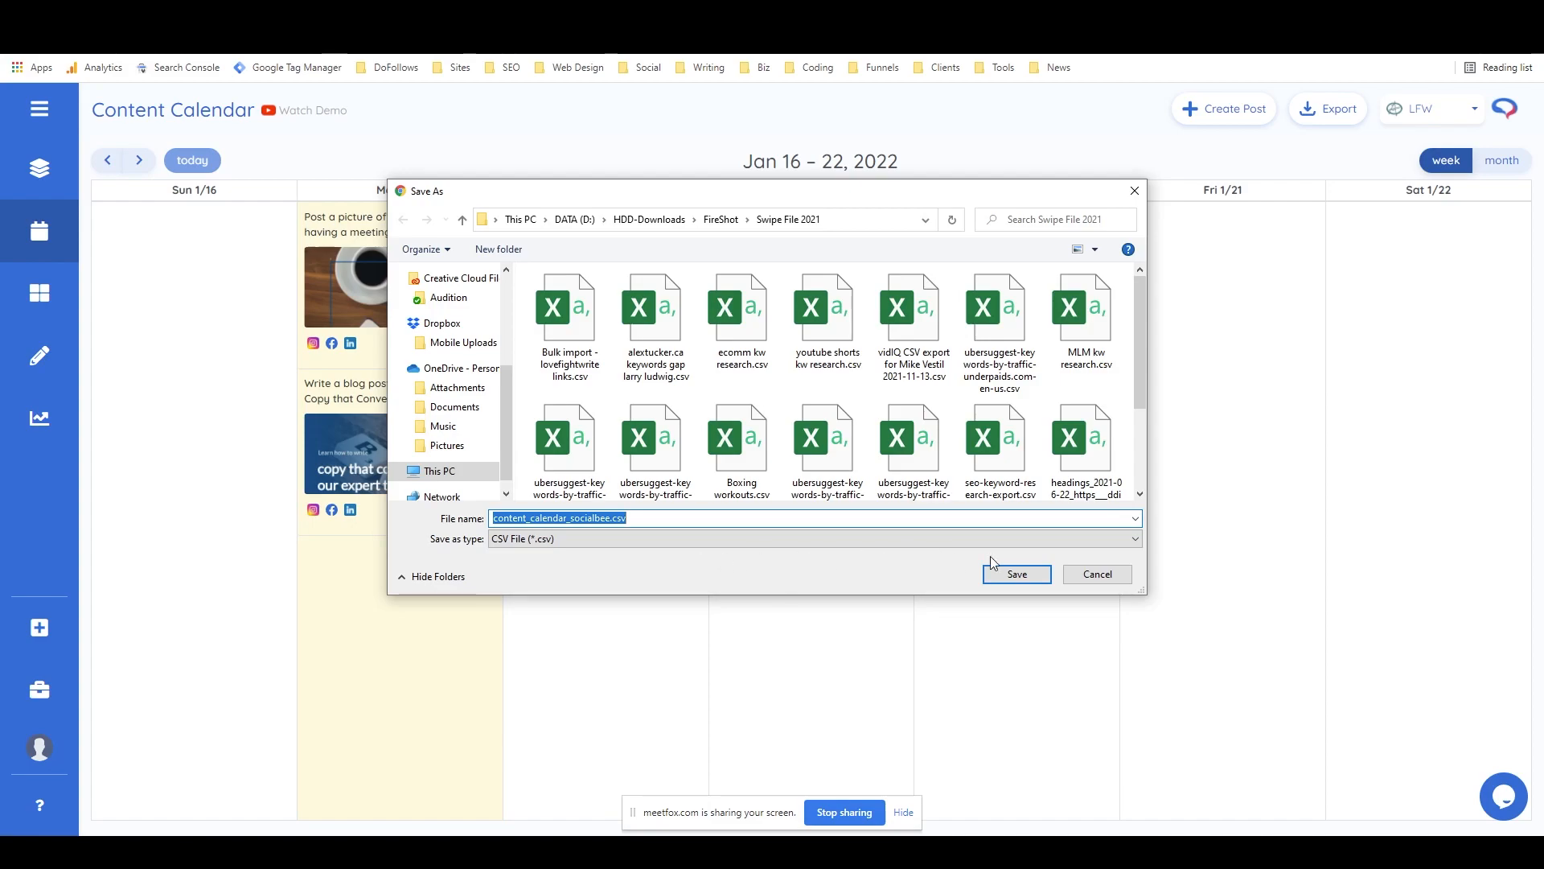
pyautogui.click(1010, 576)
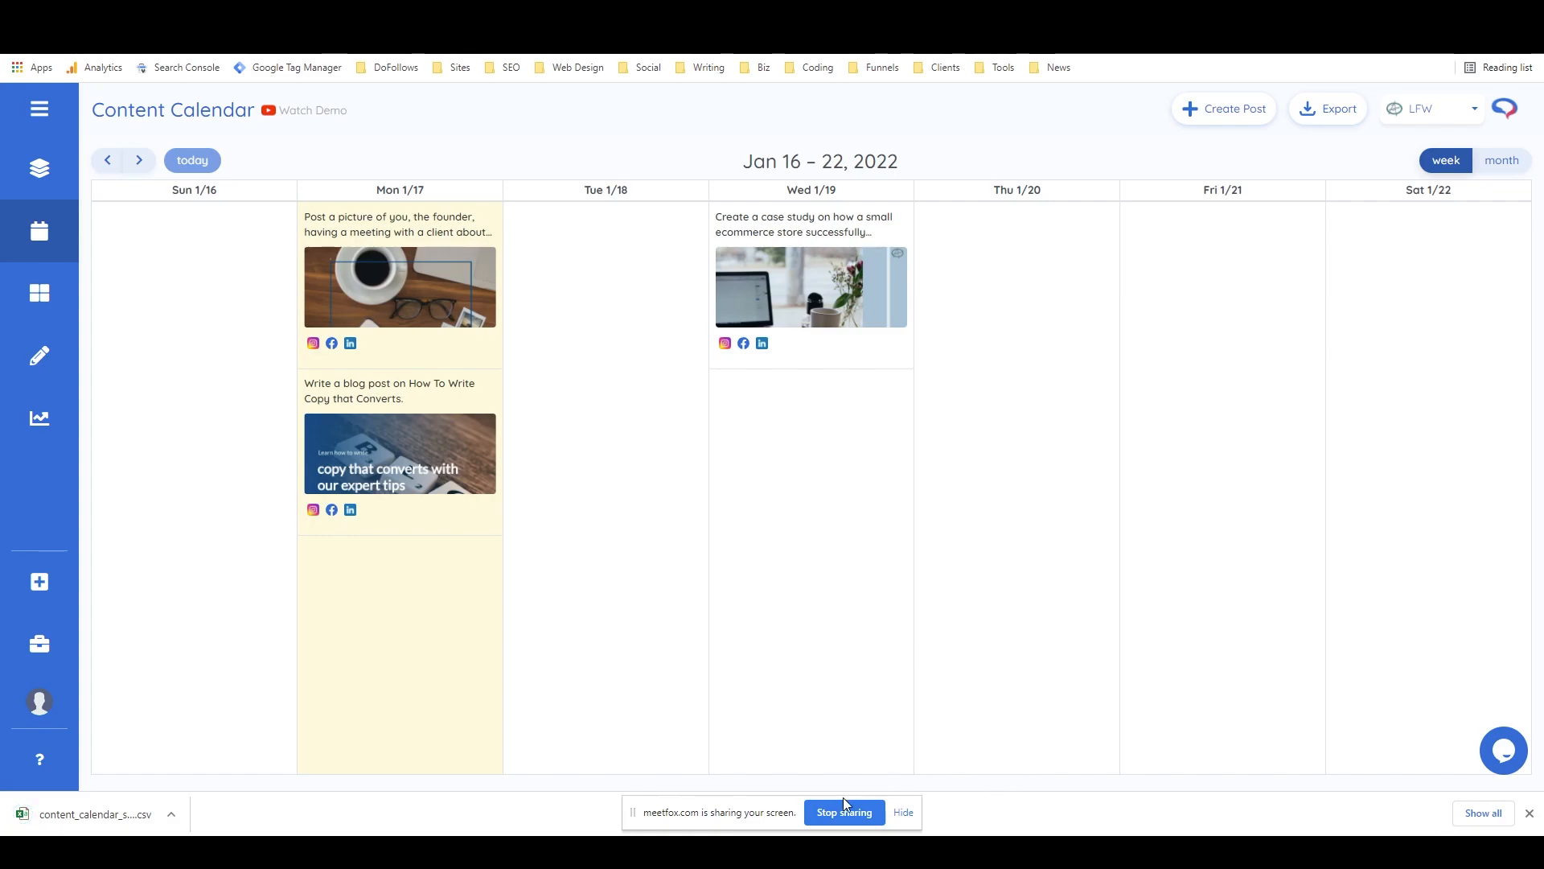
pyautogui.click(1529, 816)
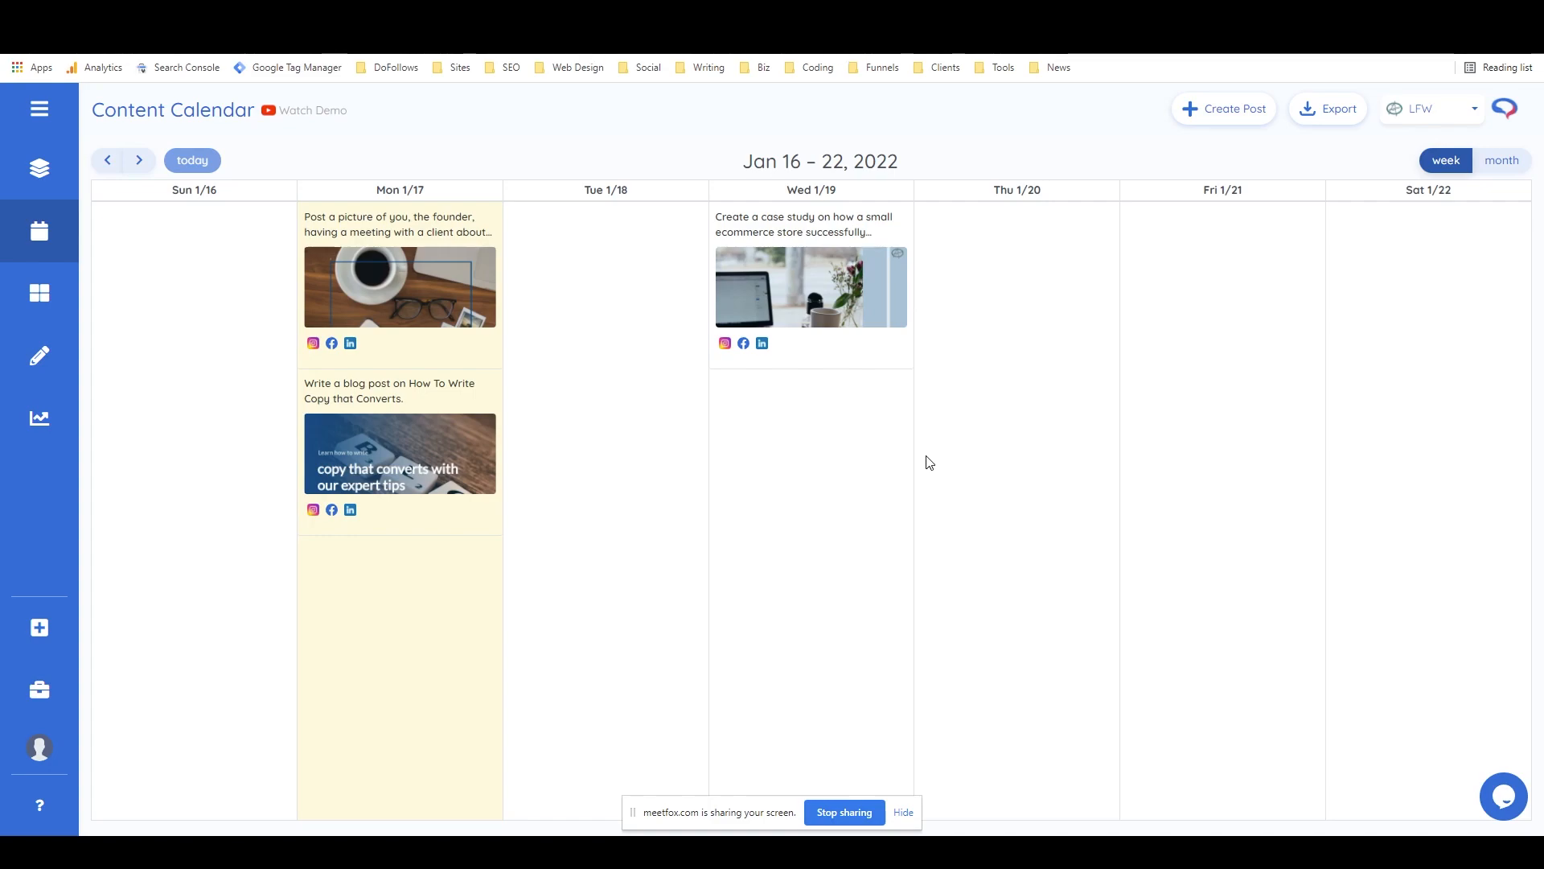
# Step: View the uploaded media assets, and save allbirds.com as the Shopify store URL in the workspace's integrations
pyautogui.moveTo(79, 285)
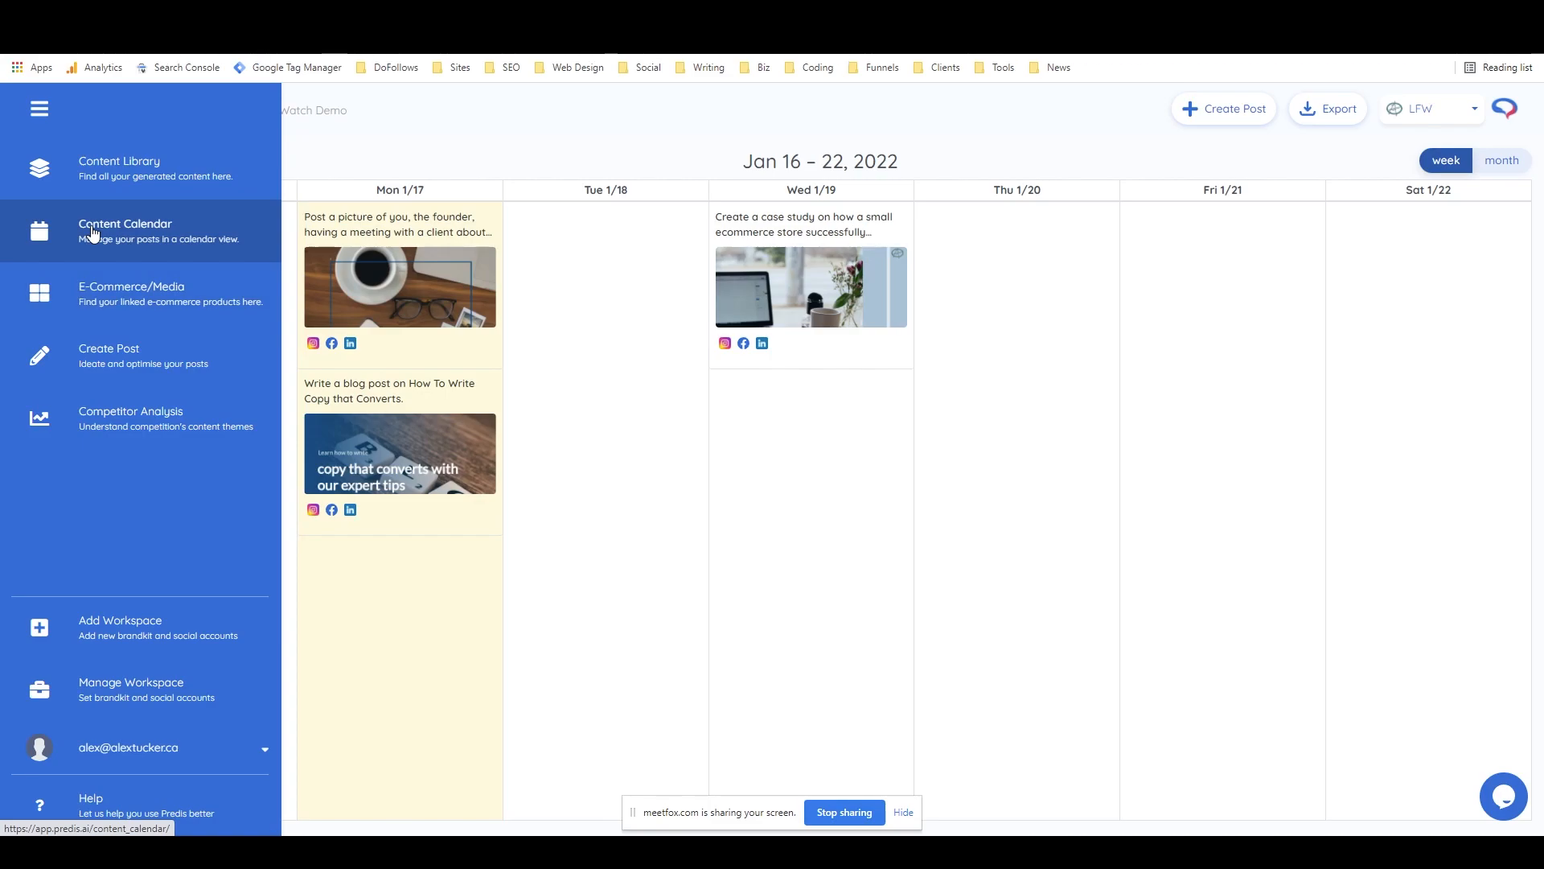
pyautogui.click(108, 303)
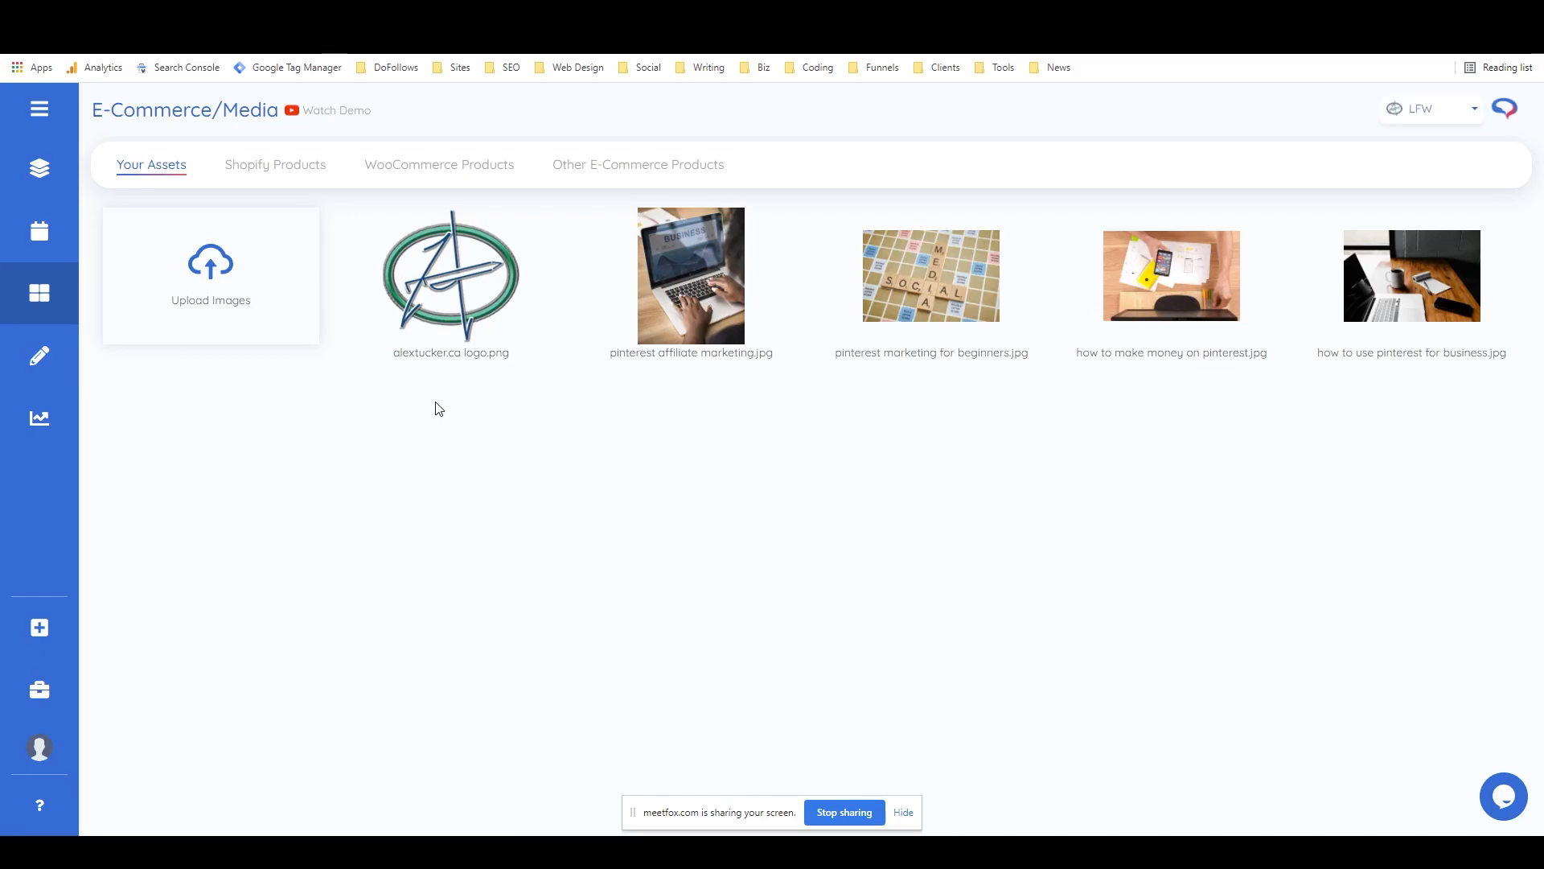
pyautogui.moveTo(11, 567)
pyautogui.click(127, 683)
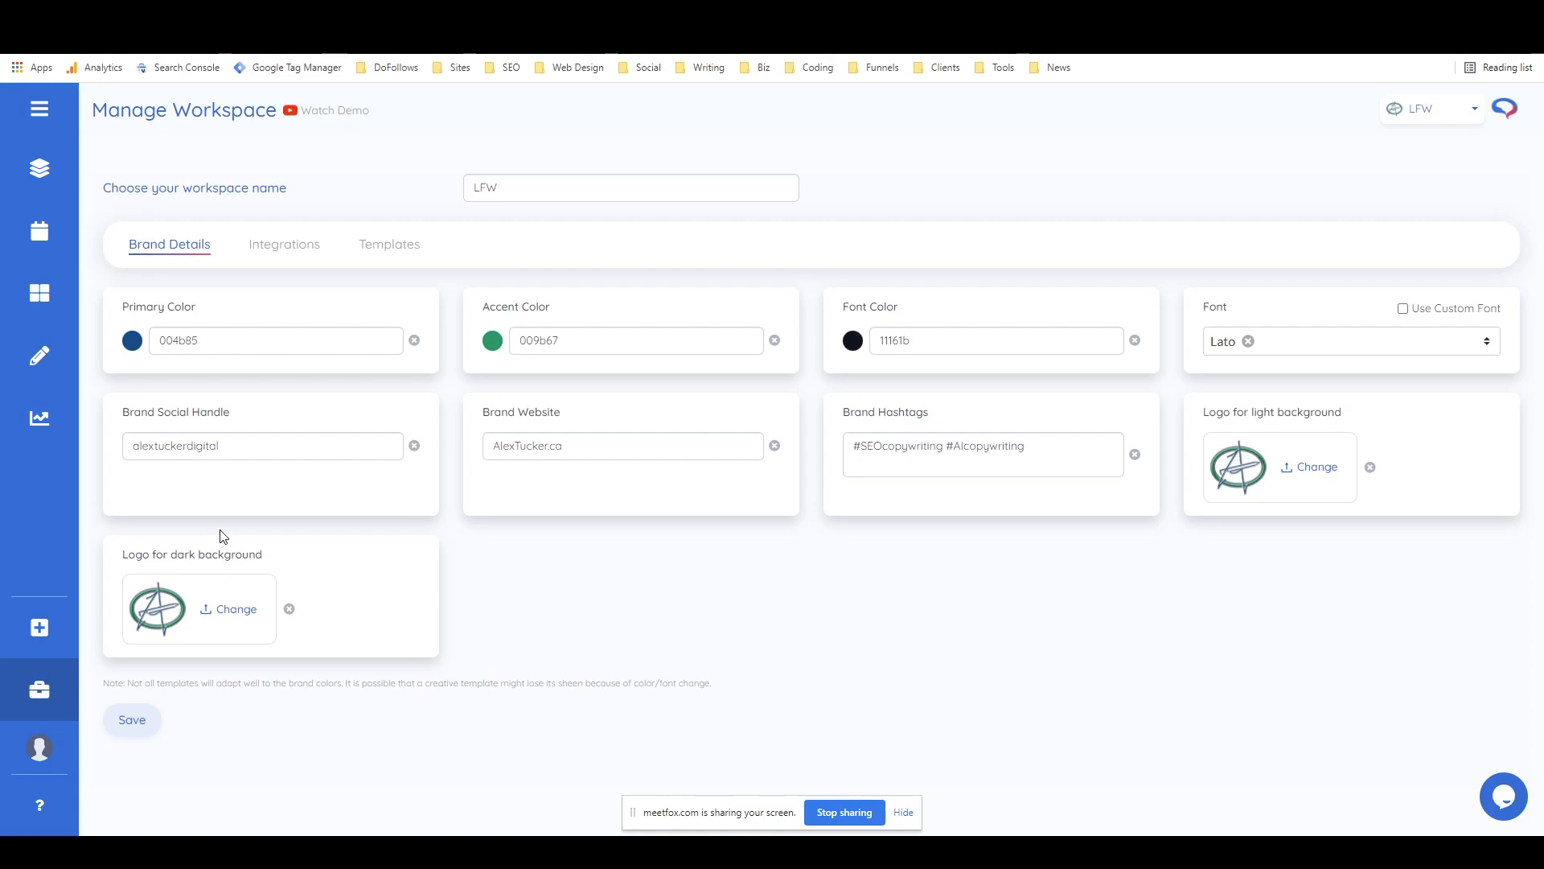
pyautogui.click(283, 256)
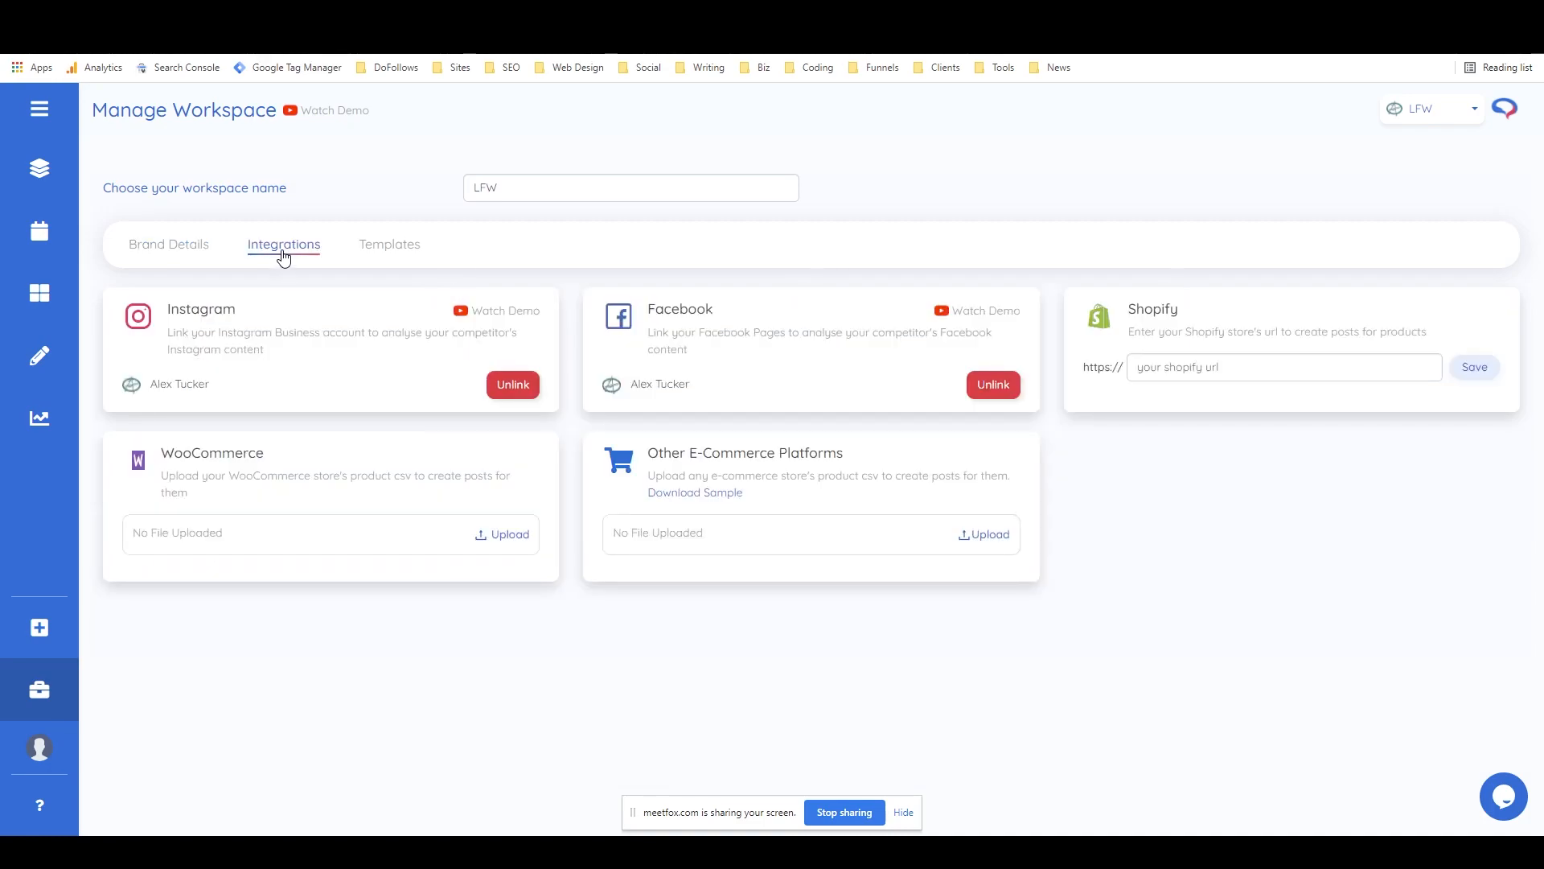
pyautogui.click(1187, 371)
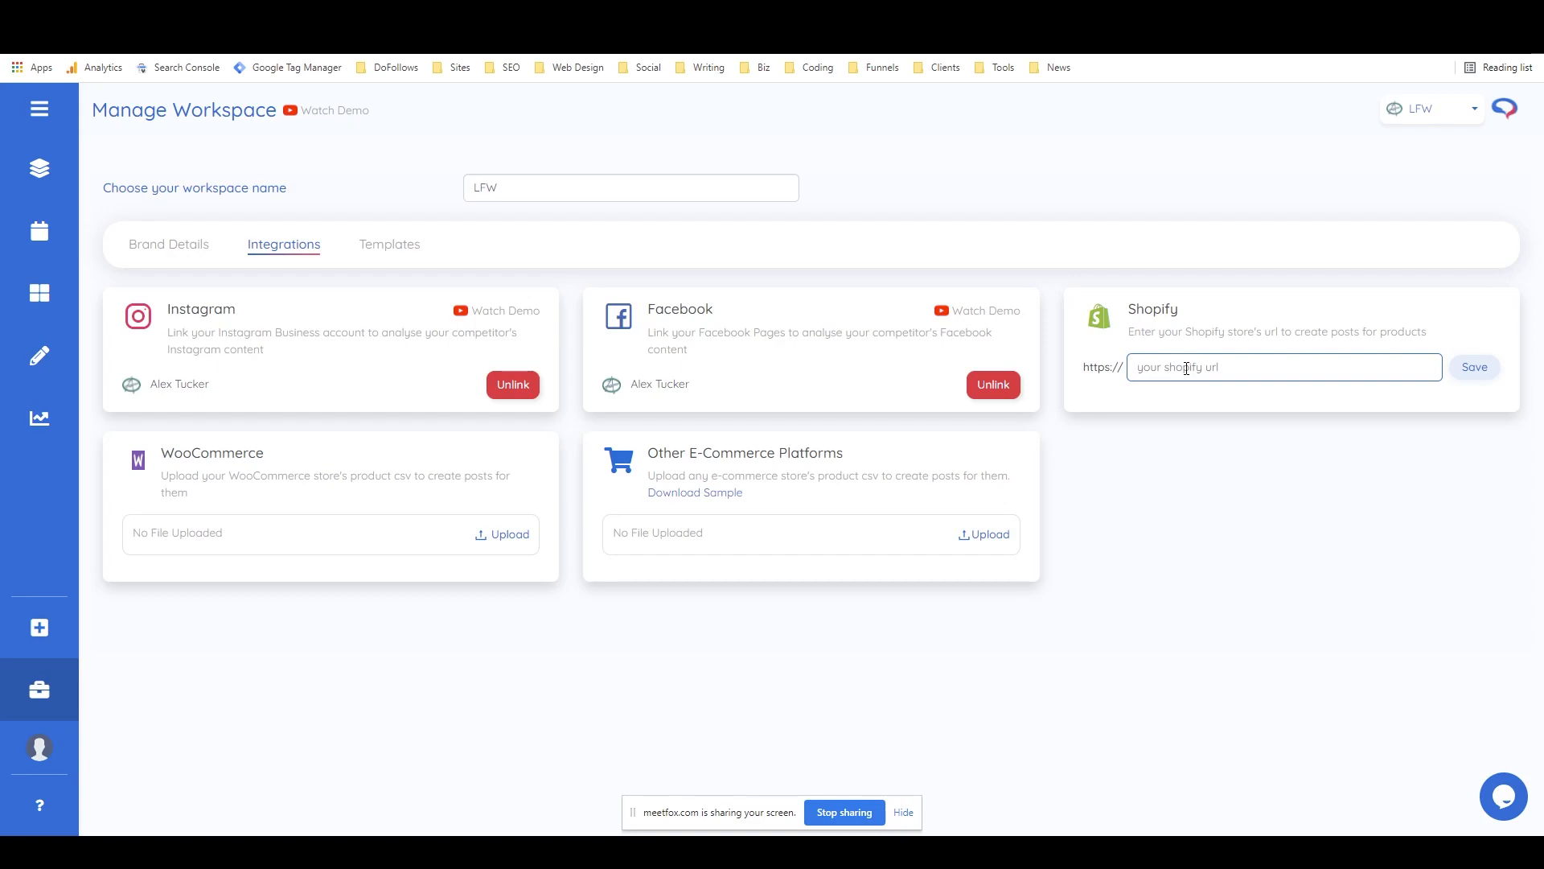
pyautogui.write('allbirds.com')
pyautogui.click(1476, 369)
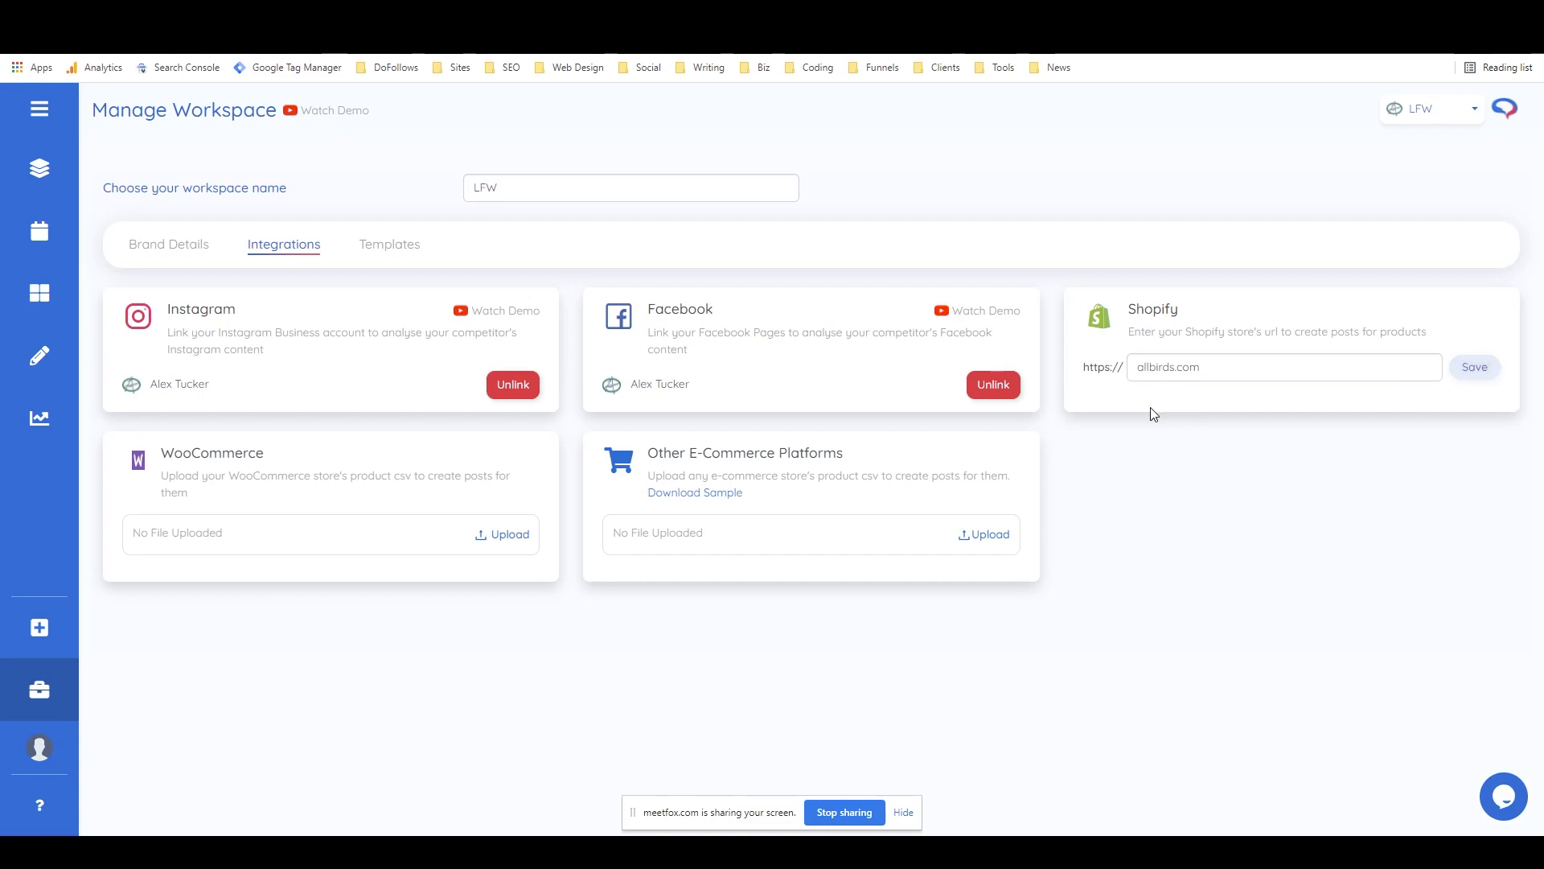
# Step: Open allbirds.com in a new browser tab with Canada as the shipping country, view the store, and return to the workspace
pyautogui.moveTo(1217, 362); pyautogui.dragTo(1107, 370)
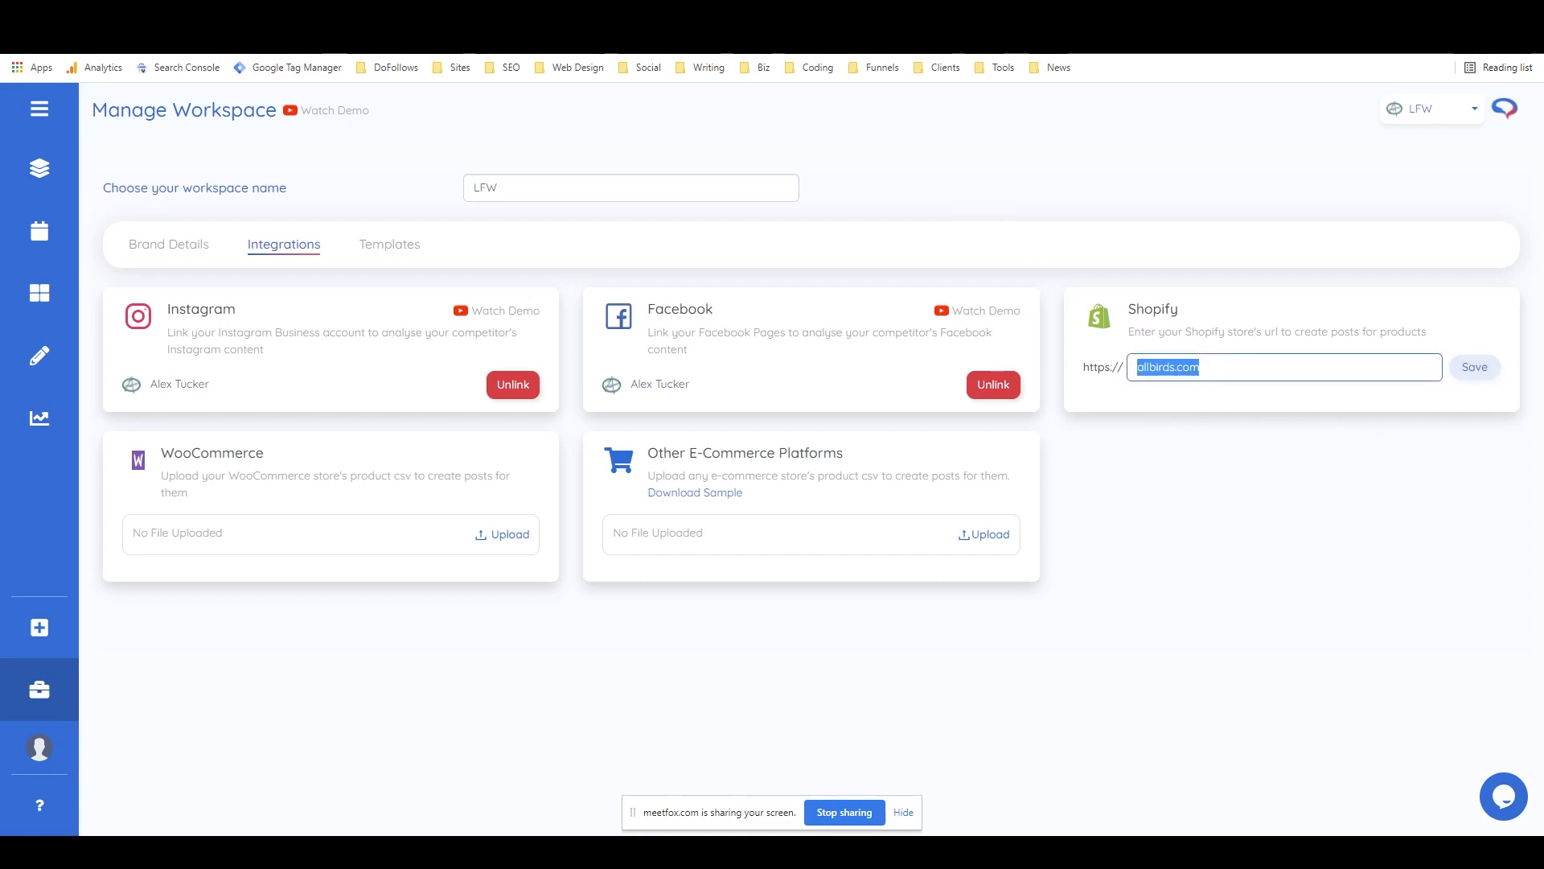
pyautogui.hotkey('ctrl', 'c')
pyautogui.hotkey('ctrl', 't')
pyautogui.hotkey('ctrl', 'v')
pyautogui.press('Return')
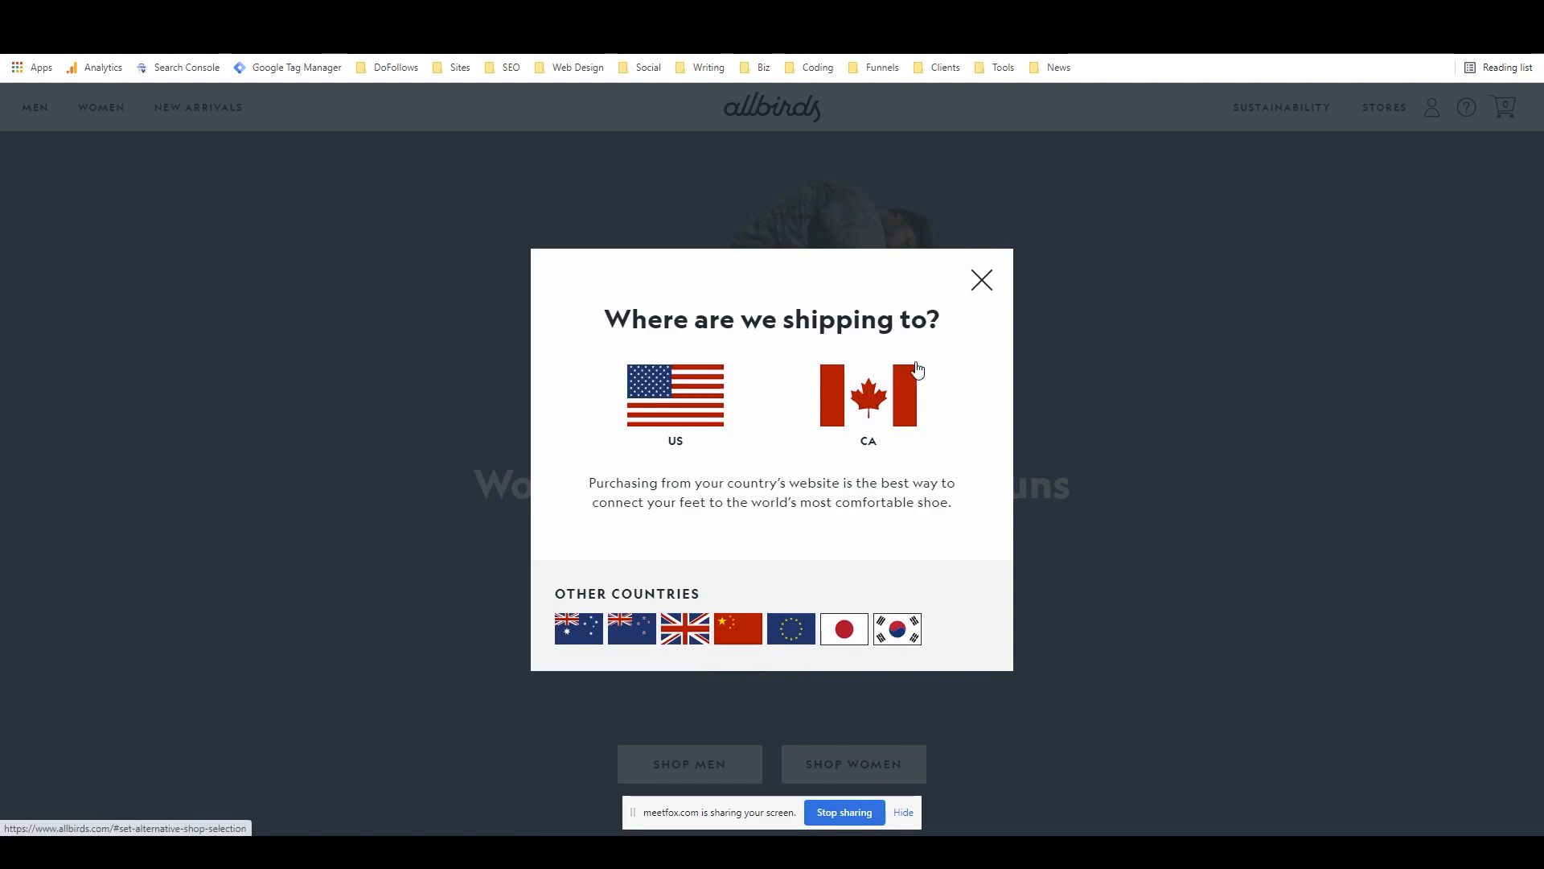
pyautogui.click(864, 389)
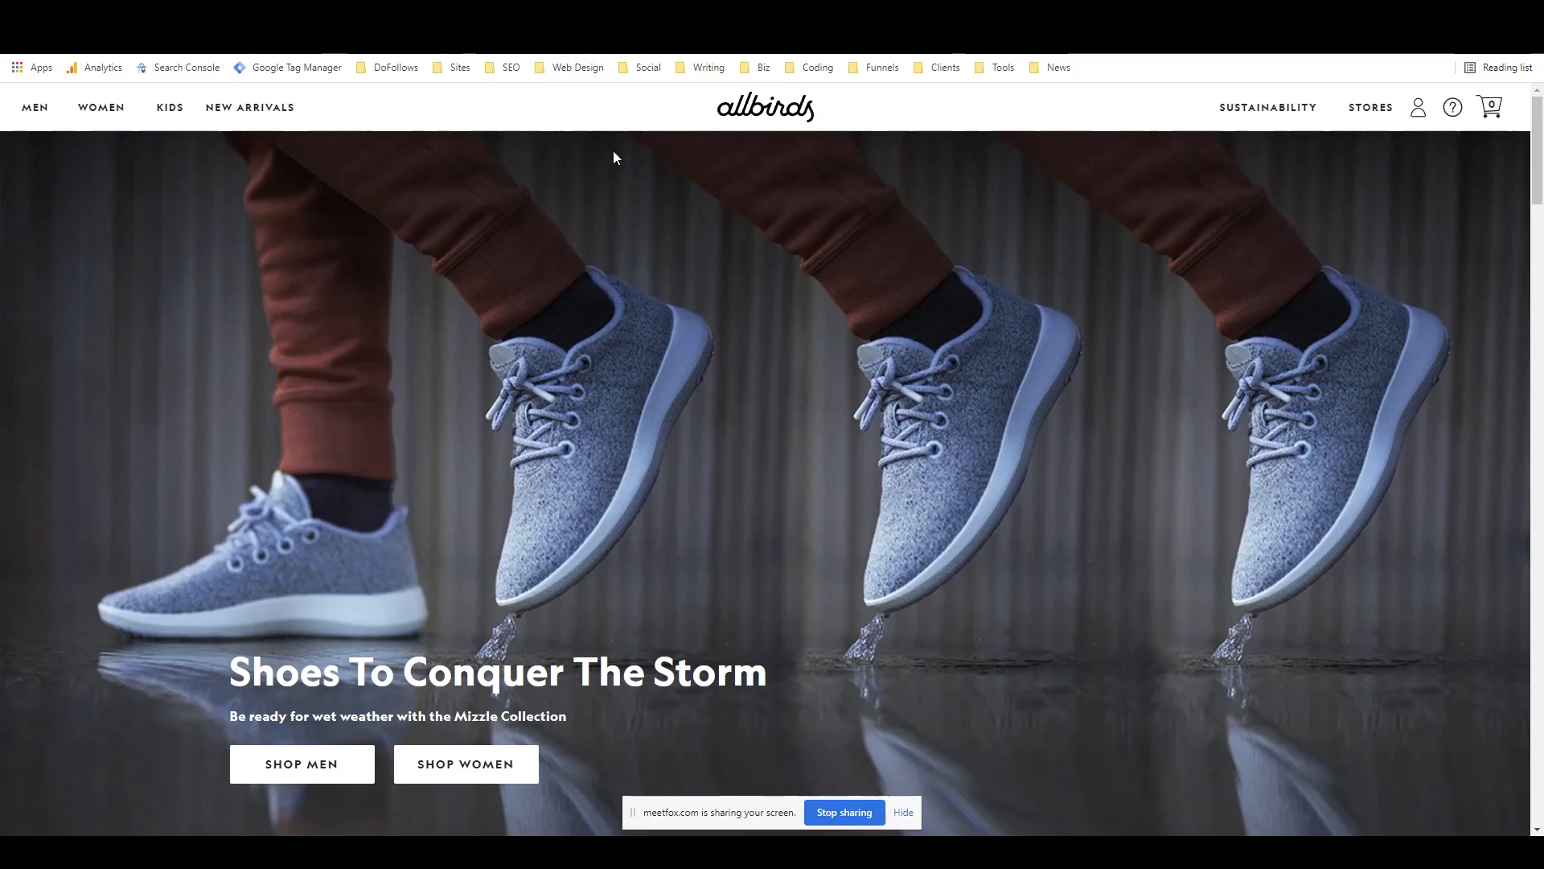
pyautogui.click(555, 12)
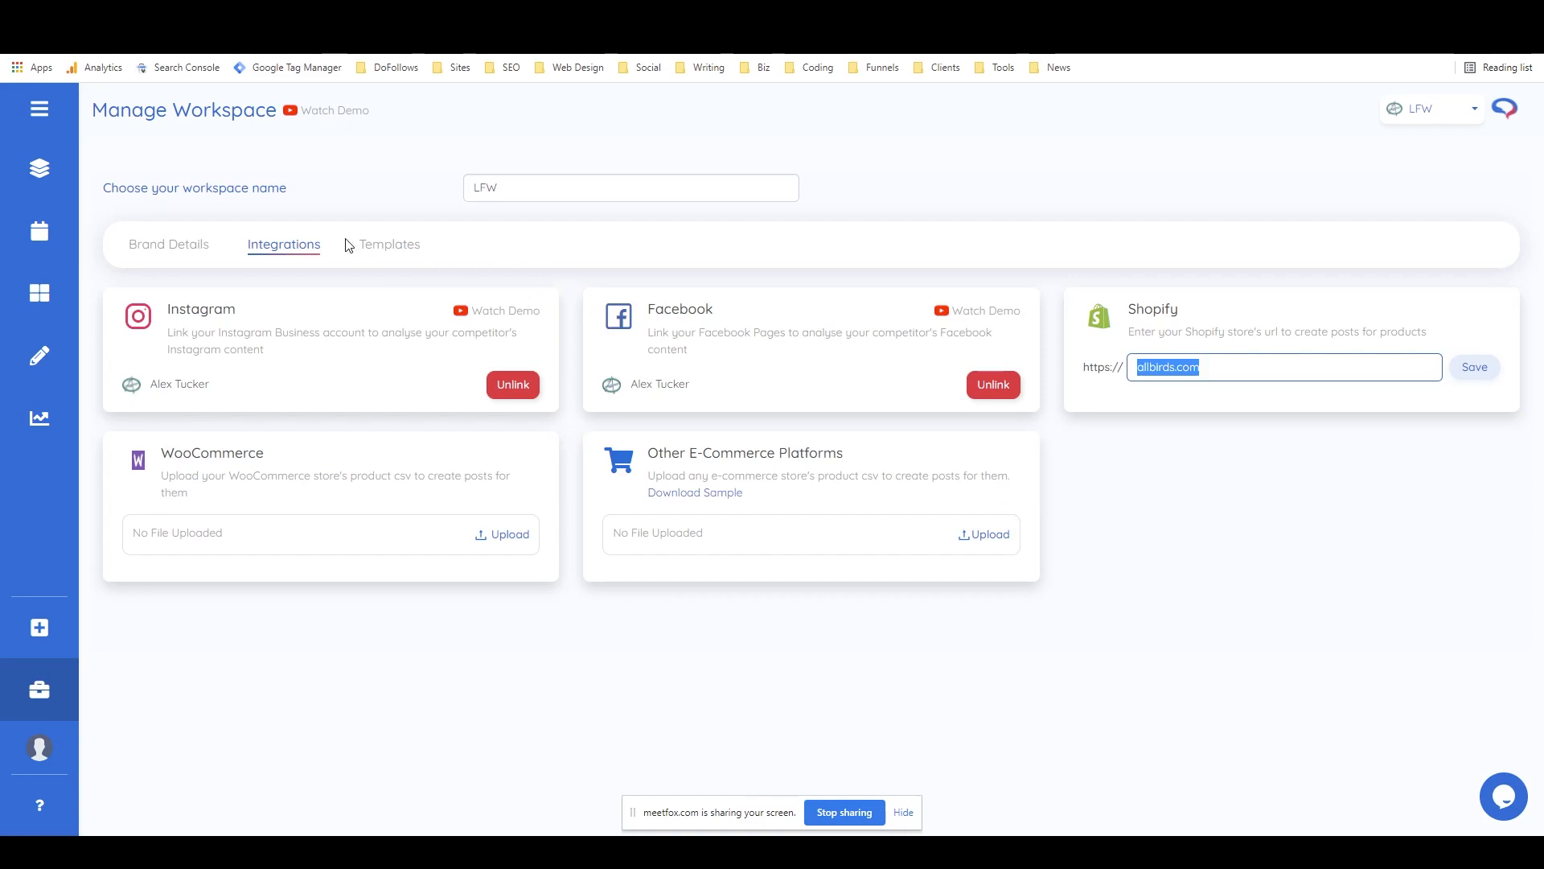
# Step: Generate one Promotional post and no Educational post for the Shopify product Women's Wool Runner Mizzles - Fuji (White Sole)
pyautogui.moveTo(72, 233)
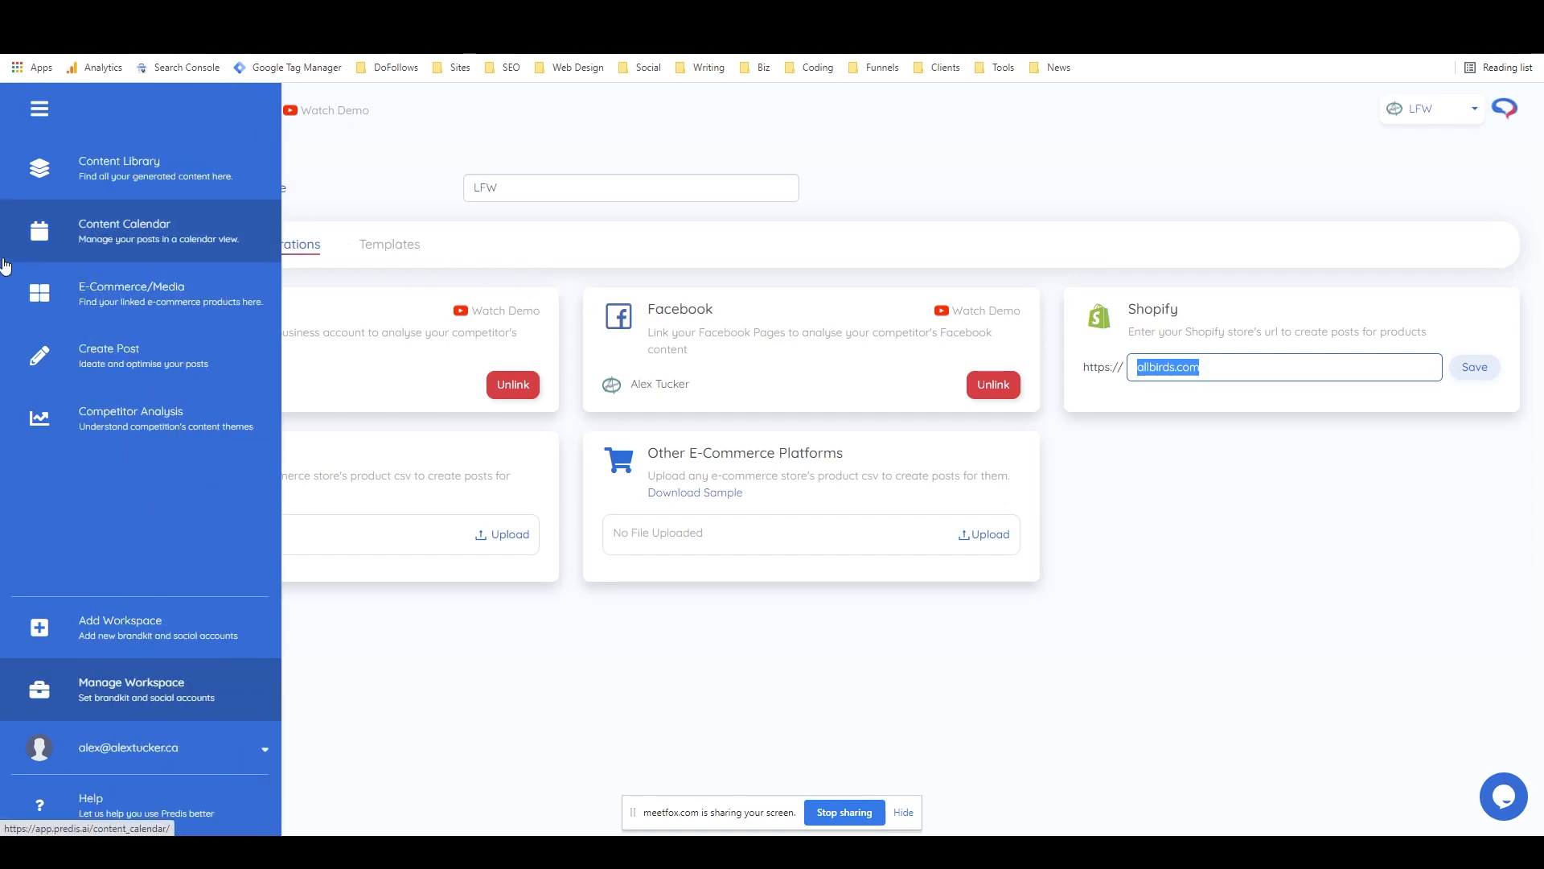
pyautogui.click(132, 294)
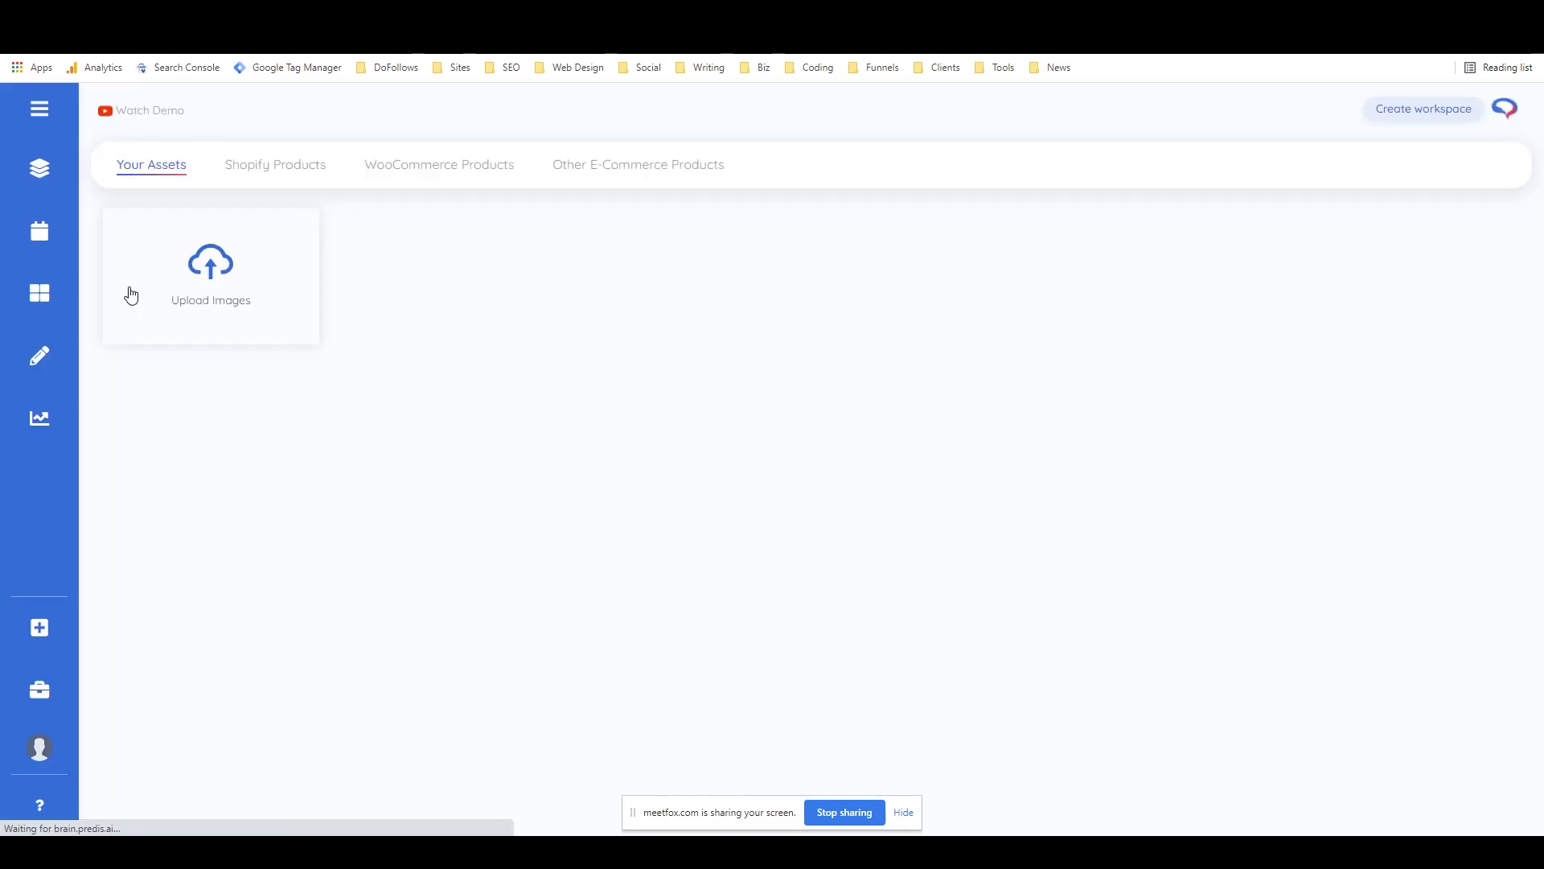
pyautogui.click(283, 174)
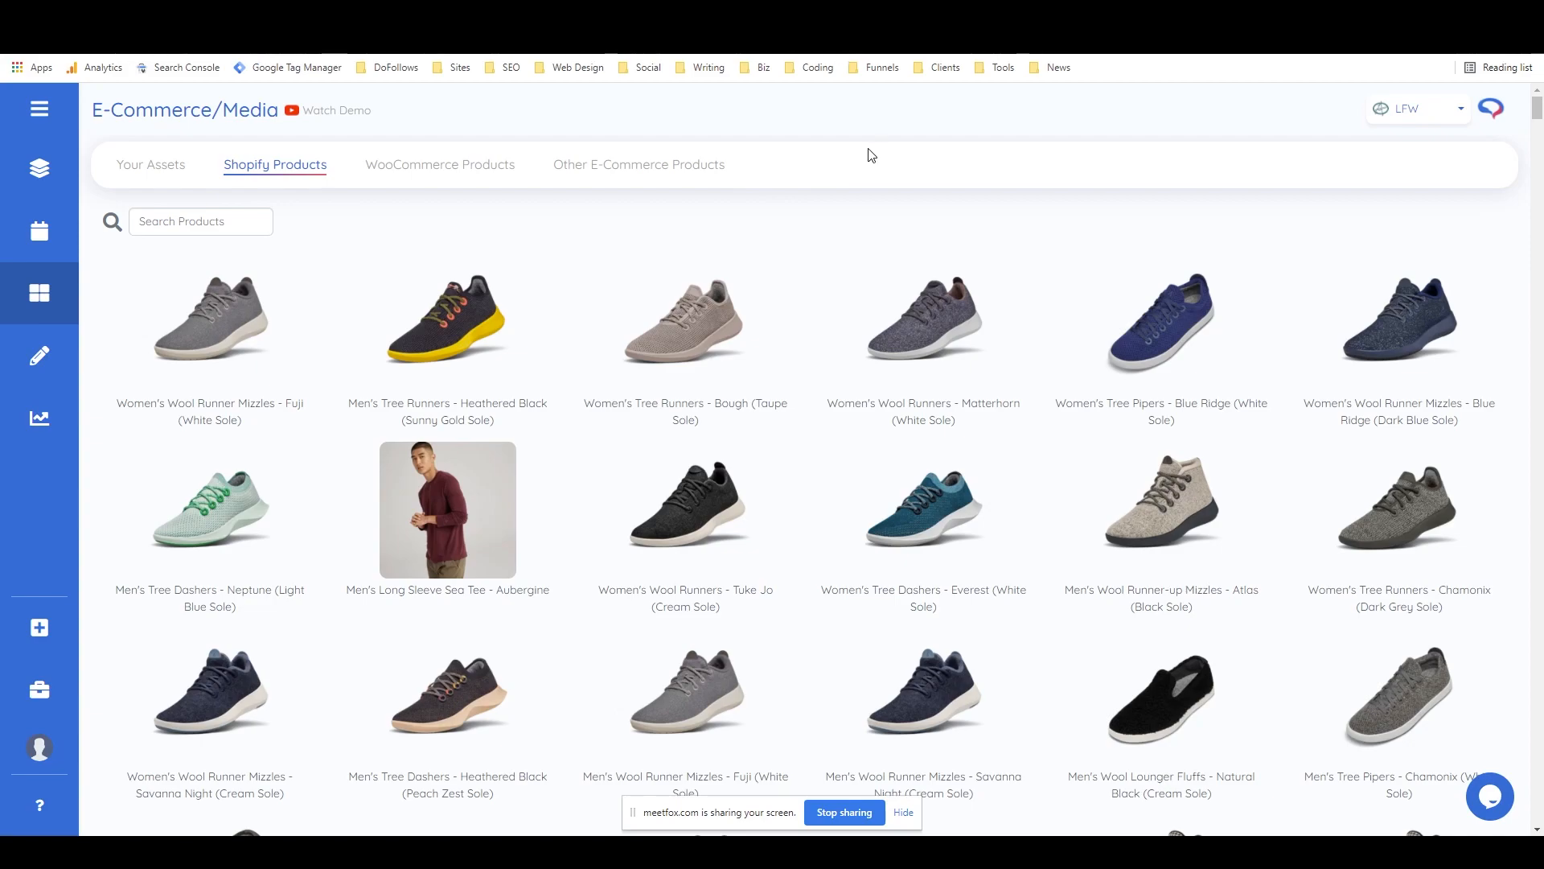
pyautogui.moveTo(224, 330)
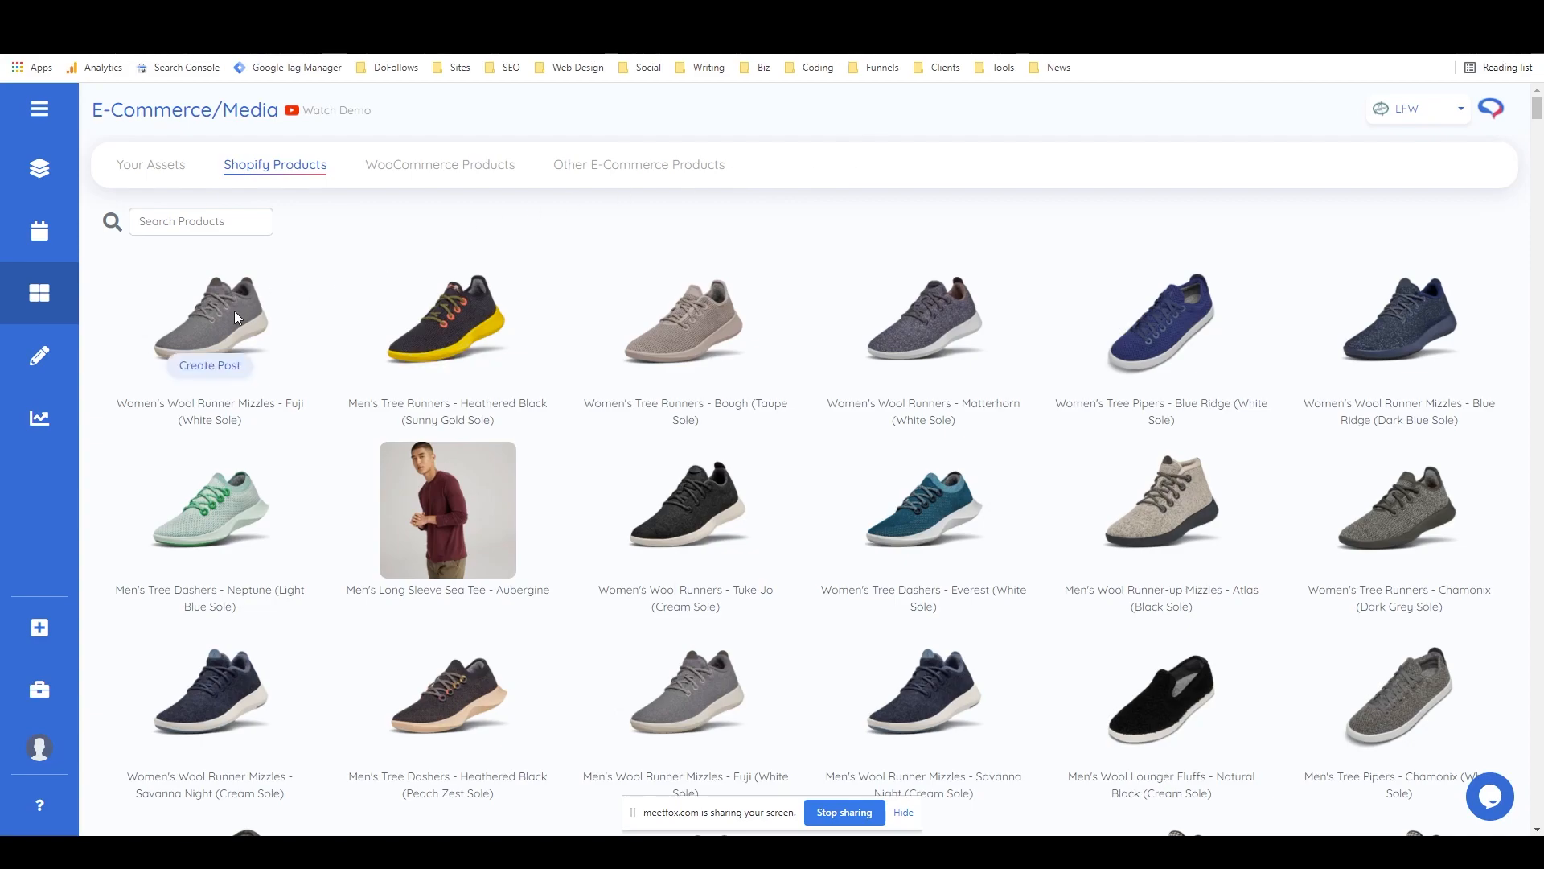
pyautogui.click(209, 368)
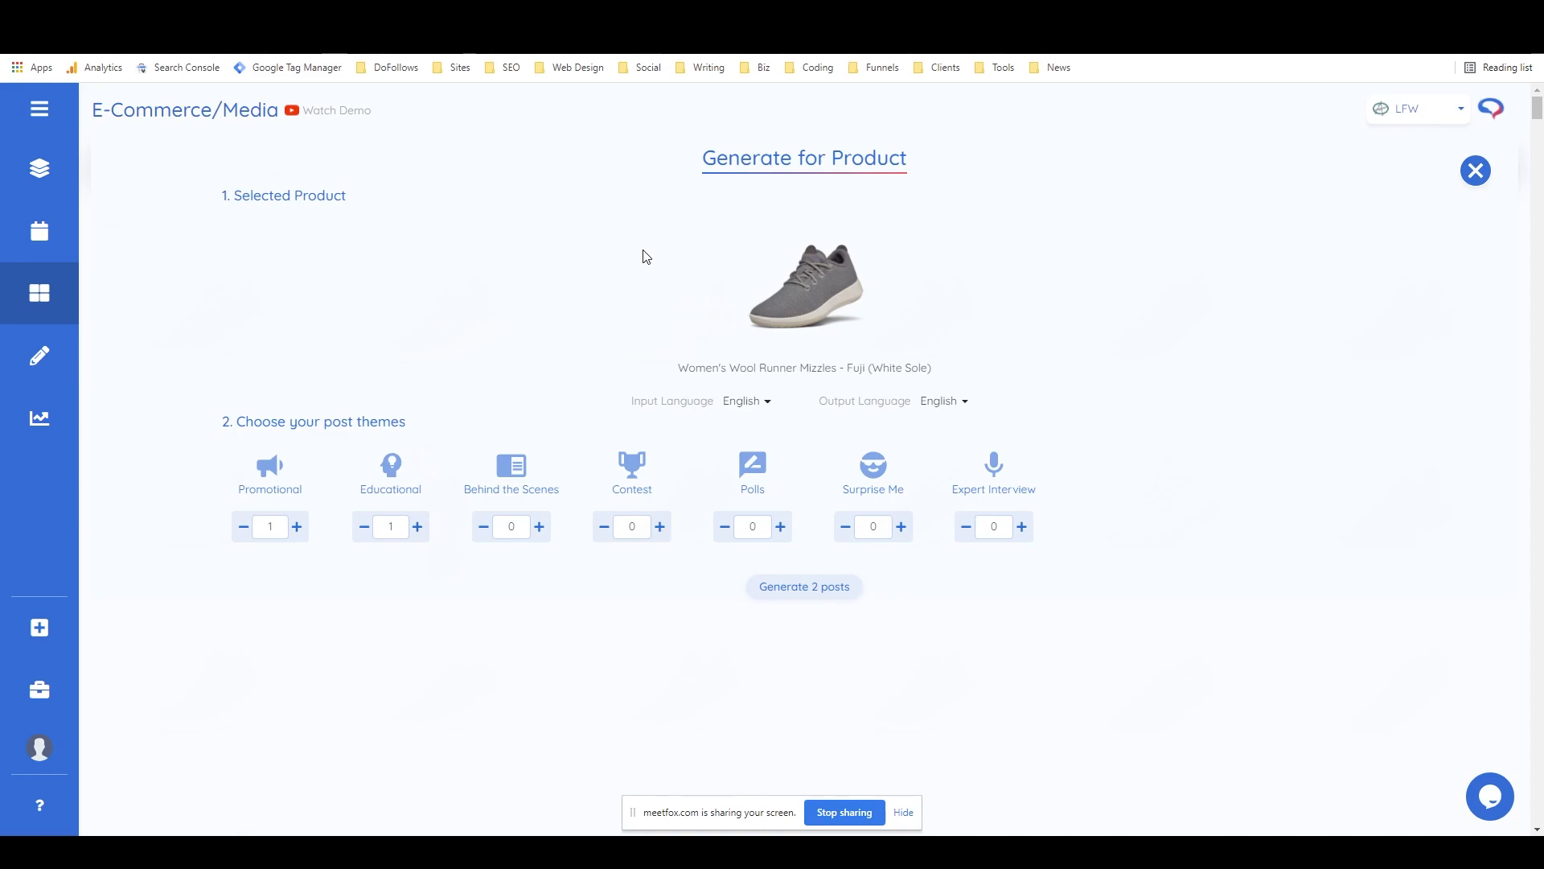
pyautogui.click(360, 528)
pyautogui.click(801, 587)
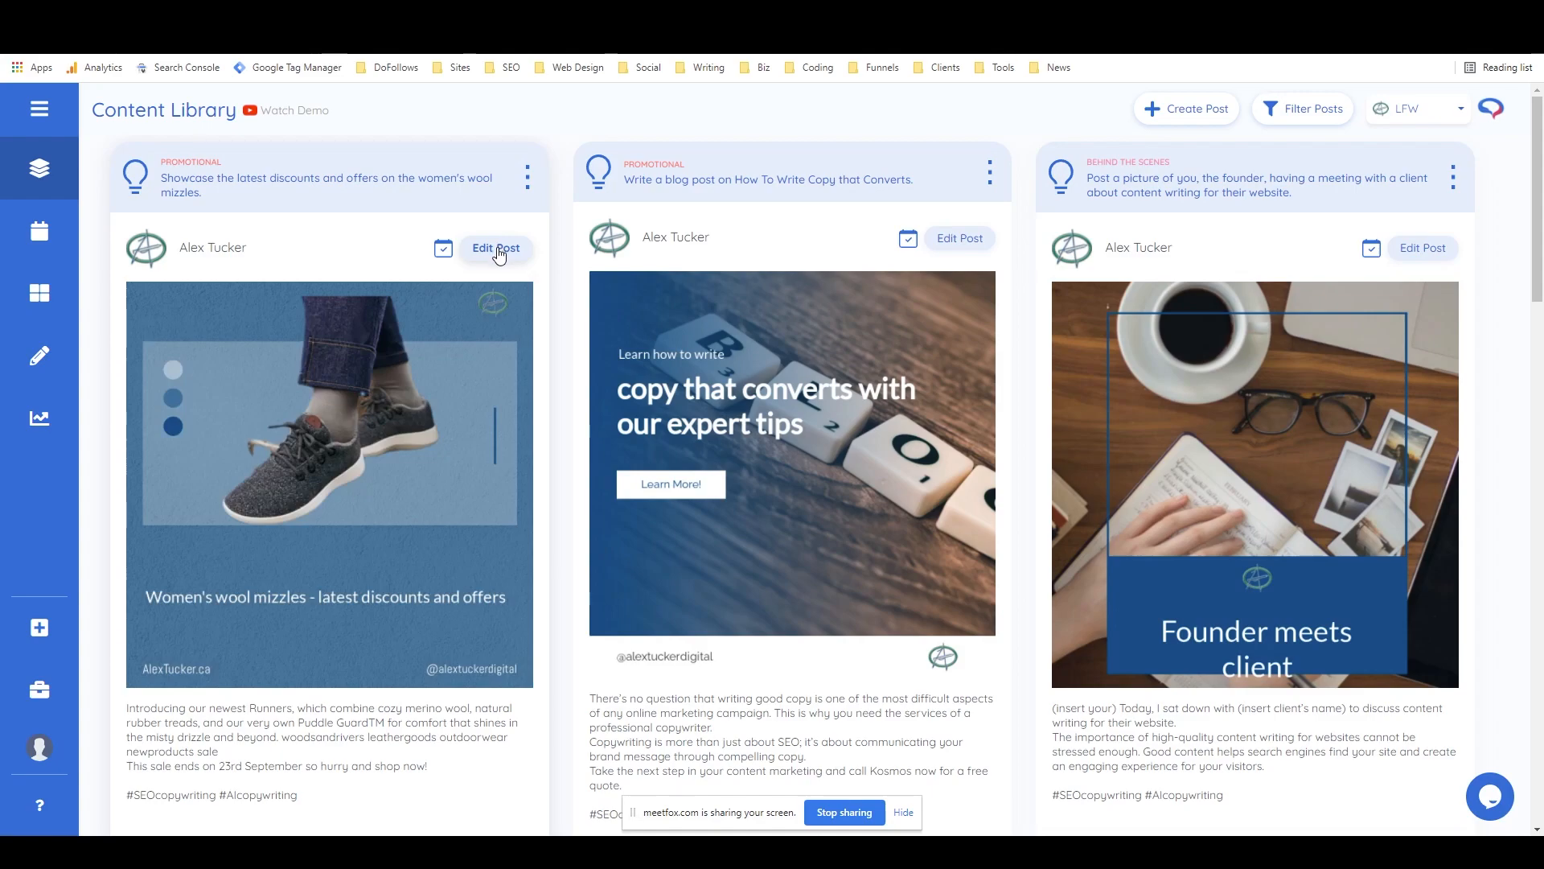
# Step: Open the women's wool mizzles promotional post for editing, and review its other template options and suggested product images
pyautogui.click(496, 248)
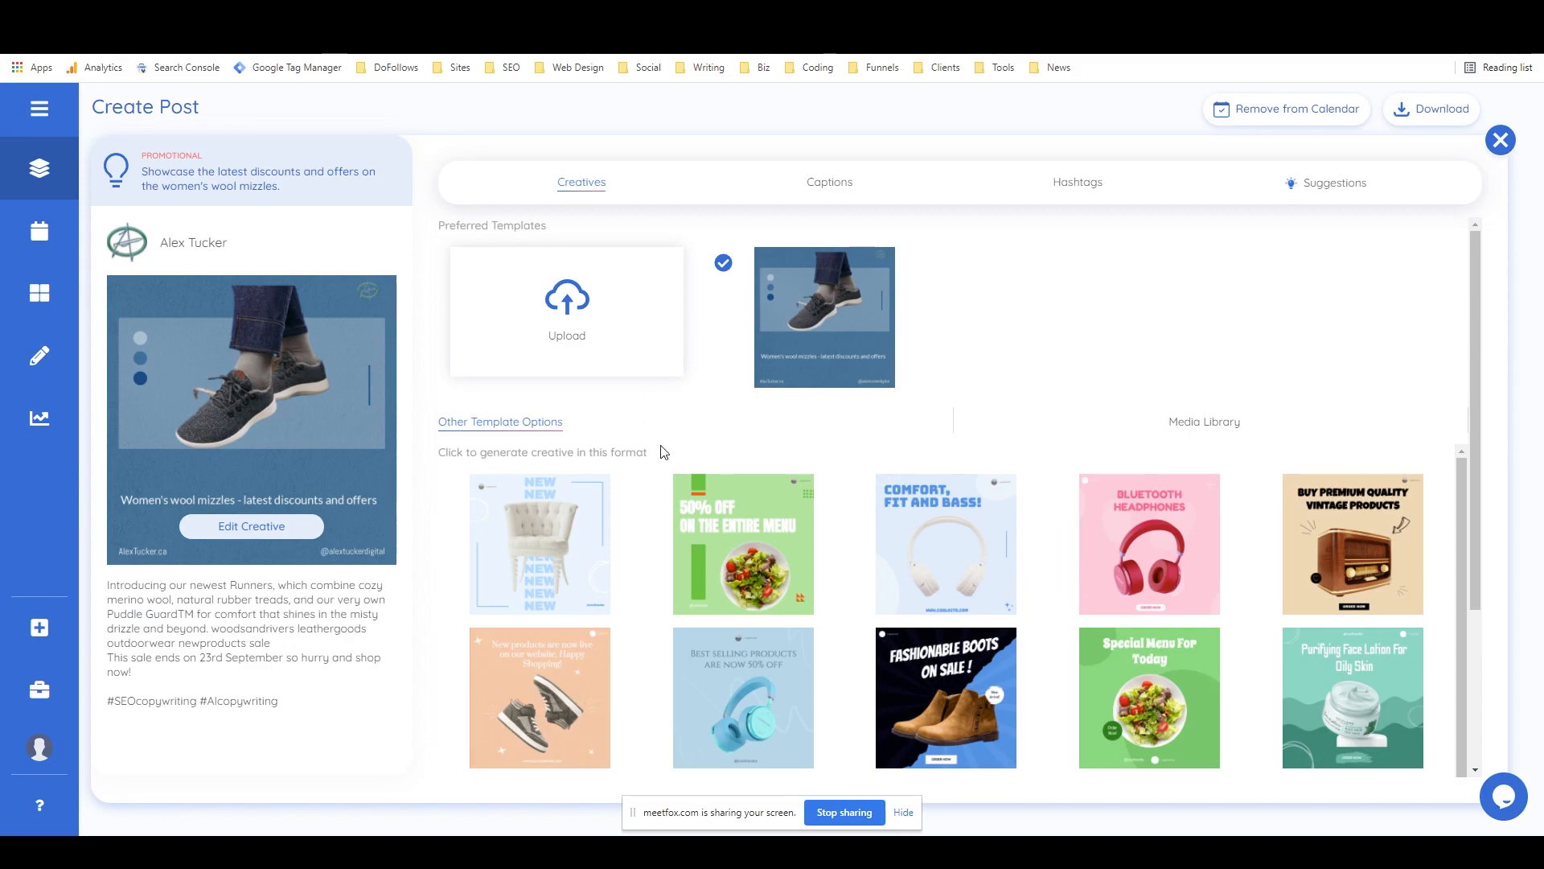
pyautogui.scroll(-5, 828, 479)
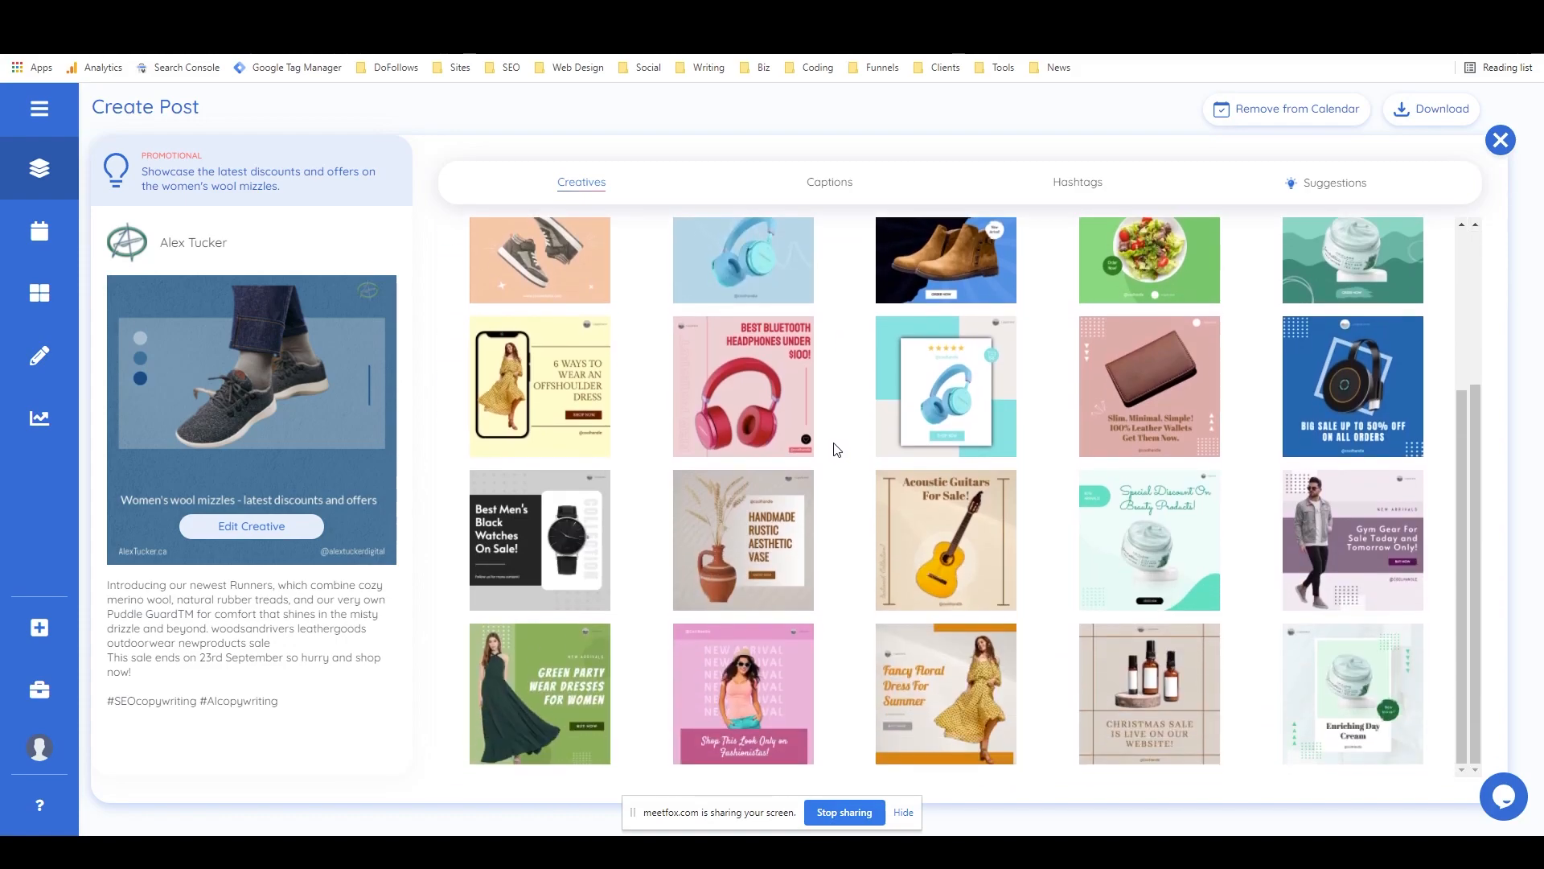
pyautogui.click(831, 446)
pyautogui.click(783, 479)
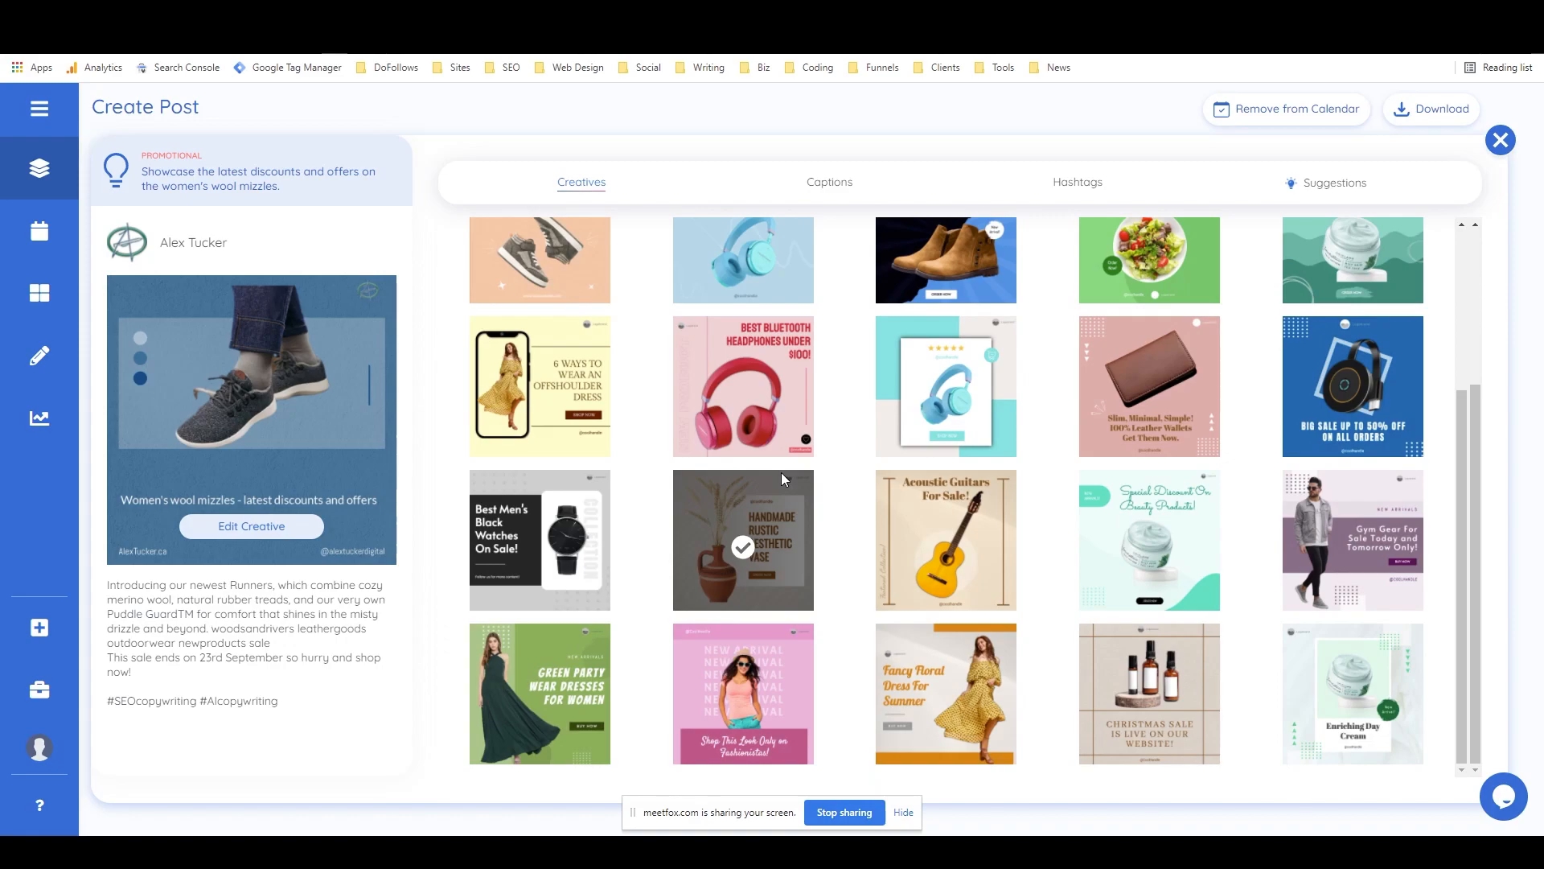
pyautogui.scroll(2, 778, 558)
pyautogui.scroll(5, 777, 576)
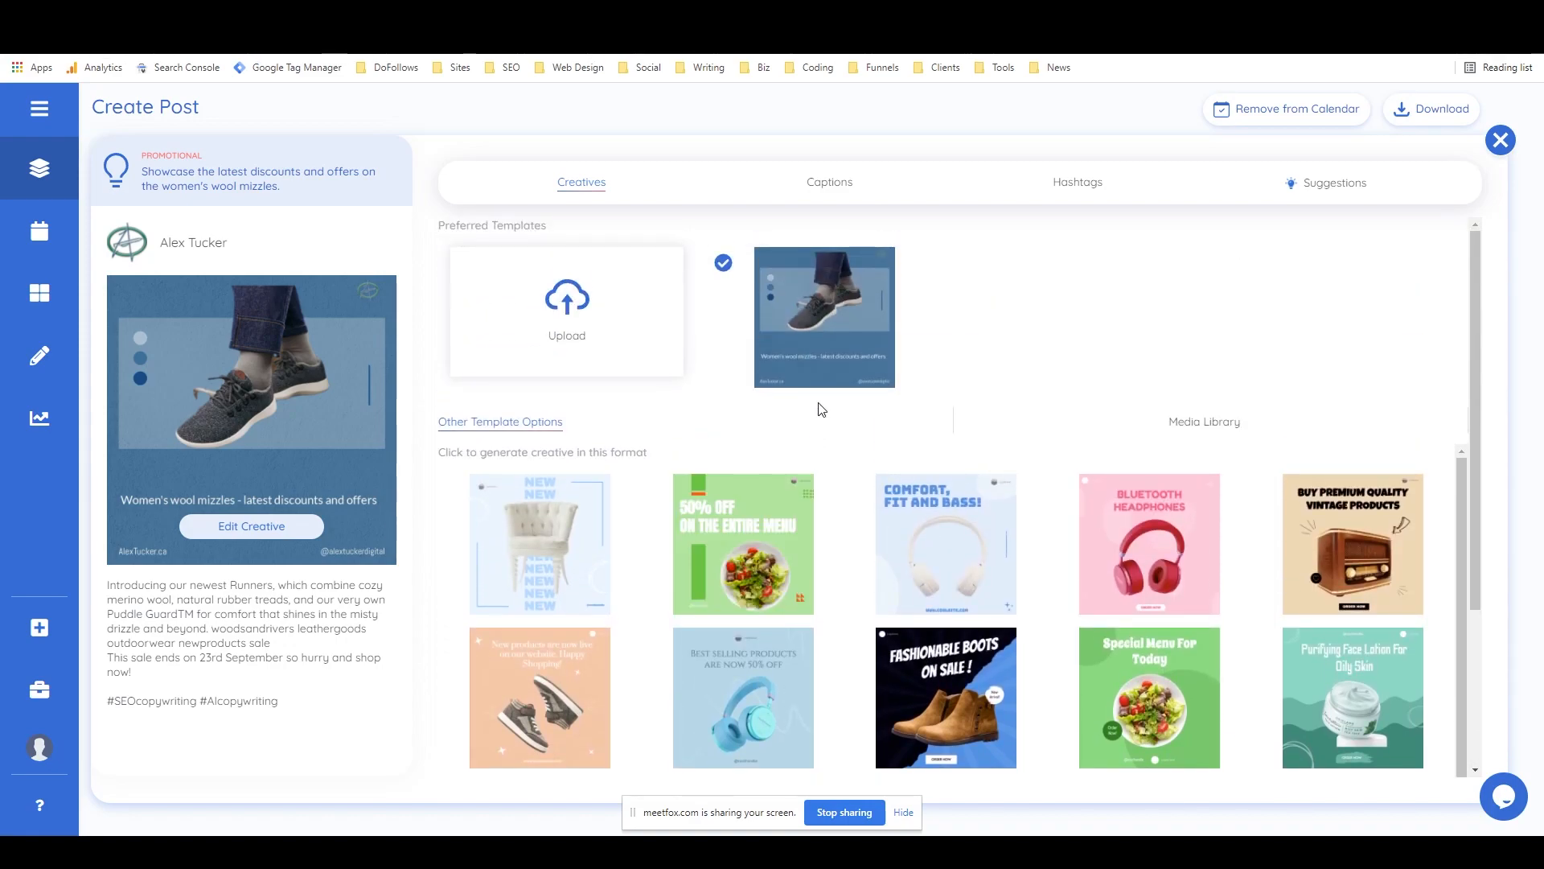
pyautogui.click(1231, 425)
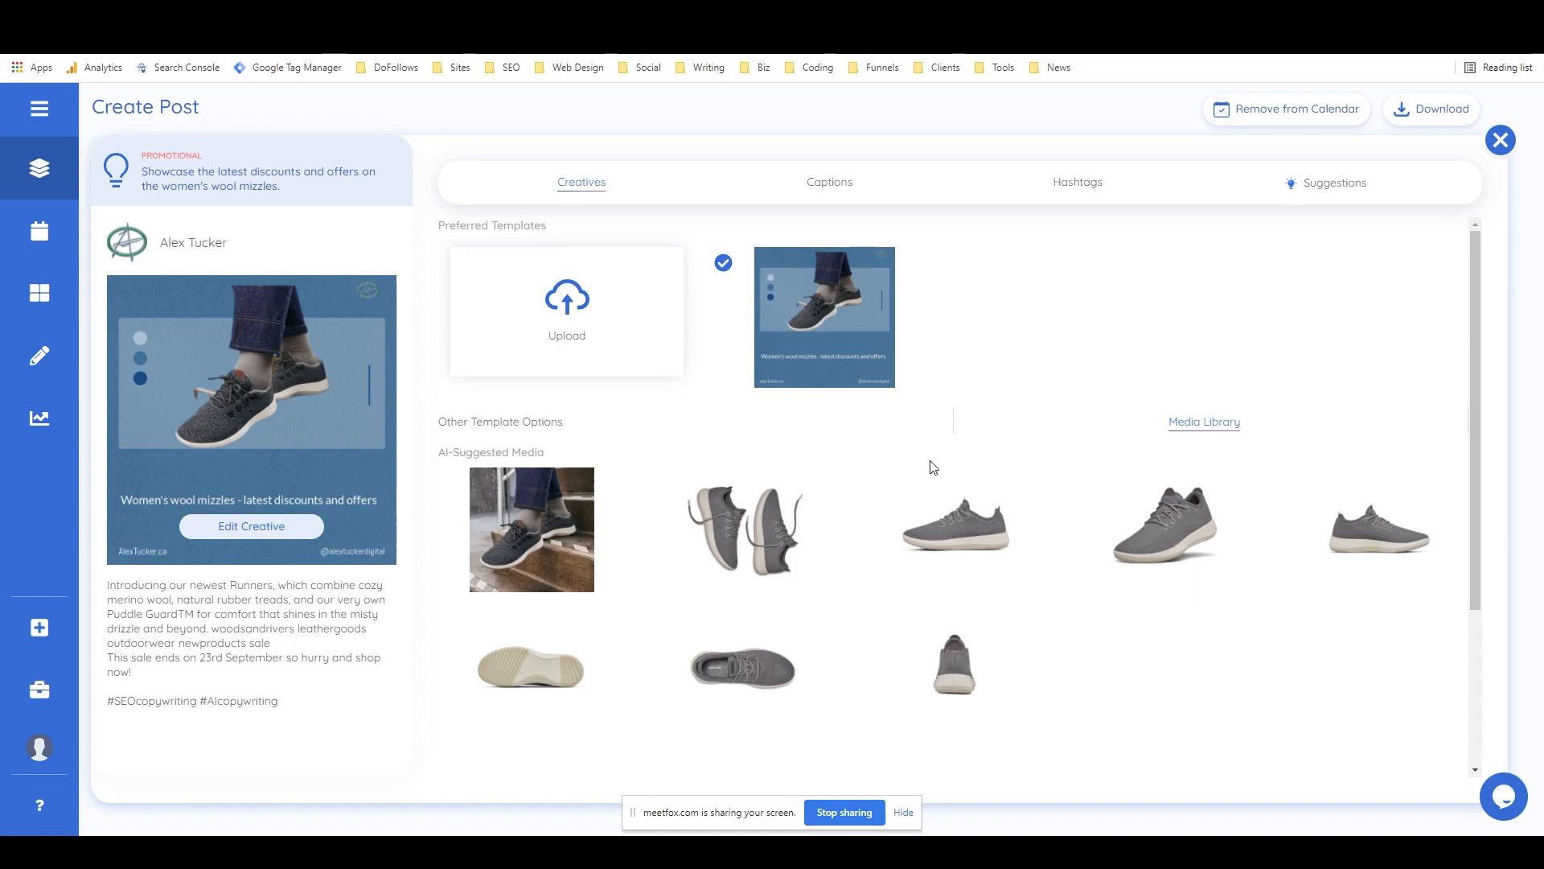
# Step: Remove the hashtags #SEOcopywriting and #AIcopywriting from the post's caption, and open the hashtag suggestions
pyautogui.click(829, 190)
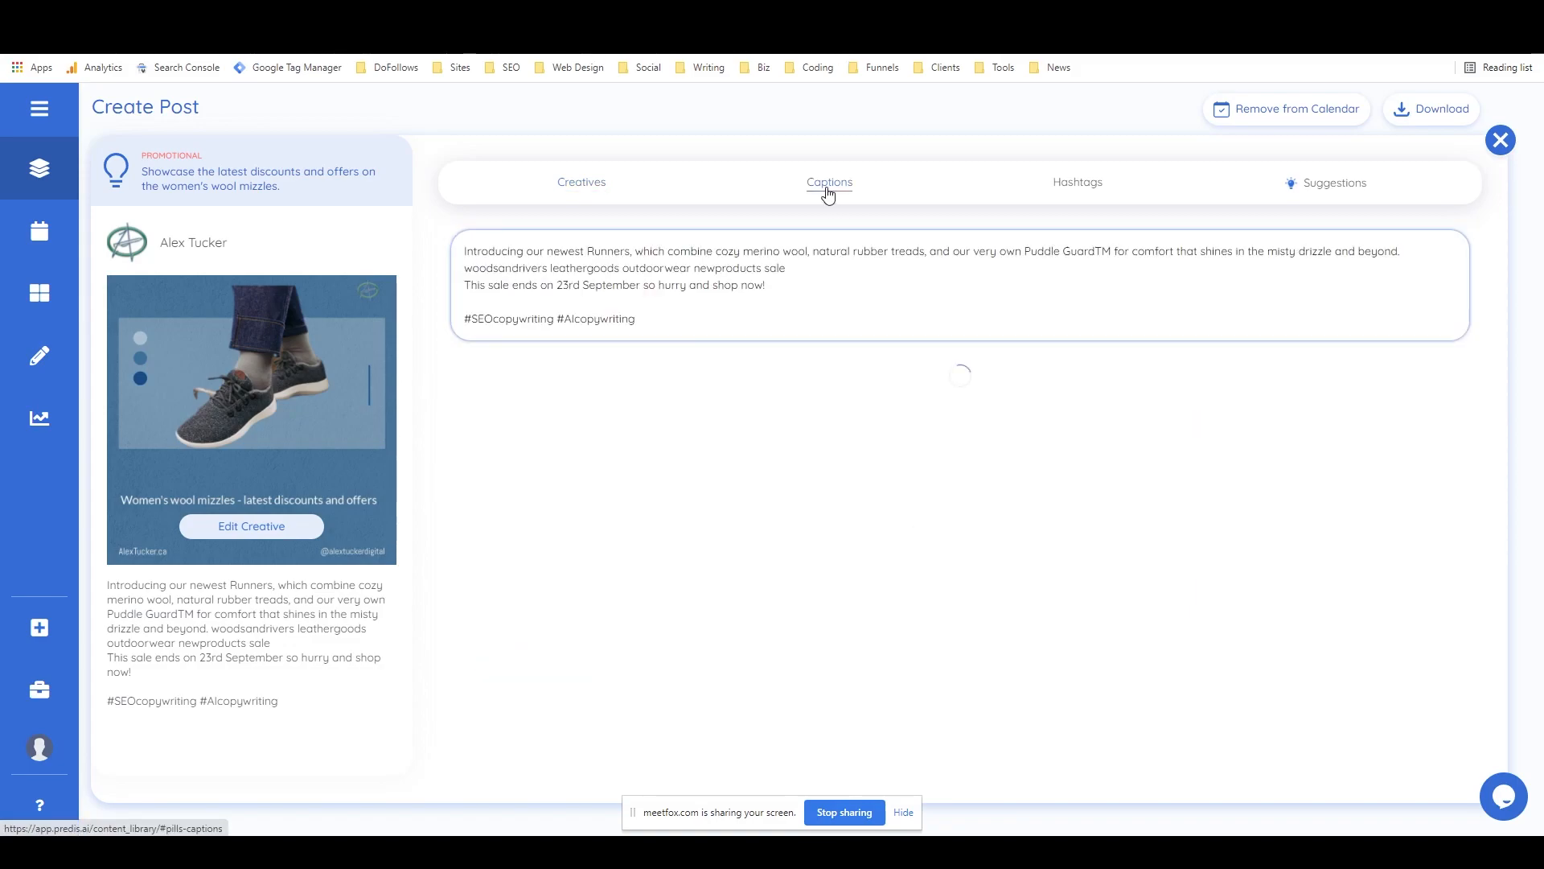
pyautogui.moveTo(648, 319); pyautogui.dragTo(455, 325)
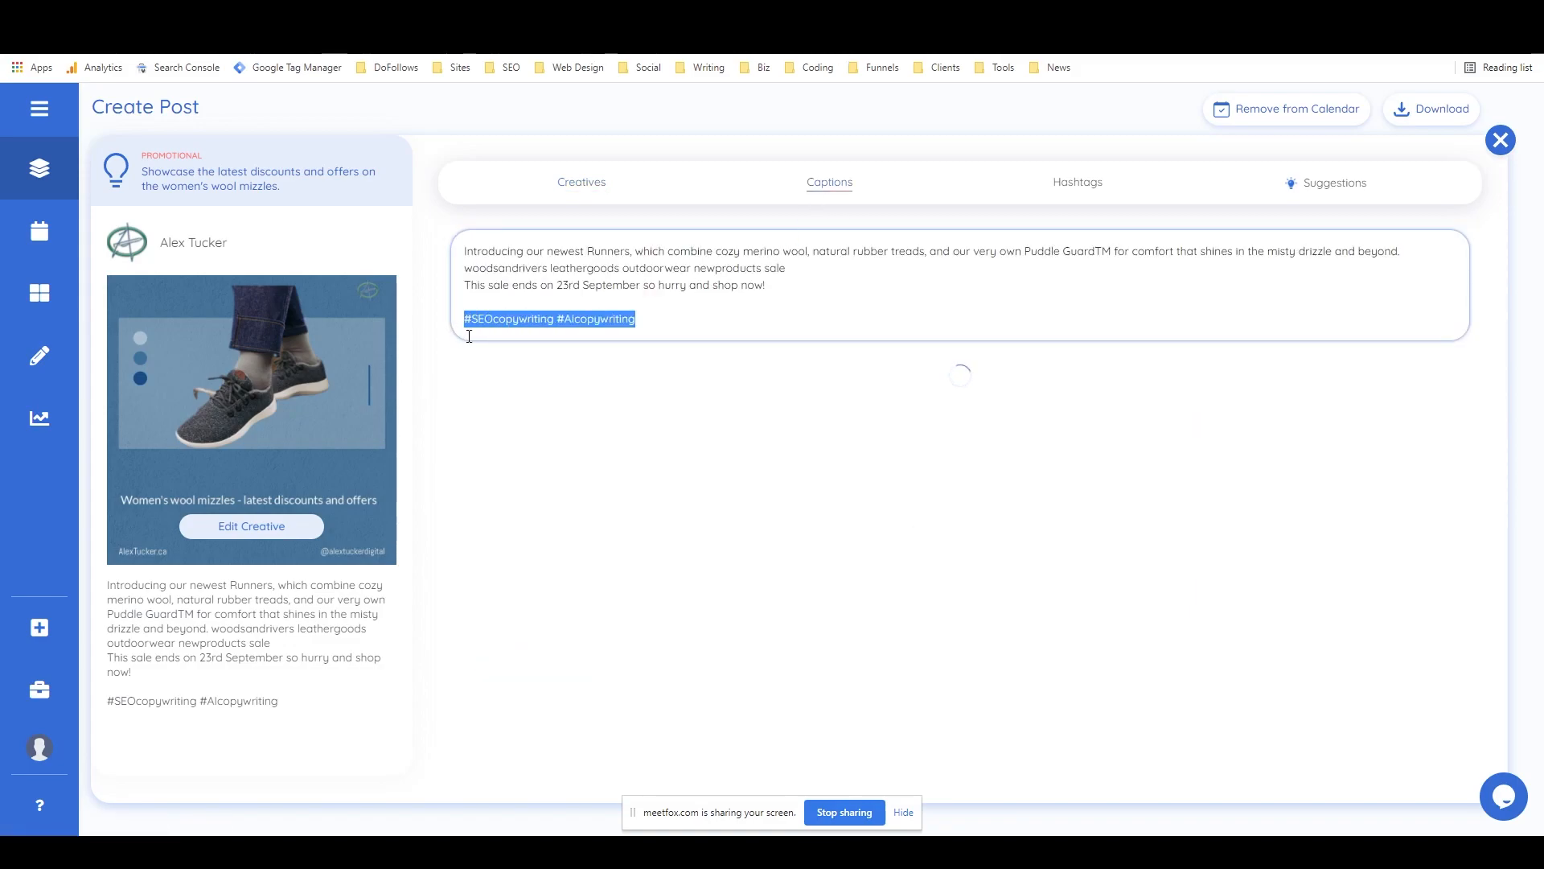
pyautogui.press('BackSpace')
pyautogui.press('BackSpace')
pyautogui.press('BackSpace')
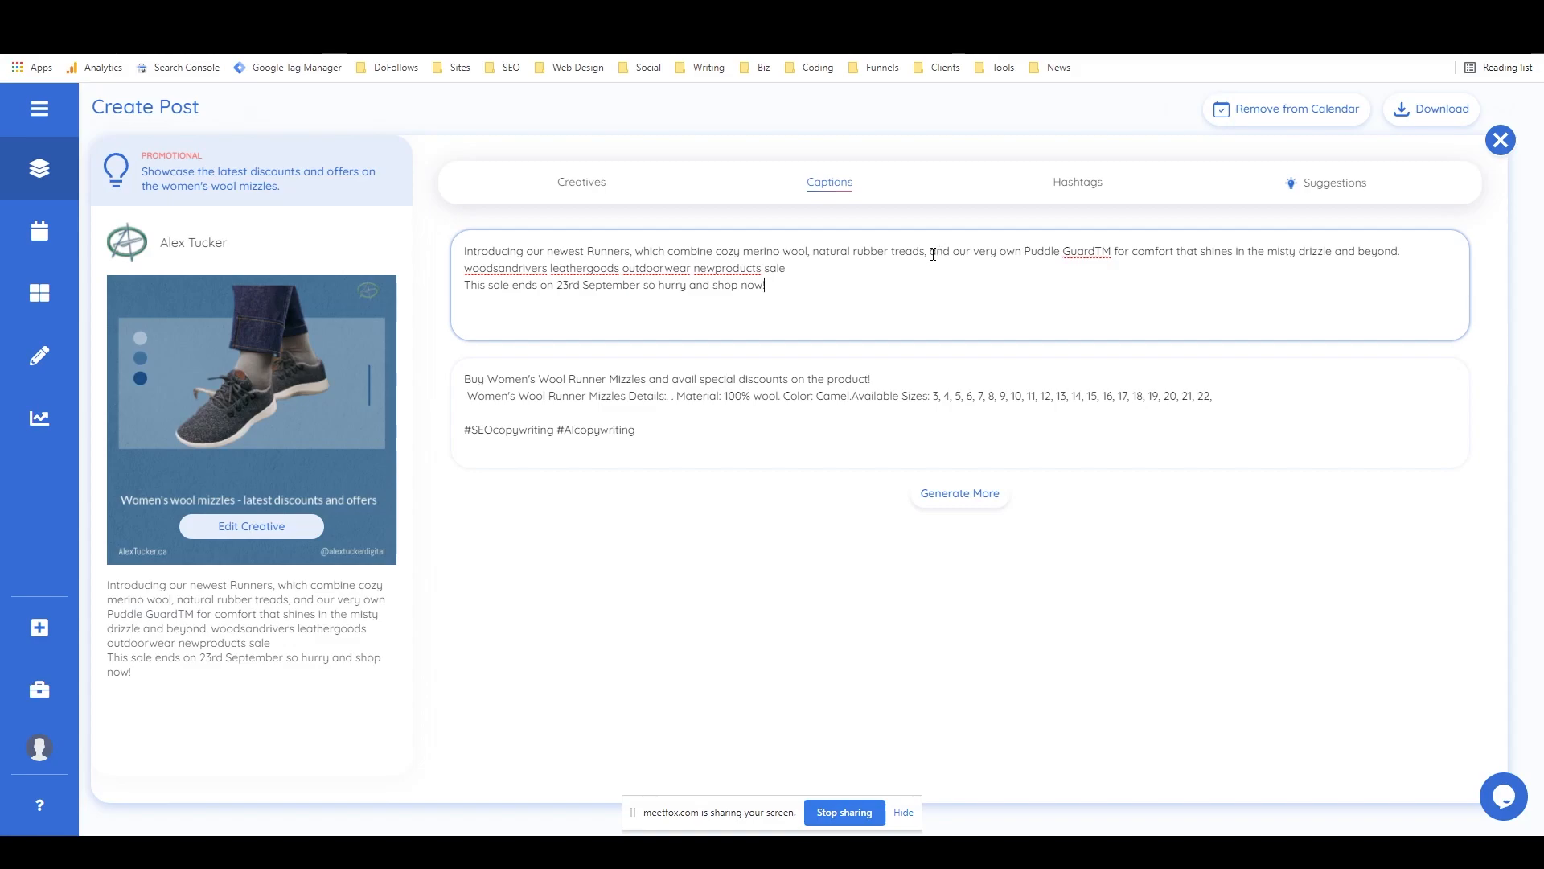
pyautogui.click(1059, 190)
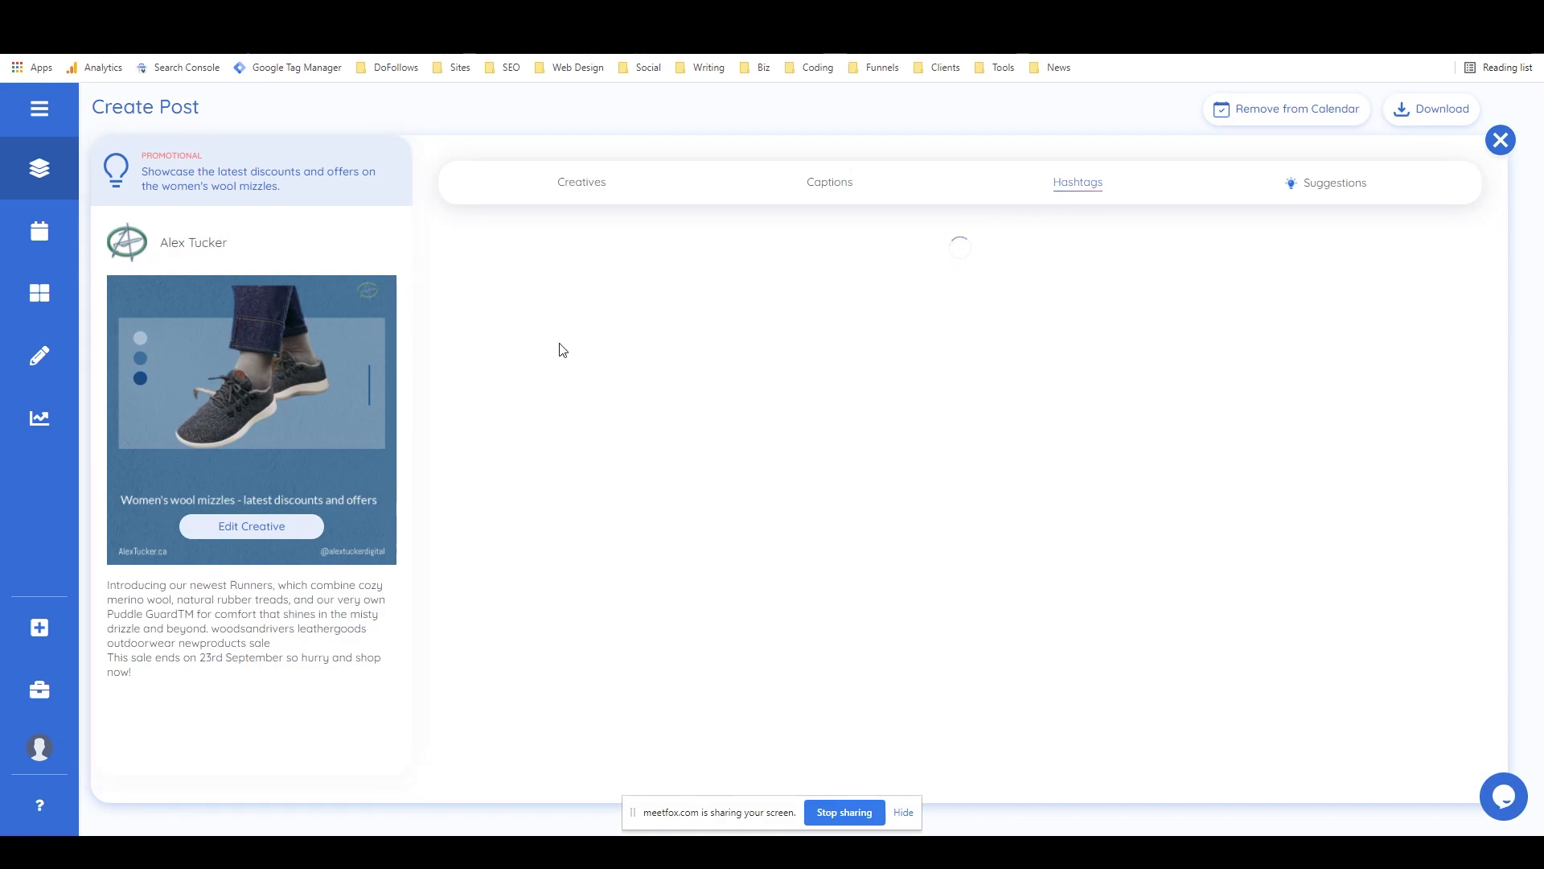
# Step: Open the competitor analysis, view the first post of content theme 3 on Instagram, and return to the analysis
pyautogui.moveTo(37, 290)
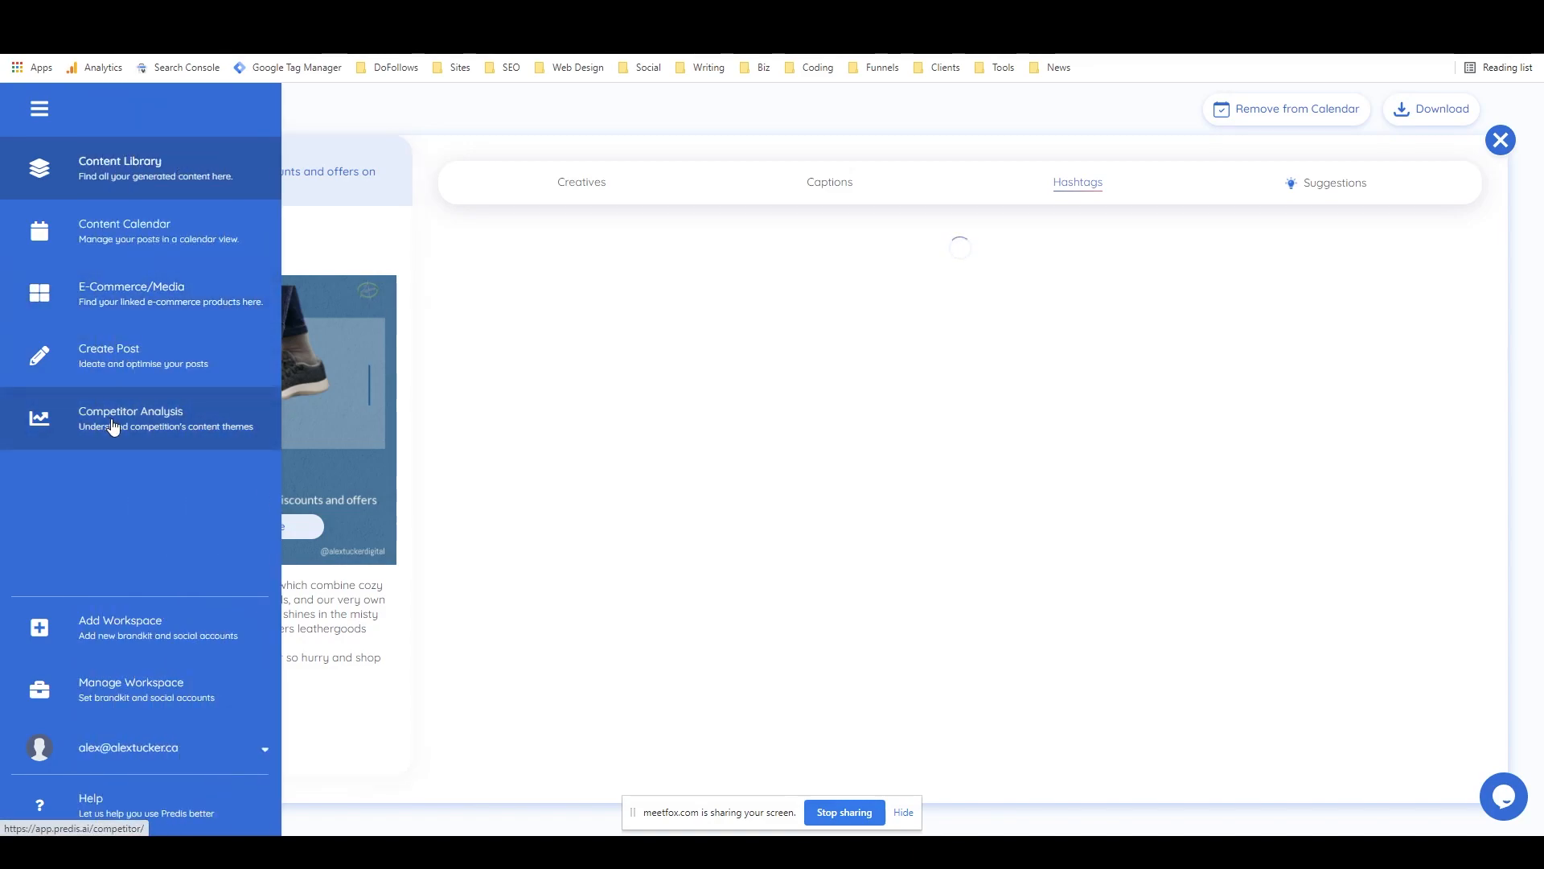
pyautogui.click(112, 427)
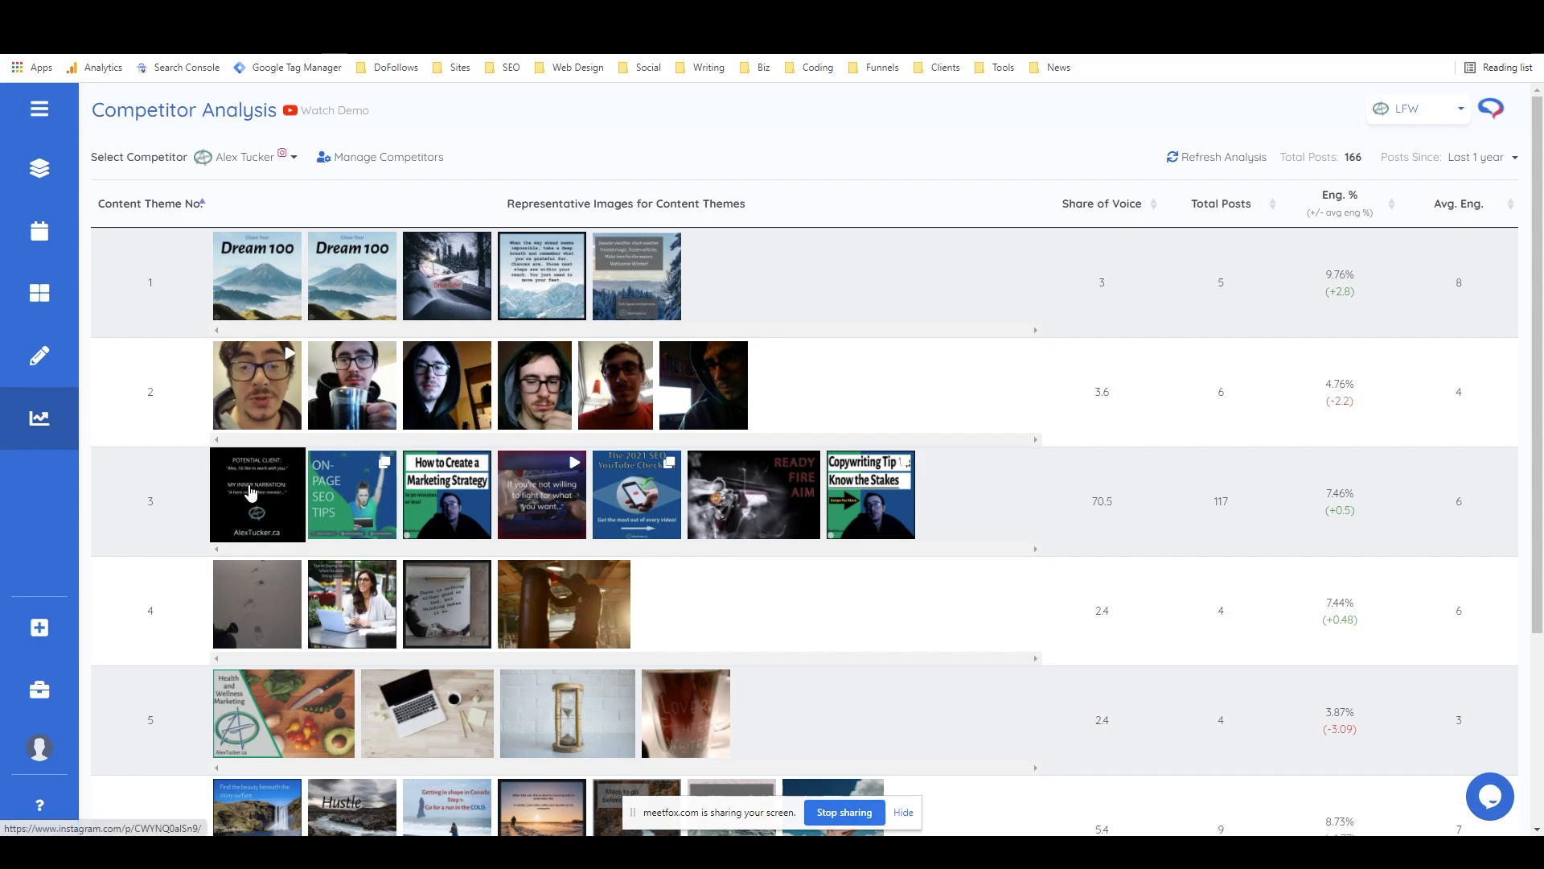
pyautogui.click(251, 492)
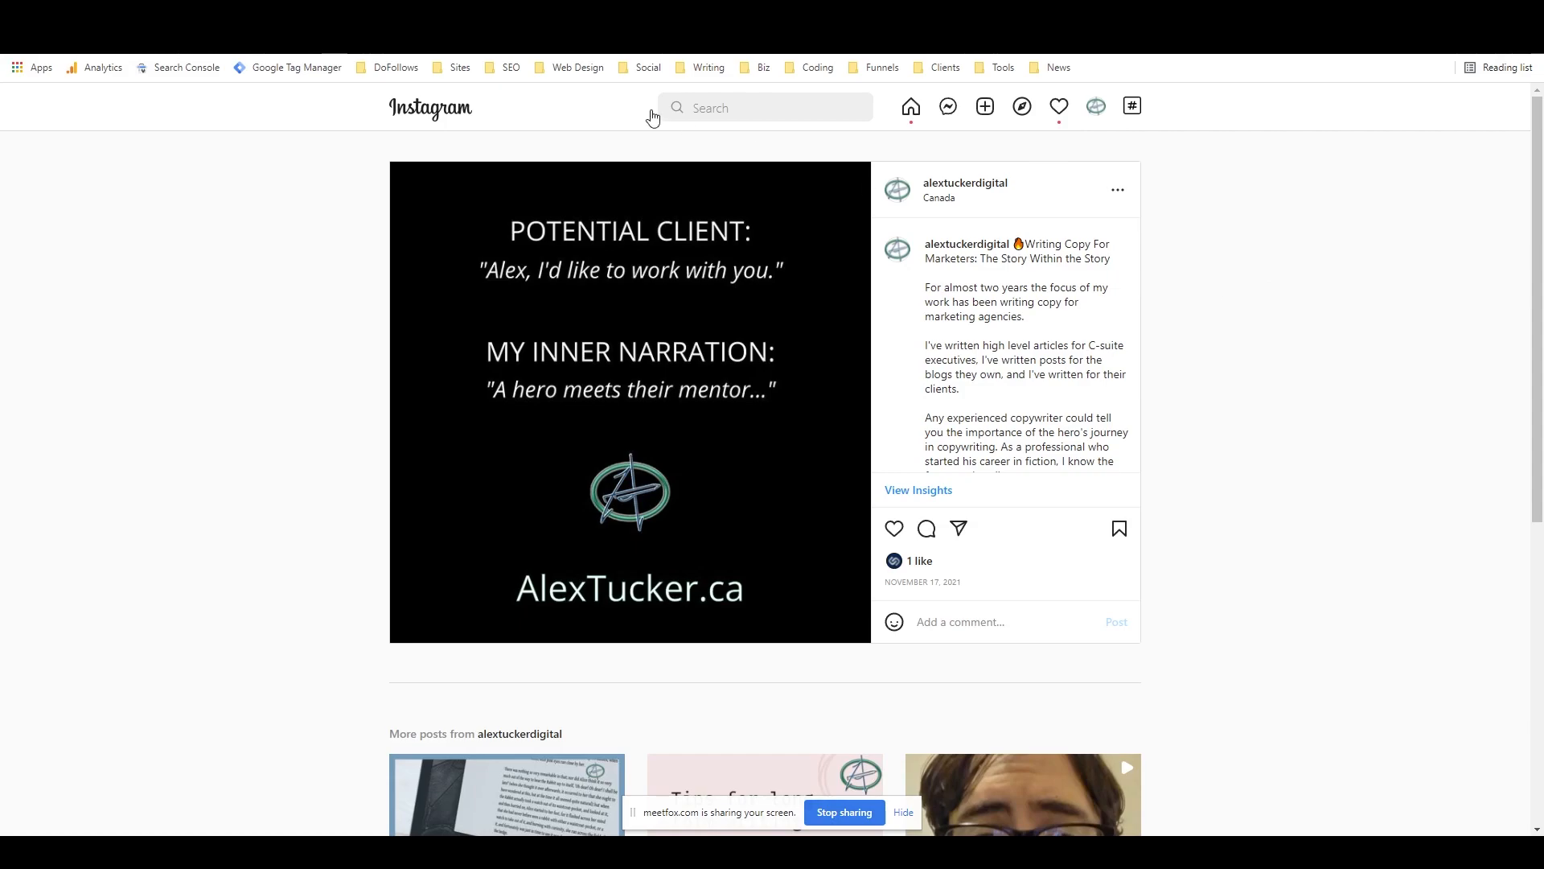
pyautogui.click(515, 12)
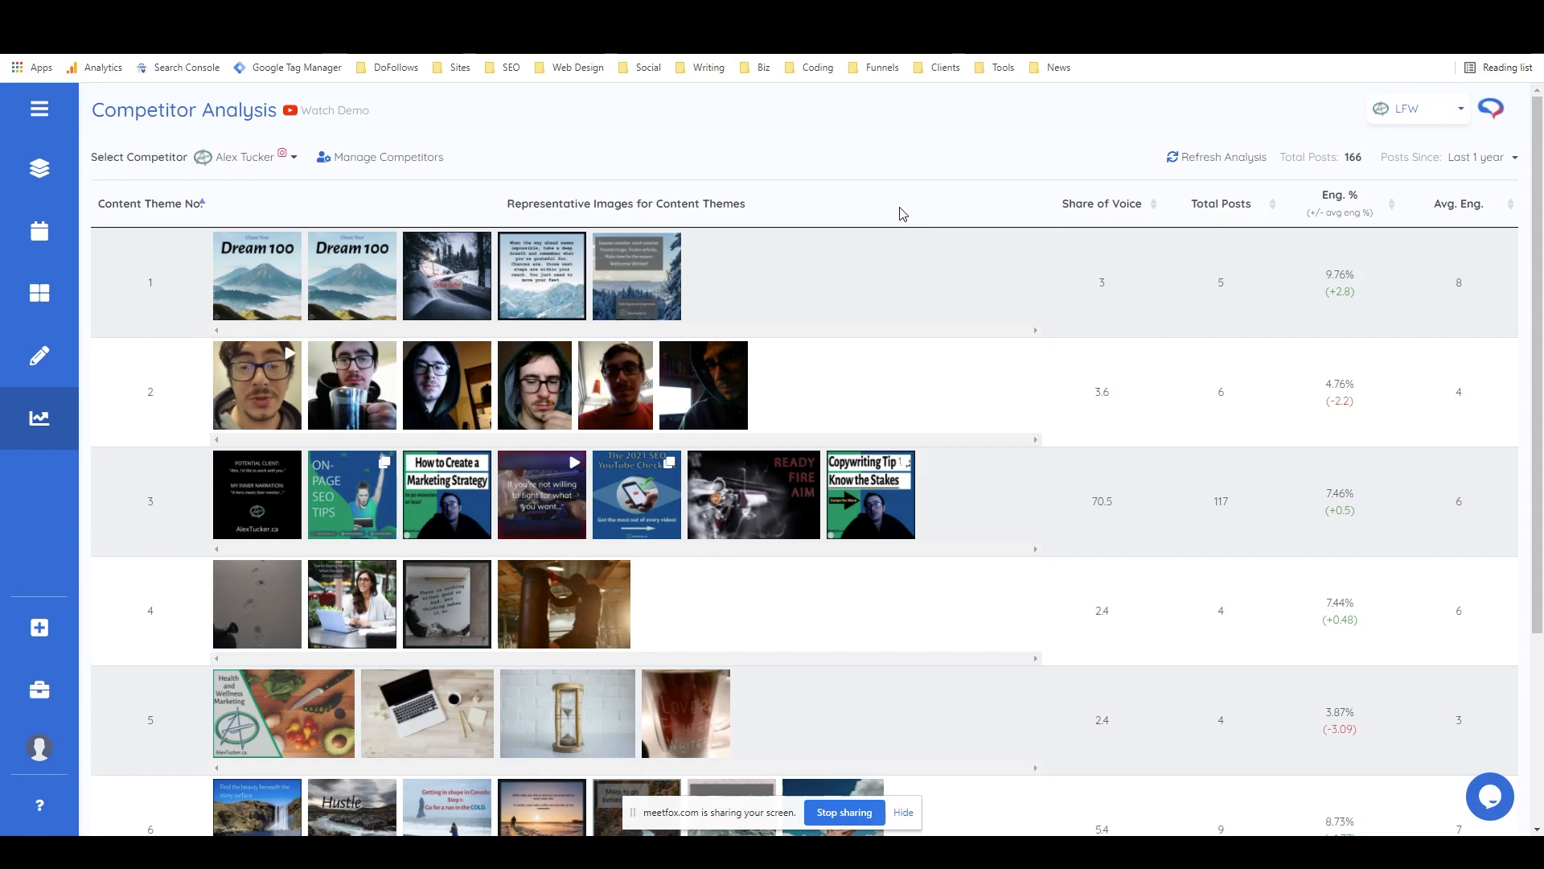
# Step: Read the share of voice explanation, and sort the content themes by engagement percentage from highest to lowest to compare them
pyautogui.moveTo(1077, 205)
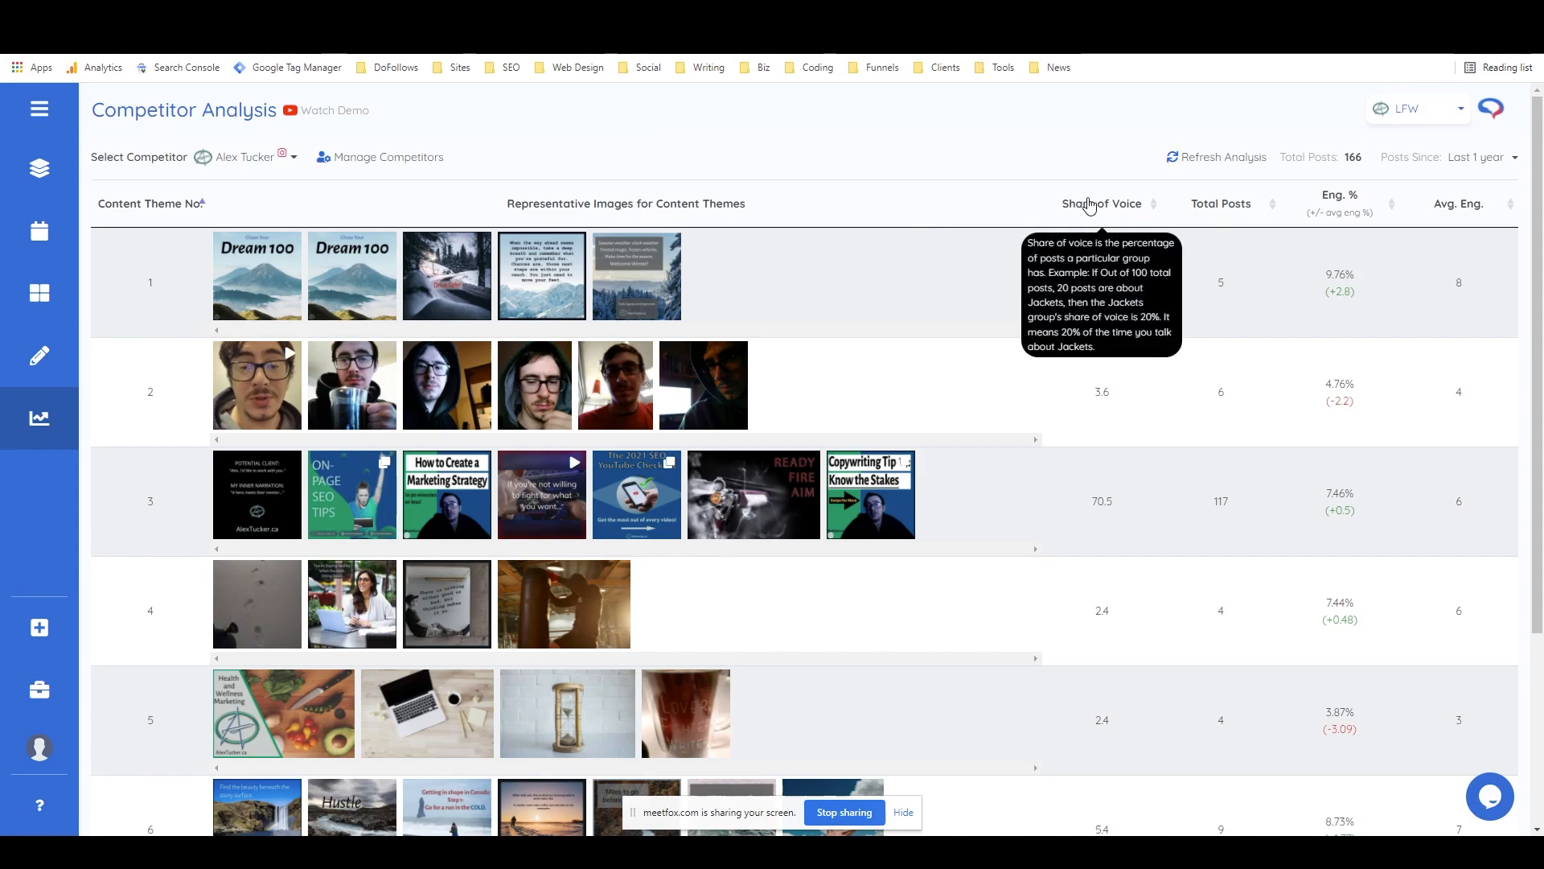
pyautogui.click(1335, 200)
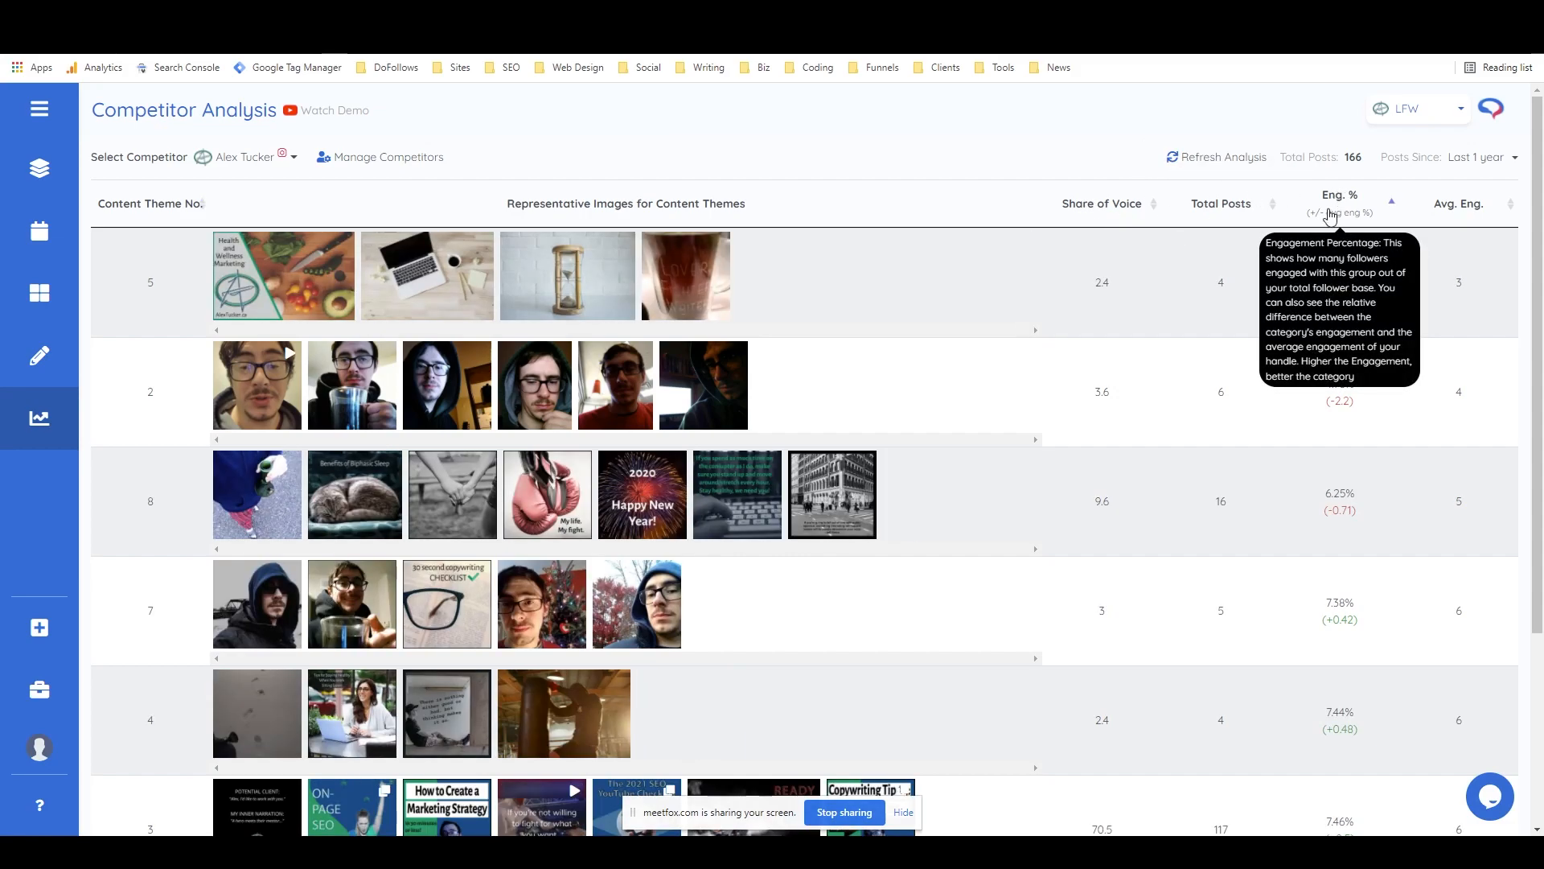
pyautogui.click(1337, 201)
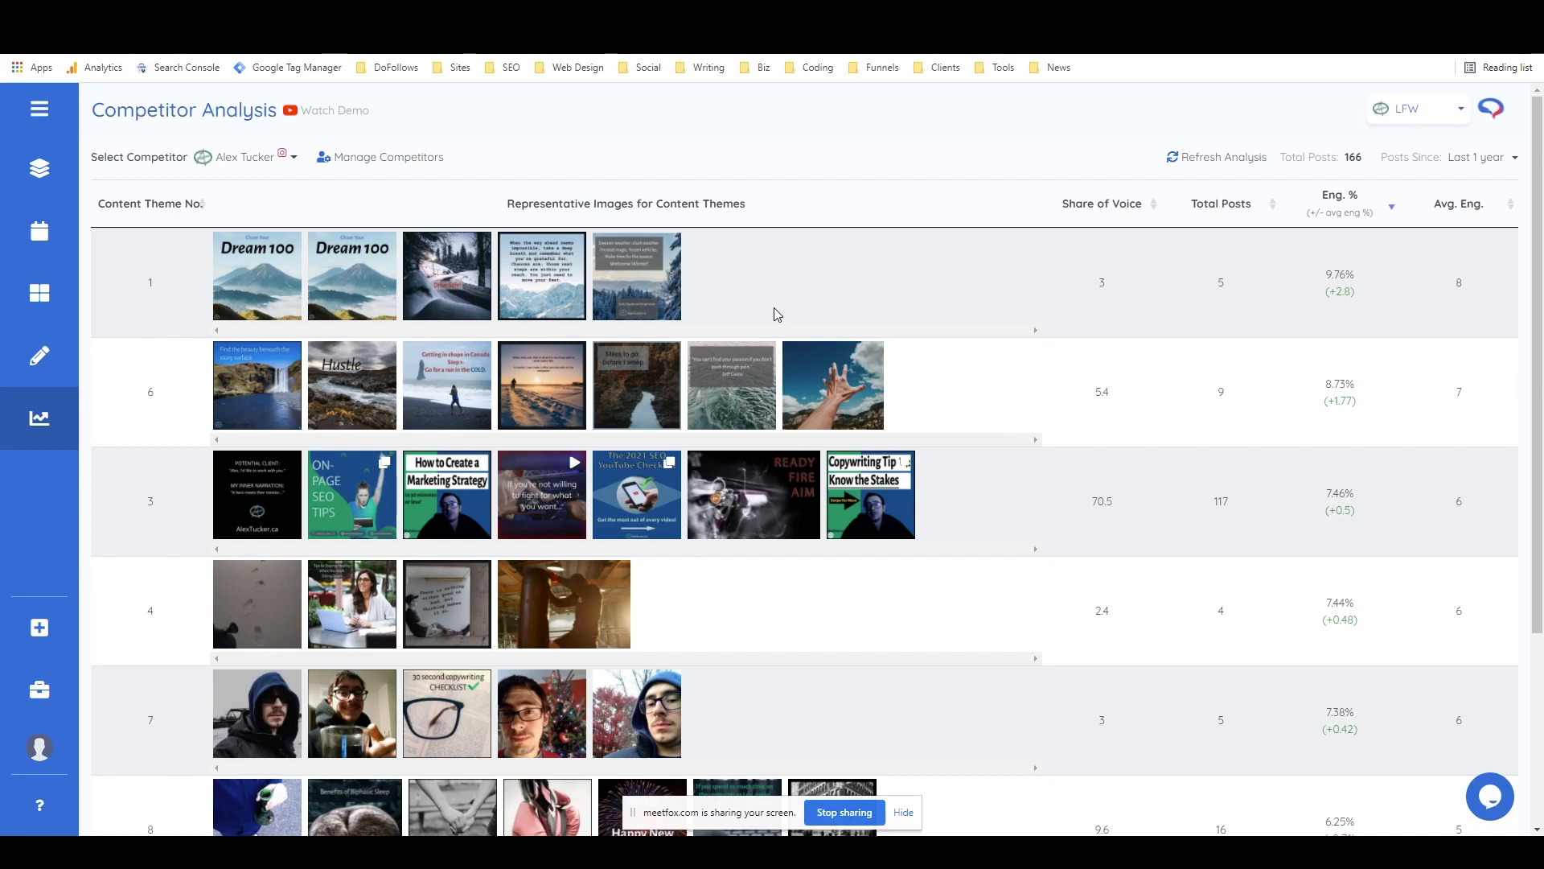
pyautogui.scroll(-3, 777, 313)
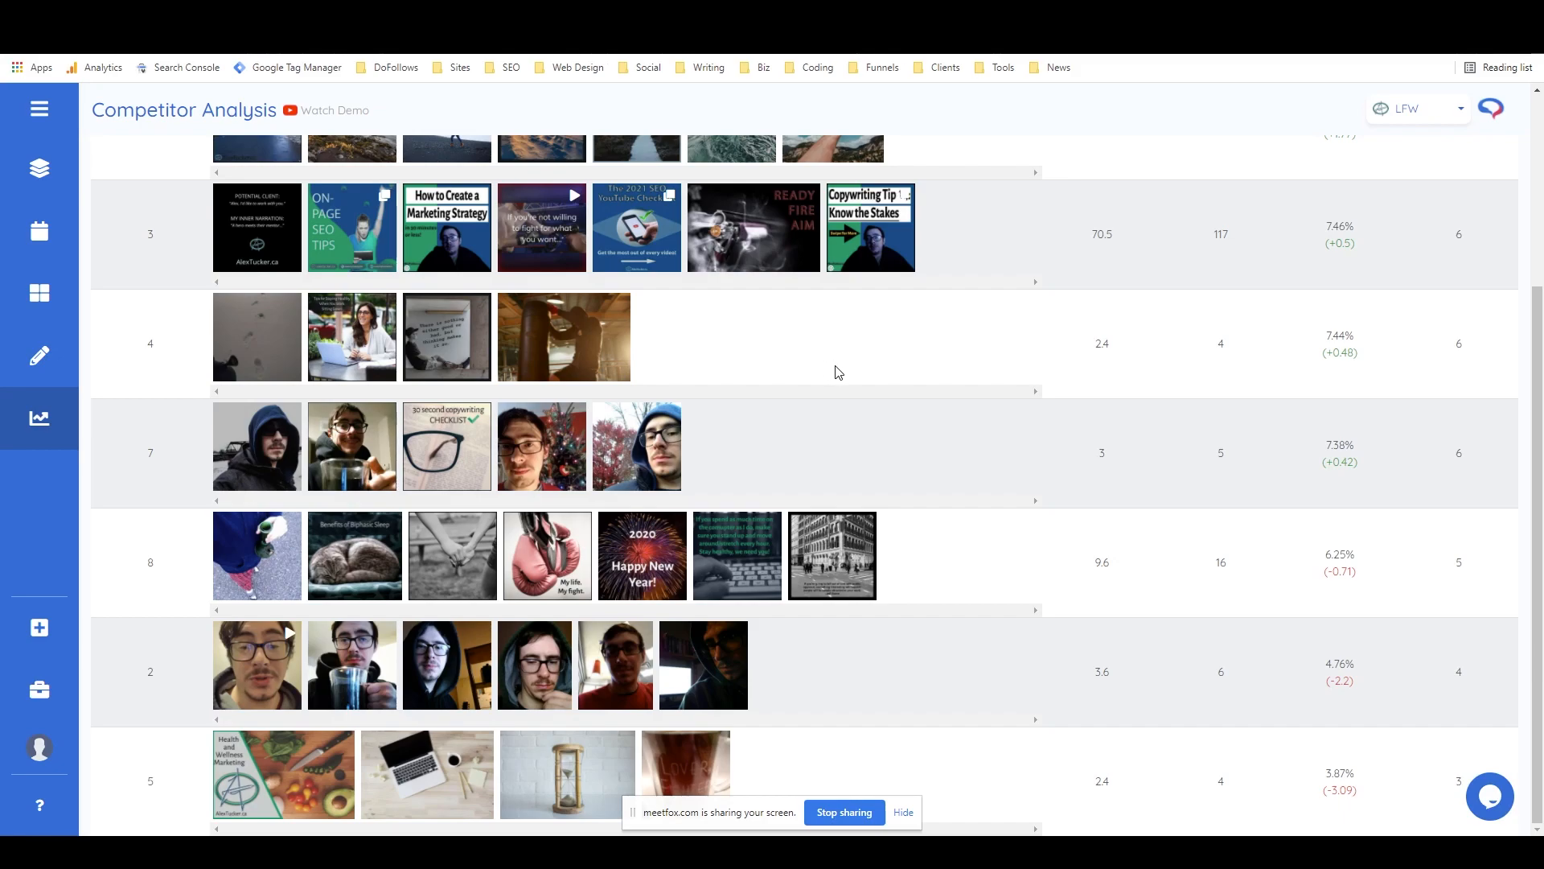
pyautogui.scroll(4, 838, 371)
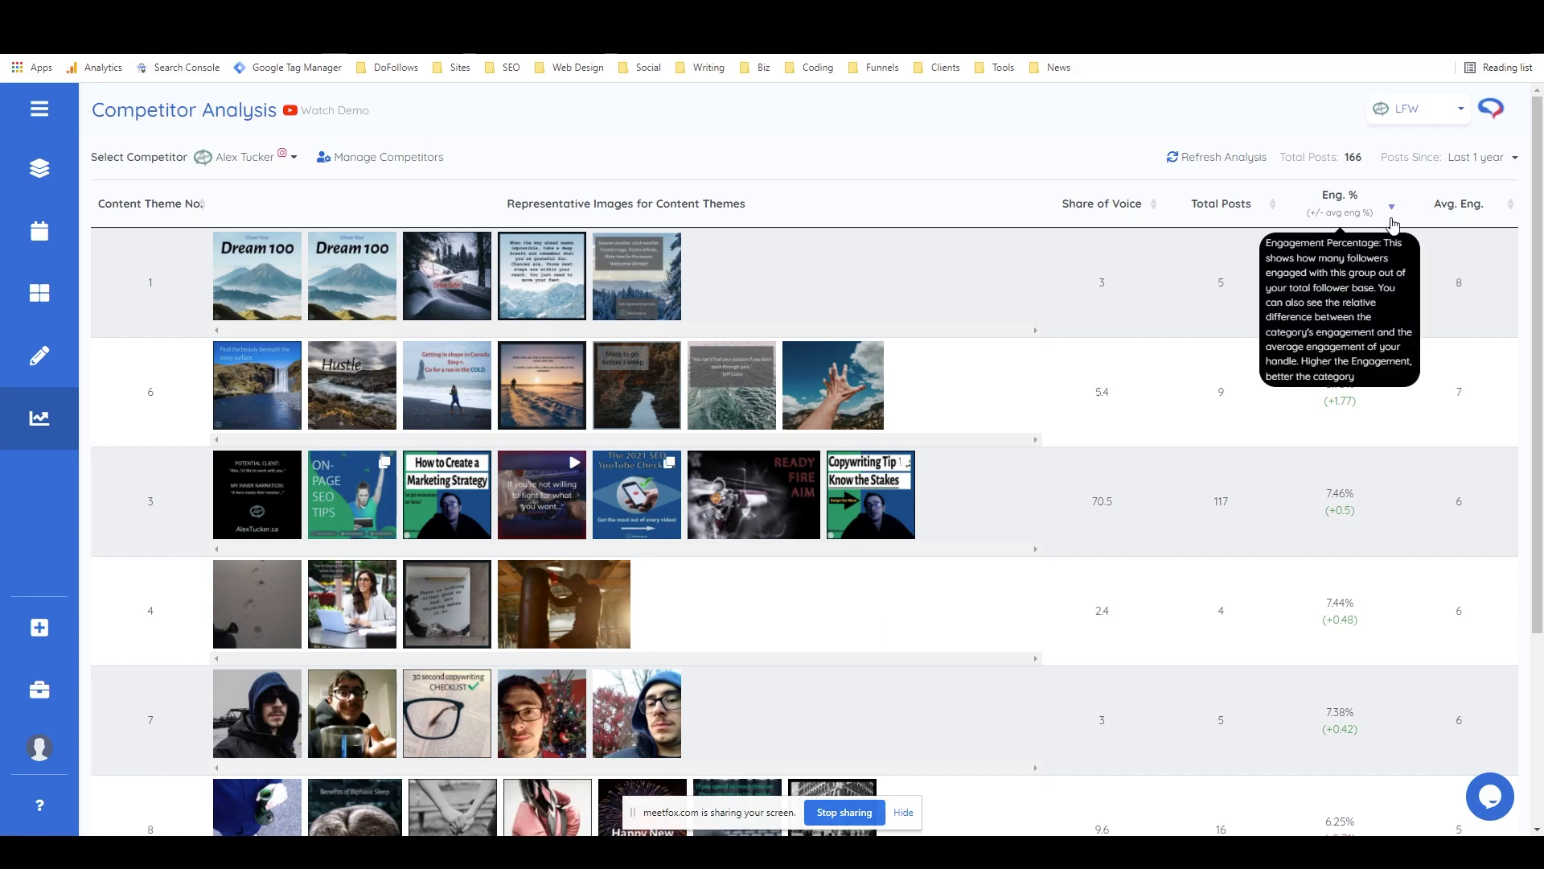
# Step: Show the competitor analysis for the last 3 months and for the last 6 months, and return to the Content Library
pyautogui.click(1487, 161)
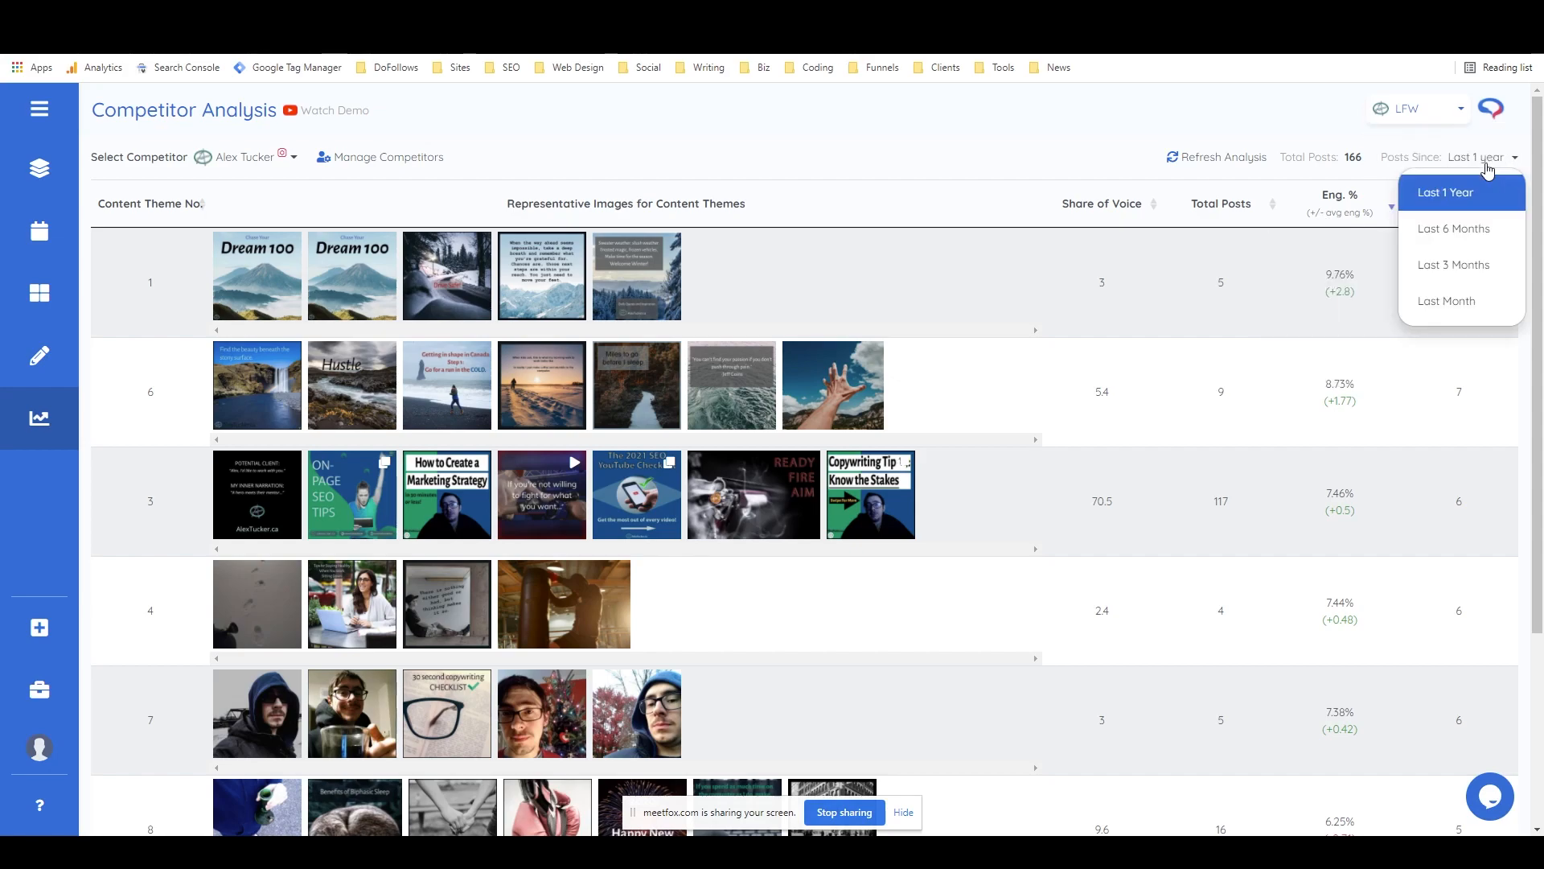
pyautogui.click(1448, 274)
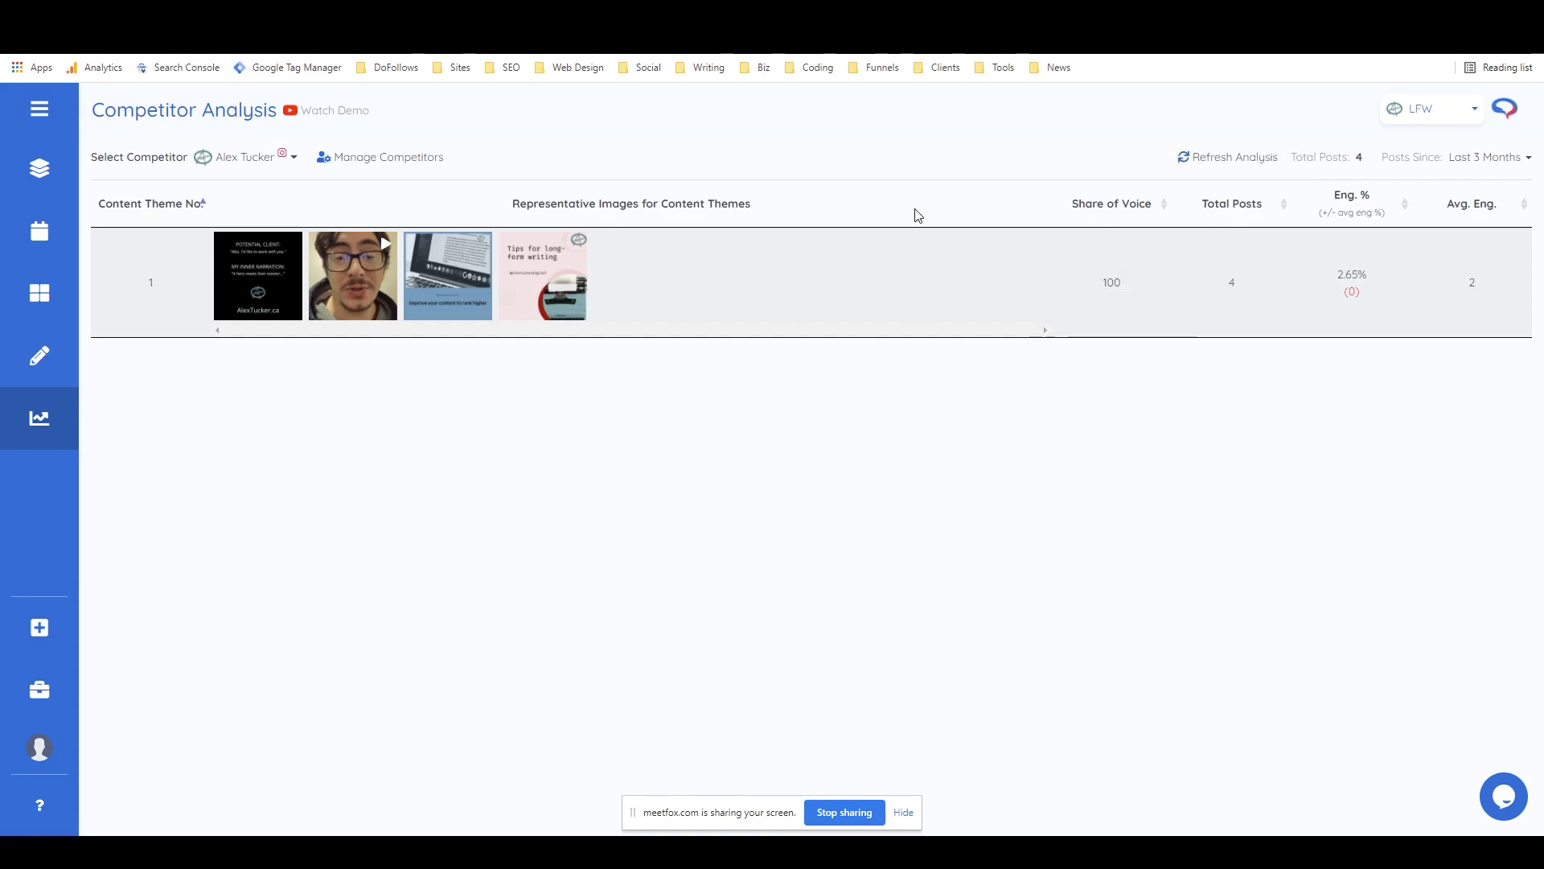
pyautogui.click(1514, 165)
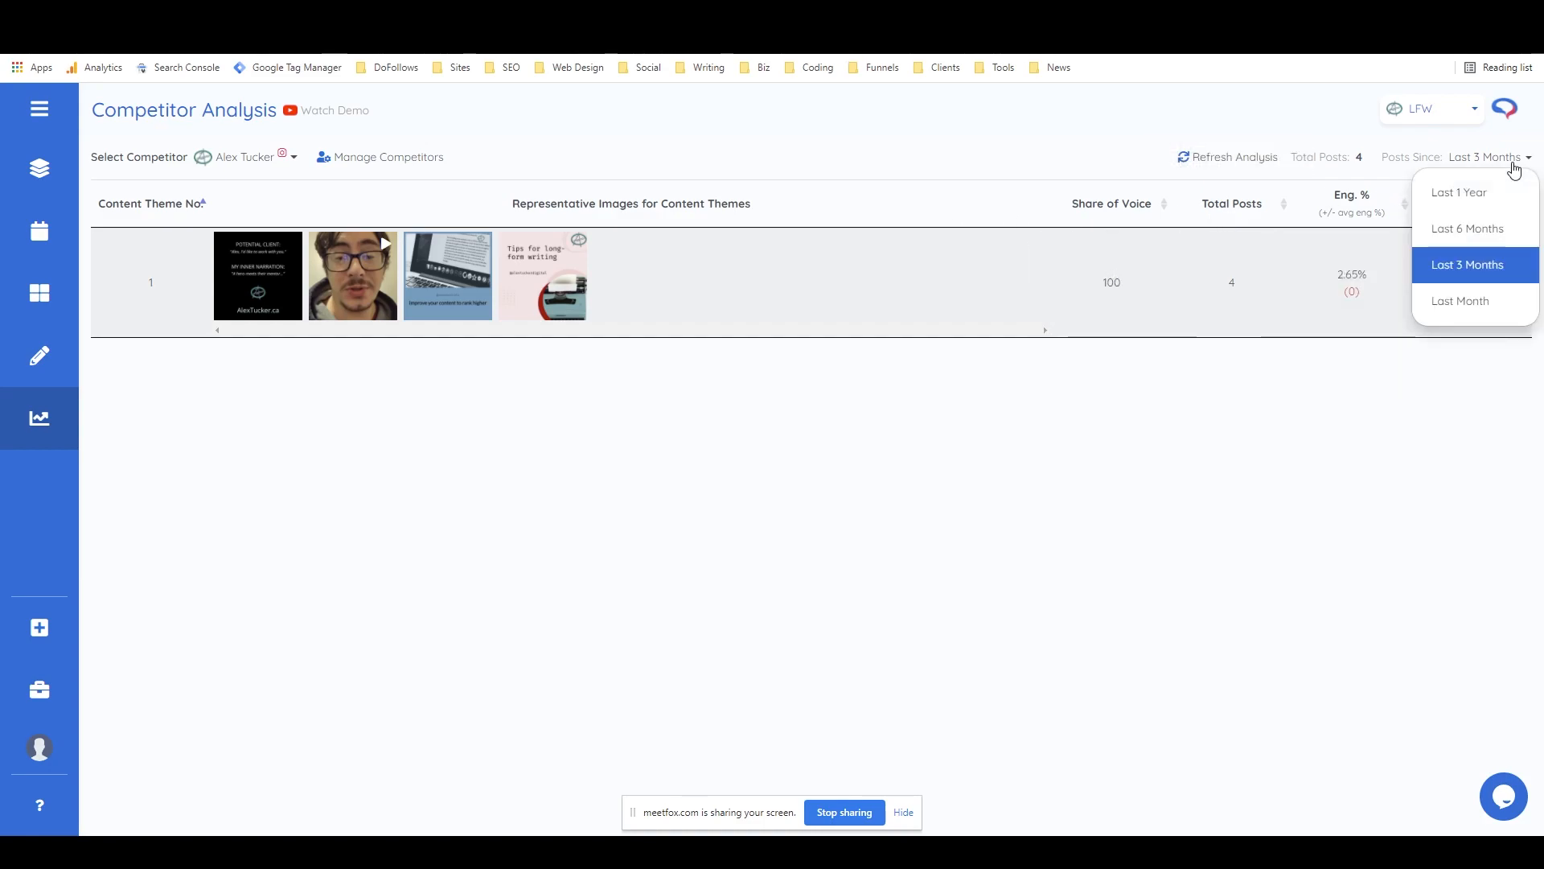
pyautogui.click(1463, 227)
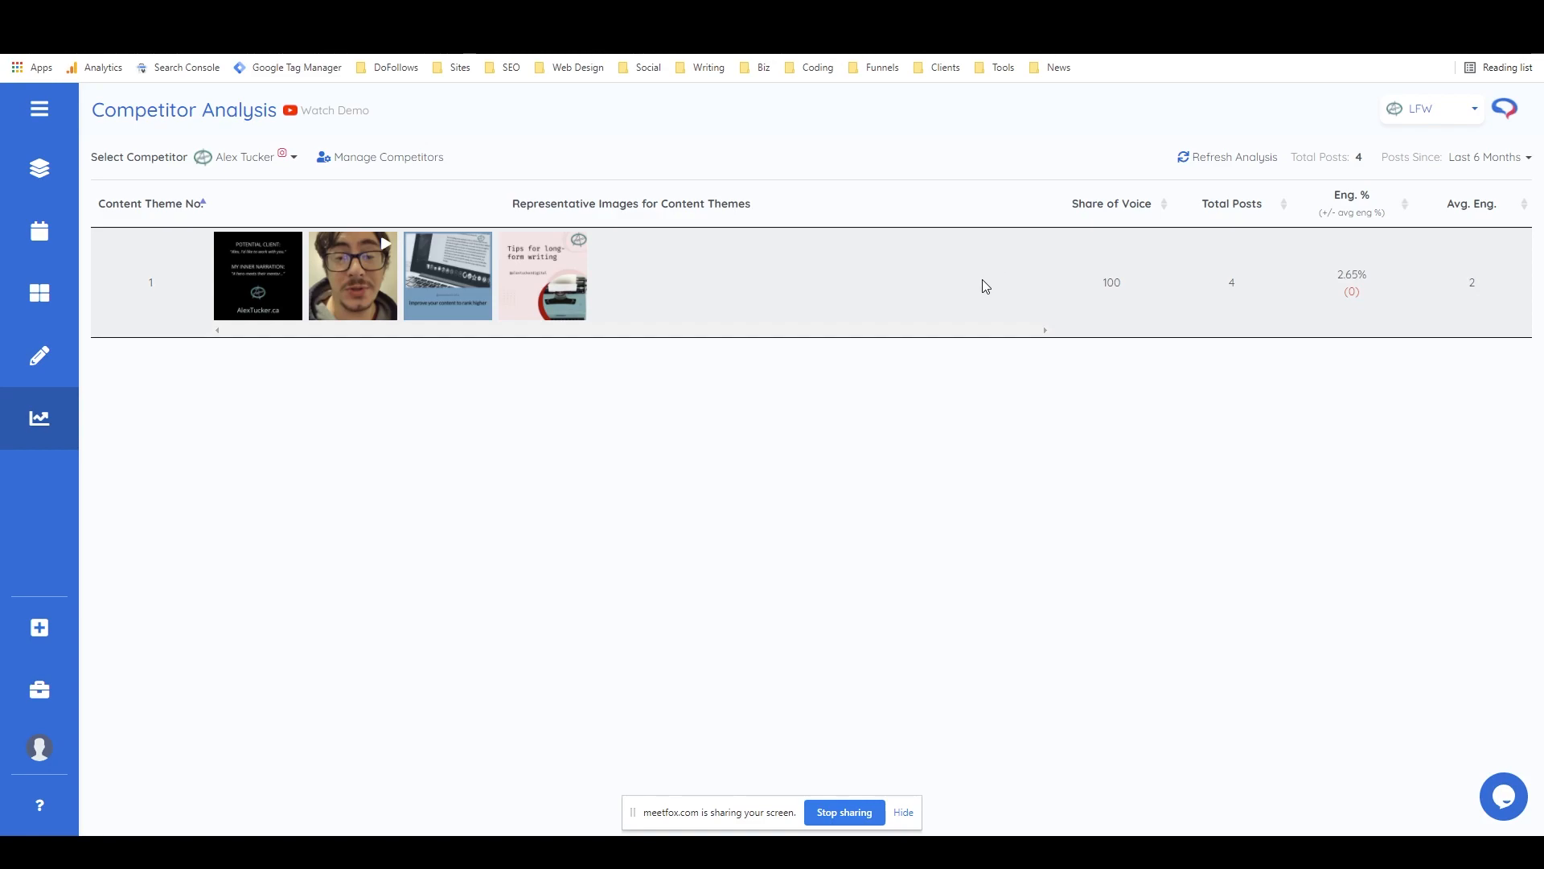
pyautogui.moveTo(39, 171)
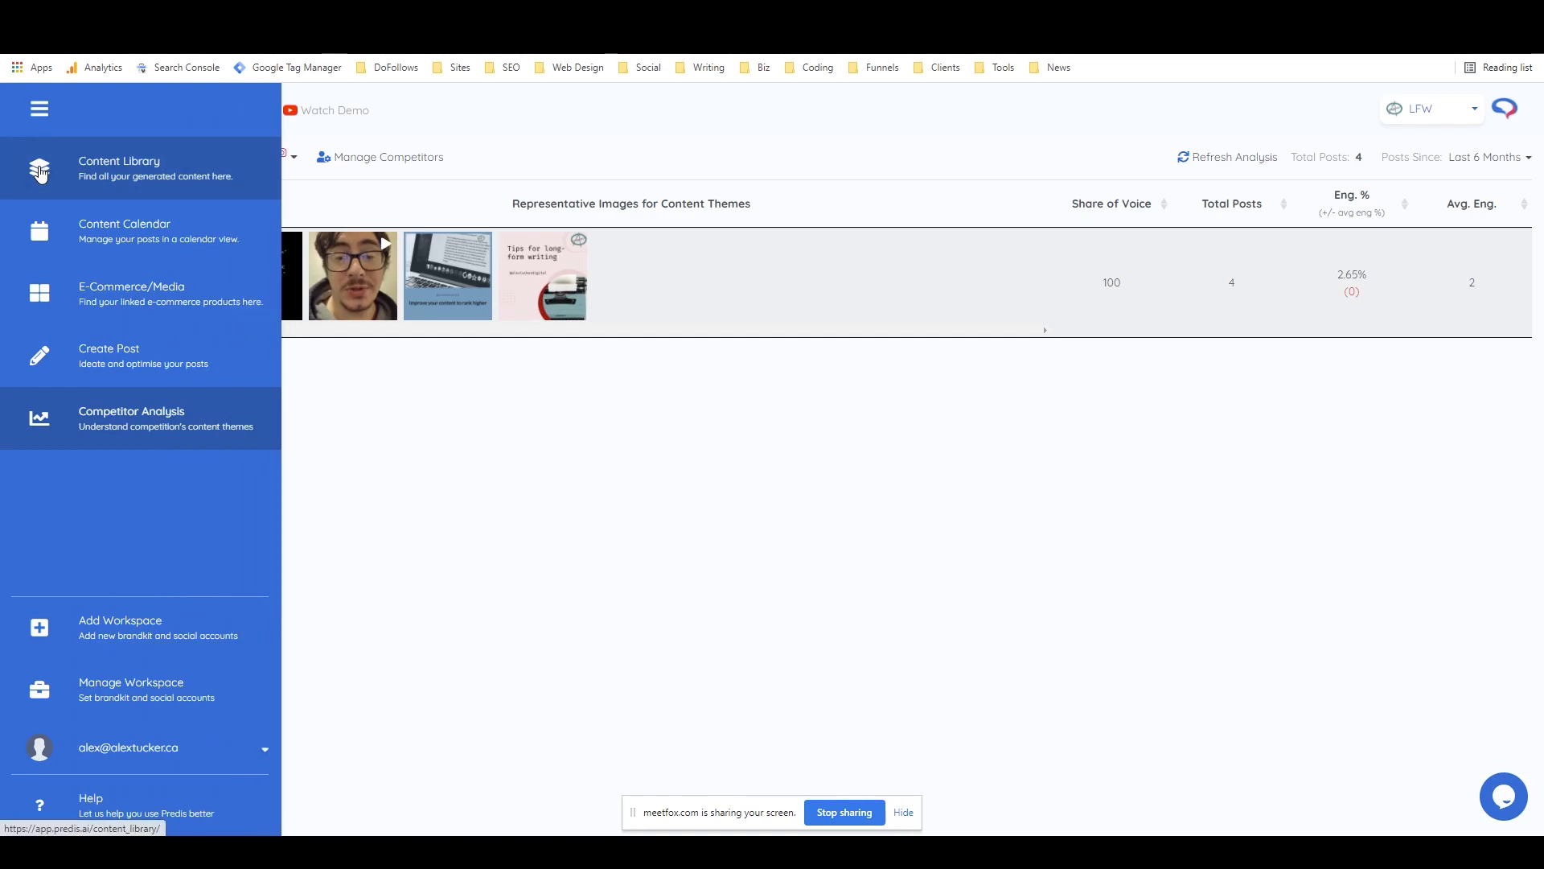
pyautogui.click(40, 171)
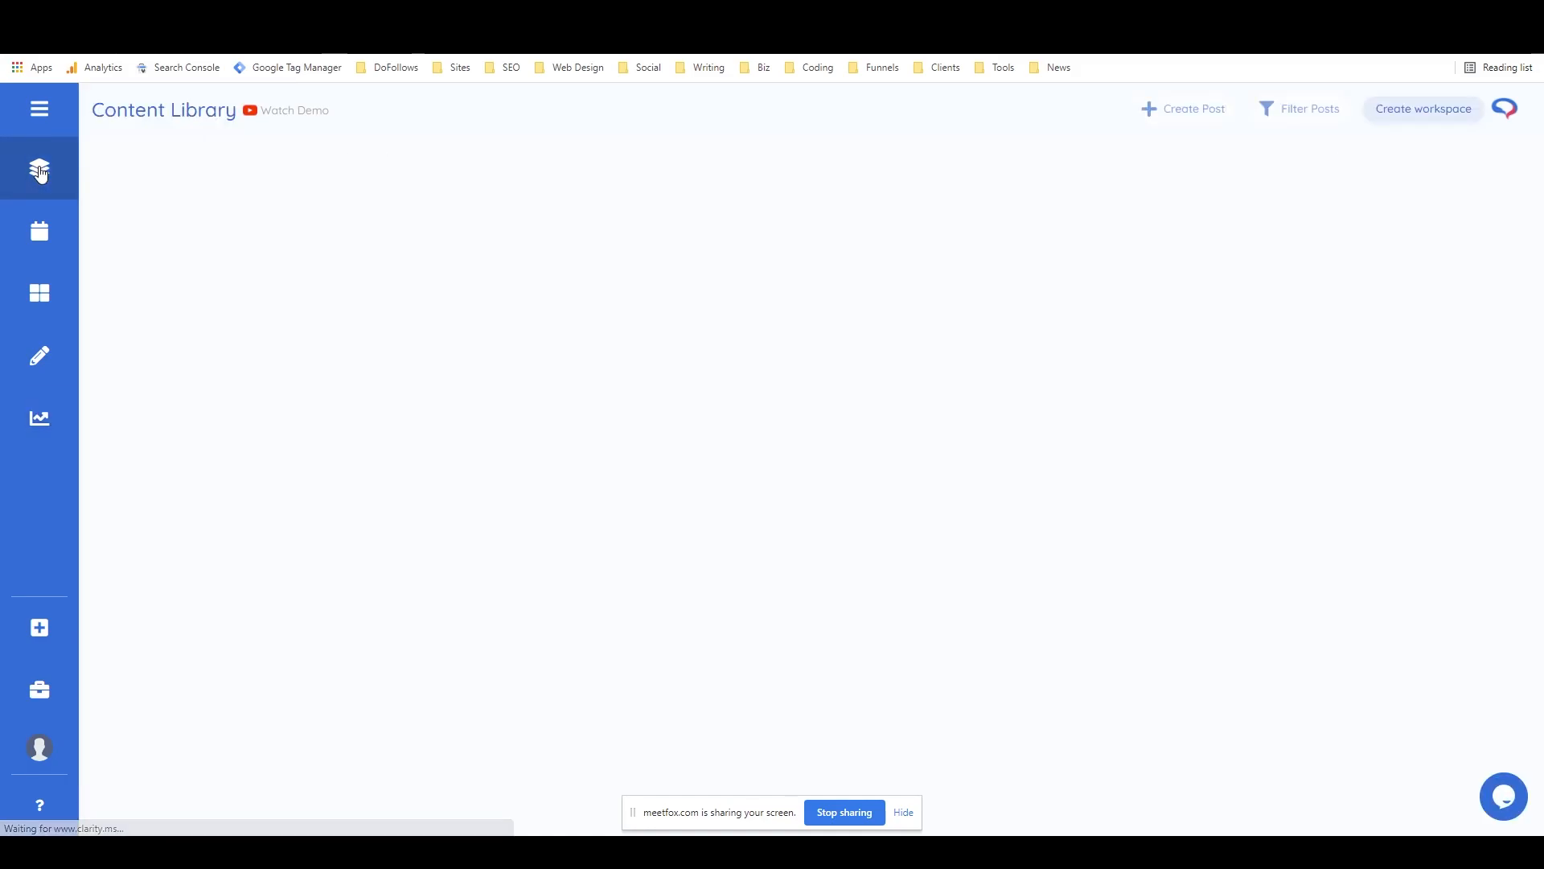